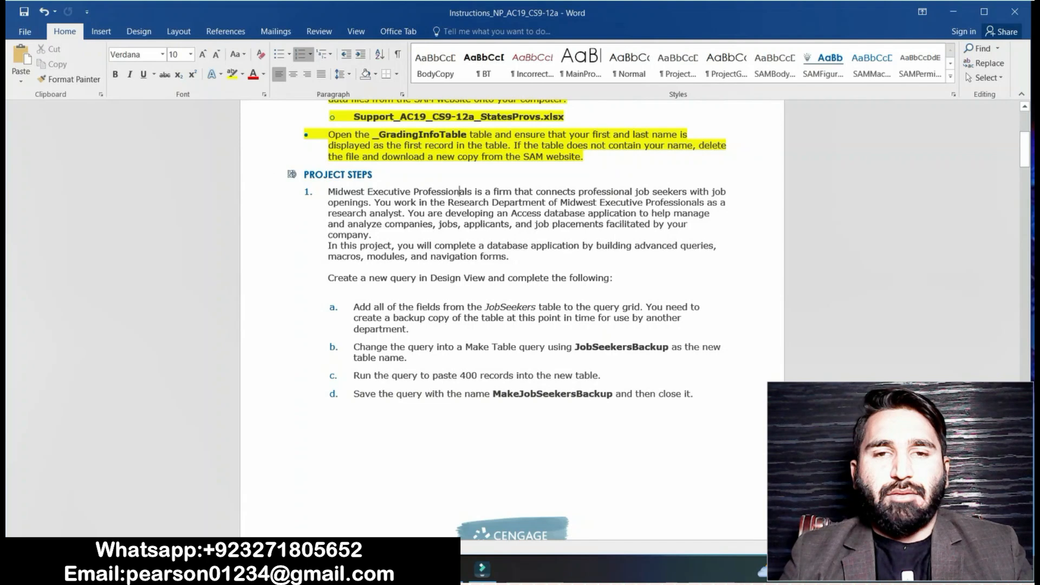
Highlight all of project step 1 in yellow, from its introduction through item d
{"action": "left_click", "coordinate": [328, 192]}
{"action": "left_click_drag", "start_coordinate": [328, 192], "coordinate": [699, 394]}
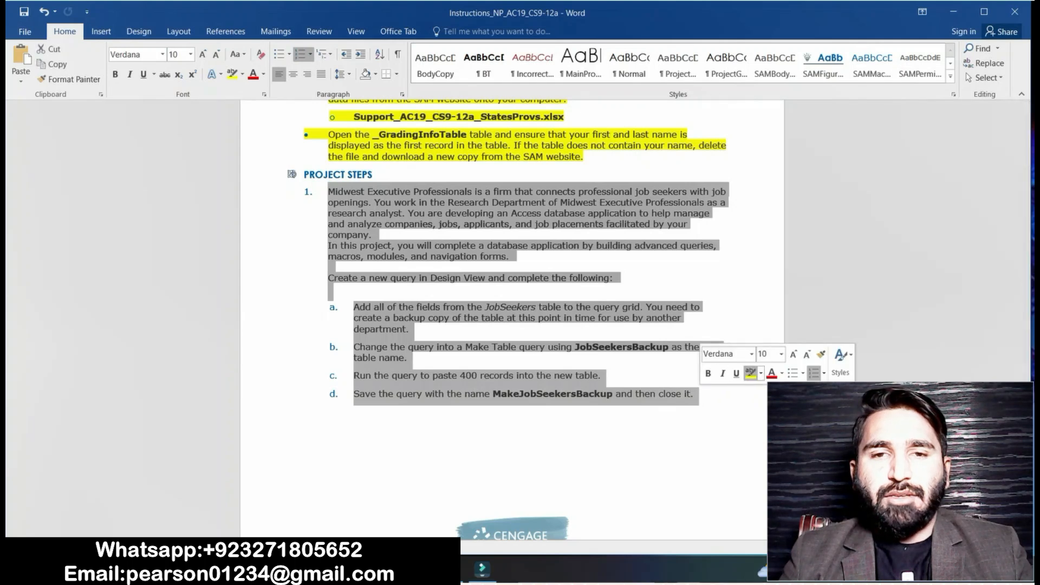
{"action": "left_click", "coordinate": [752, 373]}
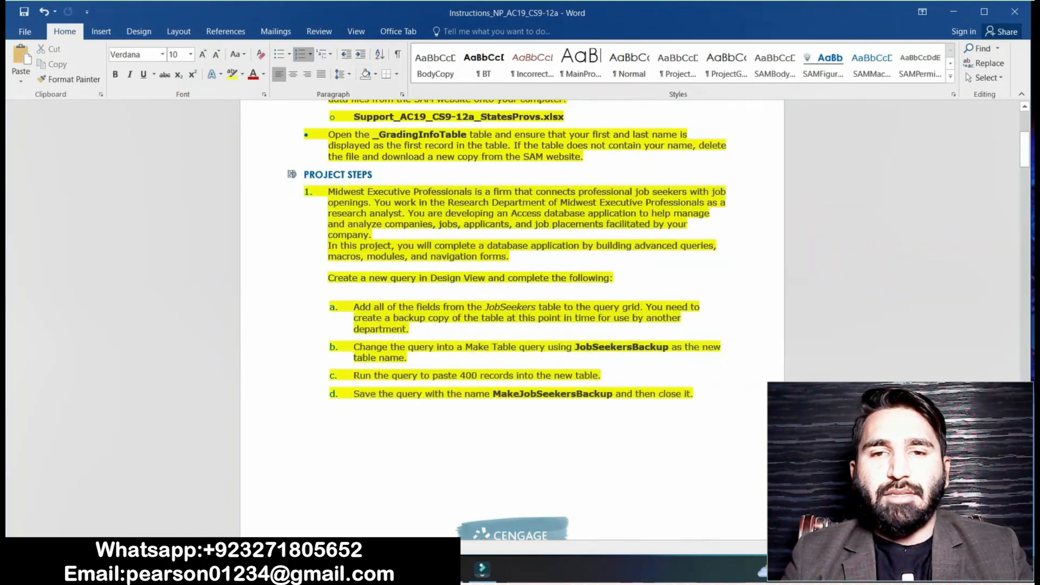
Read the step 1 introduction, switch to the Access database, enable its content and create a new query in Design View
{"action": "left_click_drag", "start_coordinate": [329, 192], "coordinate": [509, 256]}
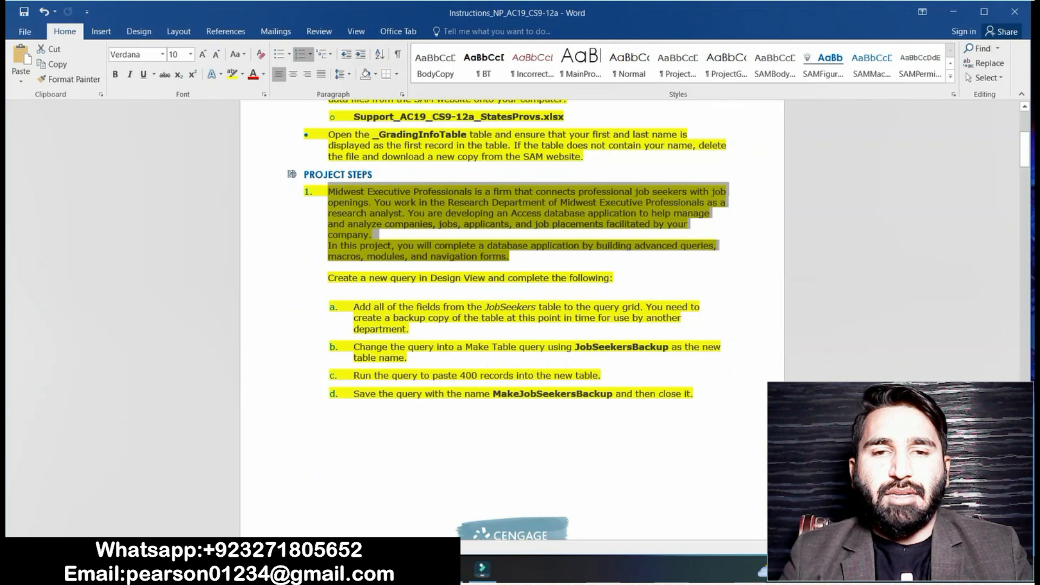
{"action": "left_click", "coordinate": [328, 278]}
{"action": "left_click_drag", "start_coordinate": [329, 278], "coordinate": [620, 278]}
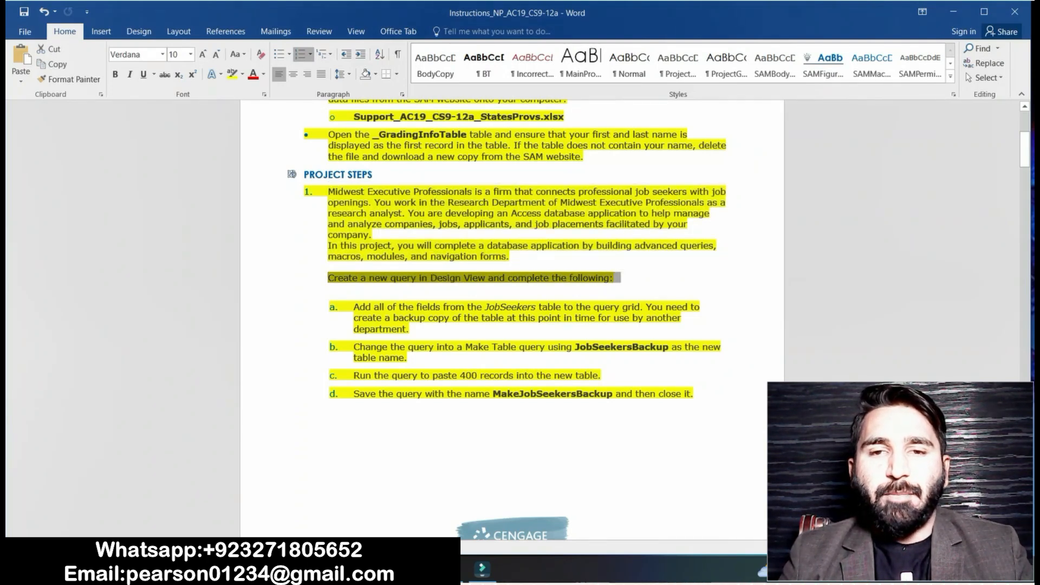
{"action": "key", "text": "alt+Tab"}
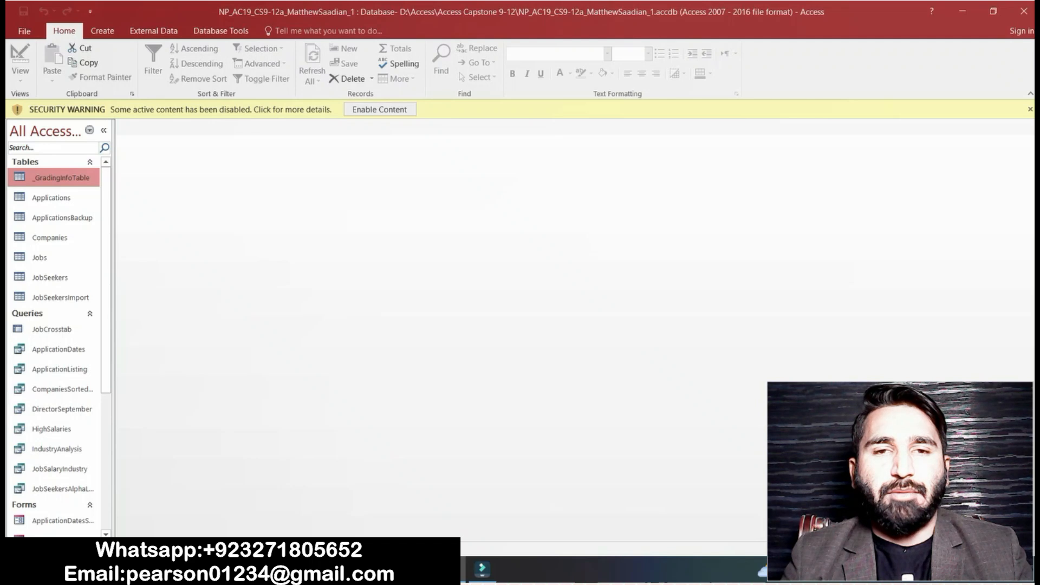
{"action": "left_click", "coordinate": [379, 109]}
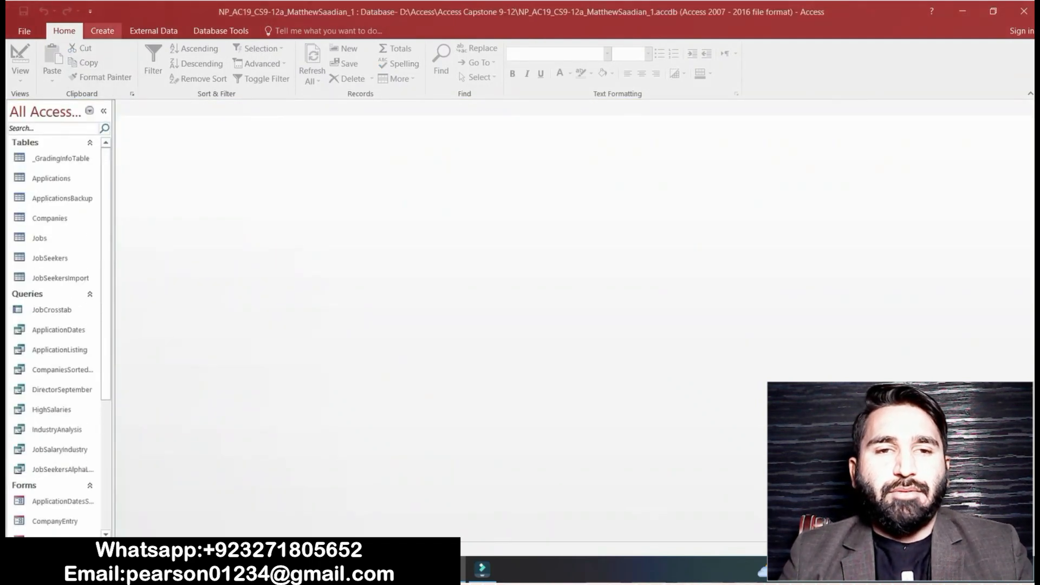
{"action": "left_click", "coordinate": [102, 31]}
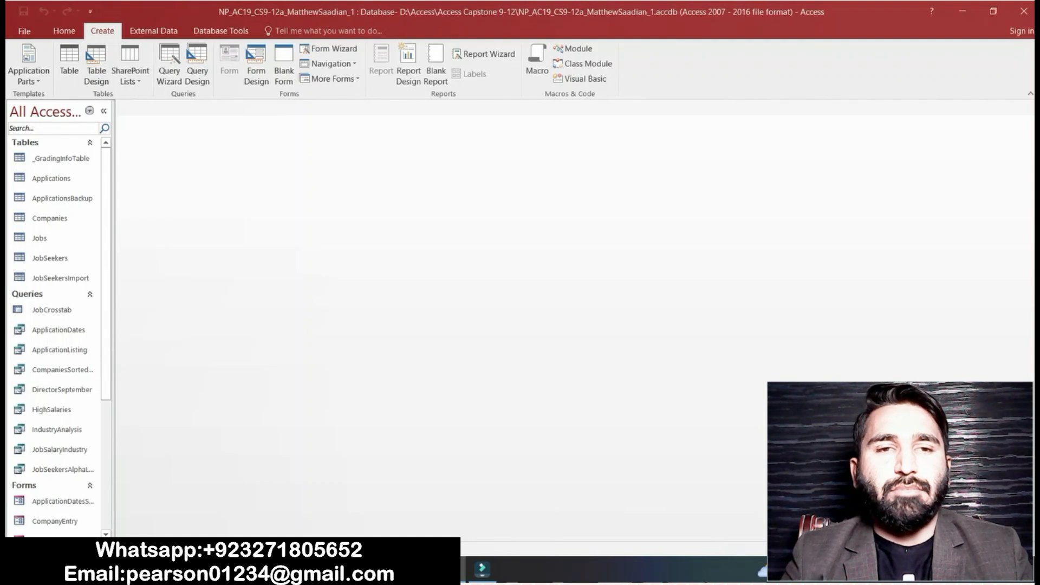
{"action": "left_click", "coordinate": [197, 64]}
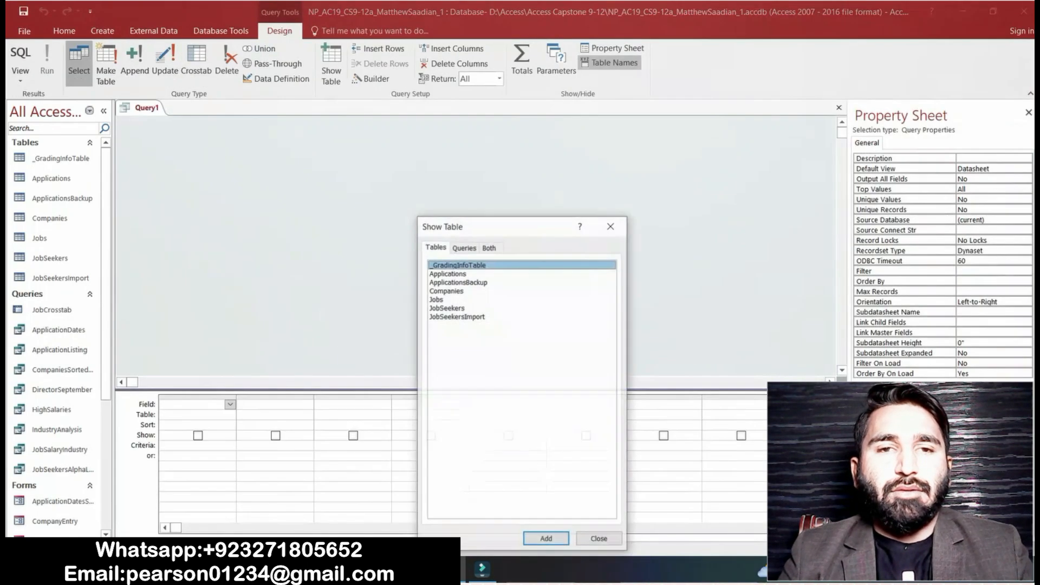
Switch to the Word instructions and read item a about adding all fields from the JobSeekers table
{"action": "left_click", "coordinate": [444, 570]}
{"action": "left_click", "coordinate": [445, 571]}
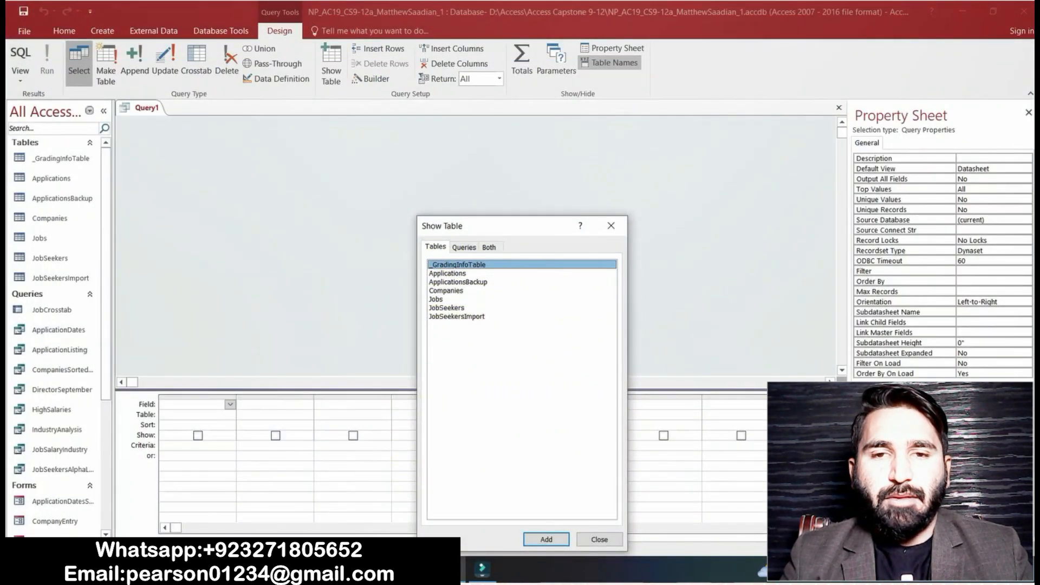
{"action": "key", "text": "alt+Tab"}
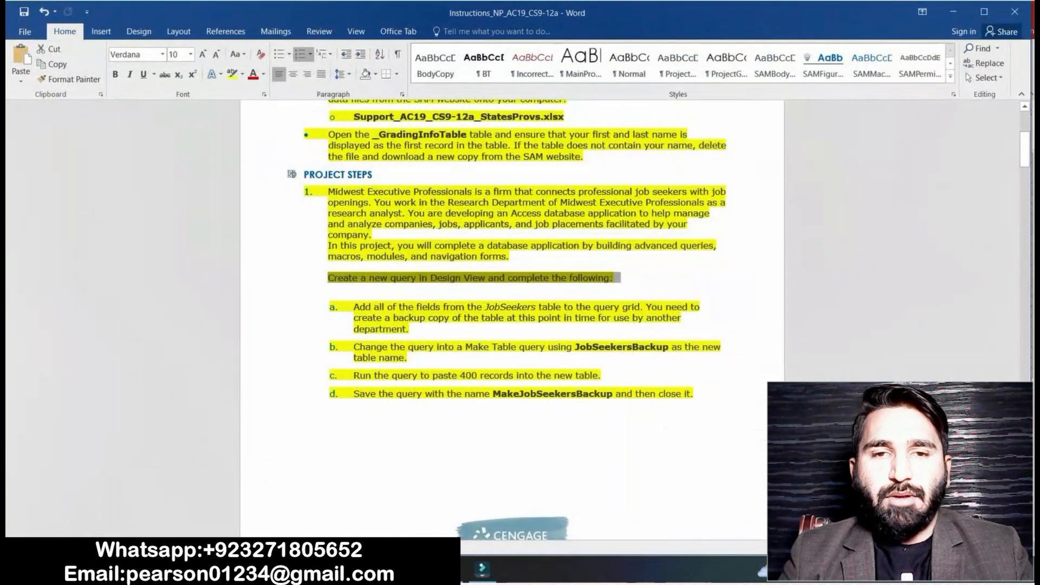
{"action": "left_click", "coordinate": [354, 307]}
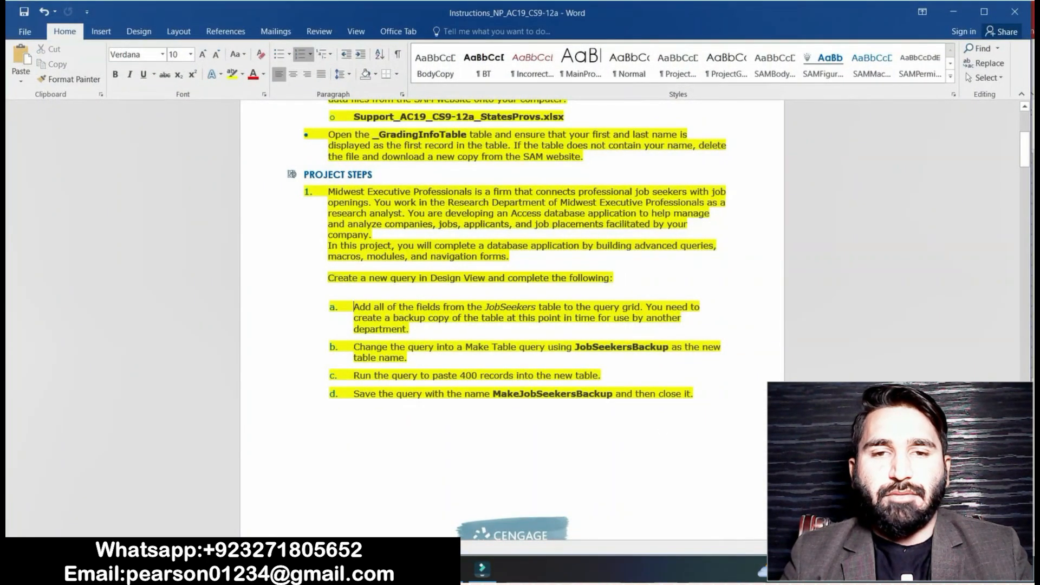
{"action": "double_click", "coordinate": [354, 307]}
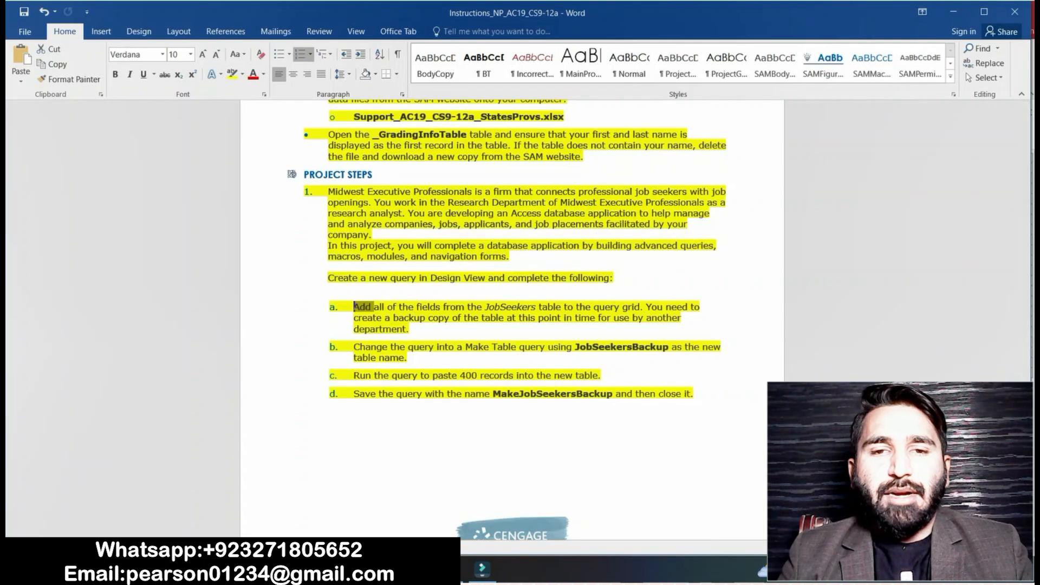
{"action": "left_click_drag", "start_coordinate": [370, 306], "coordinate": [410, 329]}
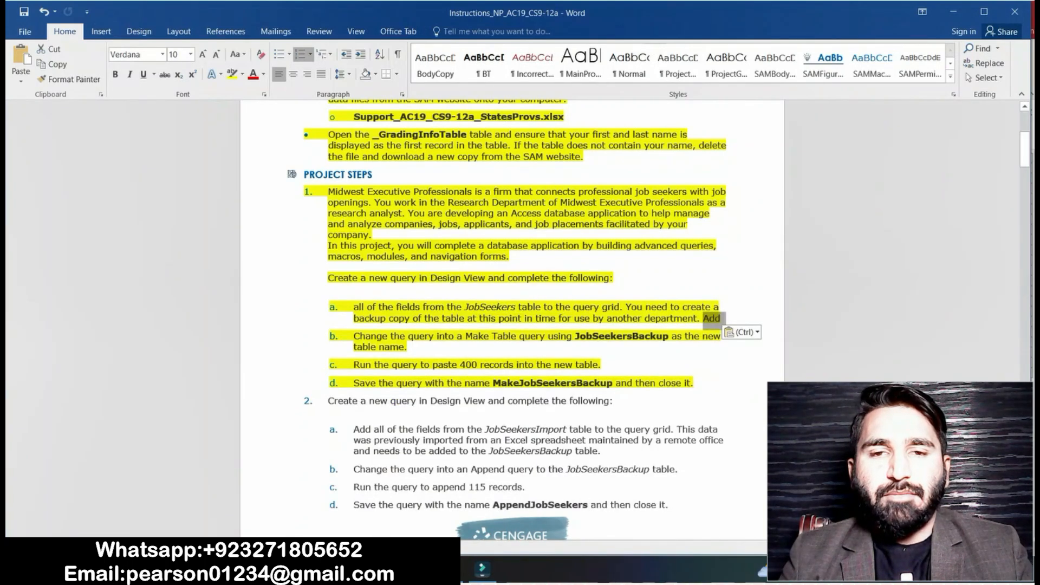
{"action": "key", "text": "ctrl+z"}
{"action": "triple_click", "coordinate": [409, 329]}
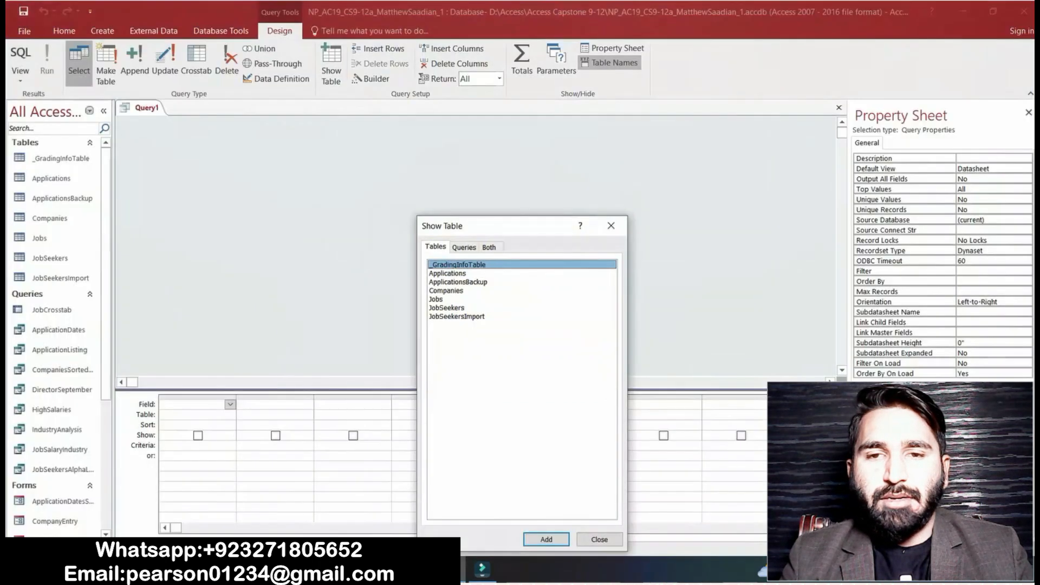
Add the JobSeekers table to the new query in Access and close the table selection dialog
{"action": "left_click", "coordinate": [446, 307]}
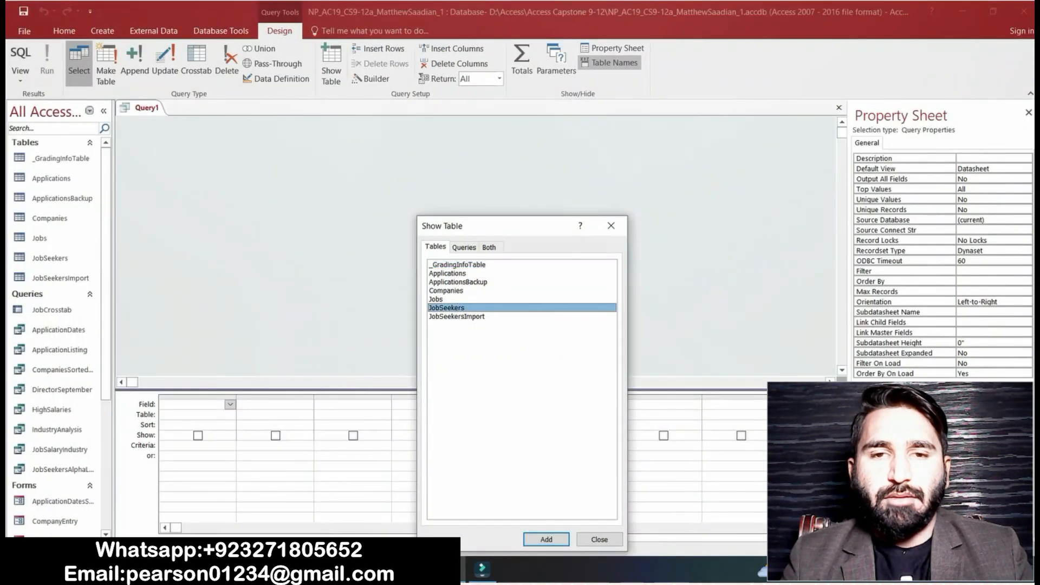
{"action": "key", "text": "Return"}
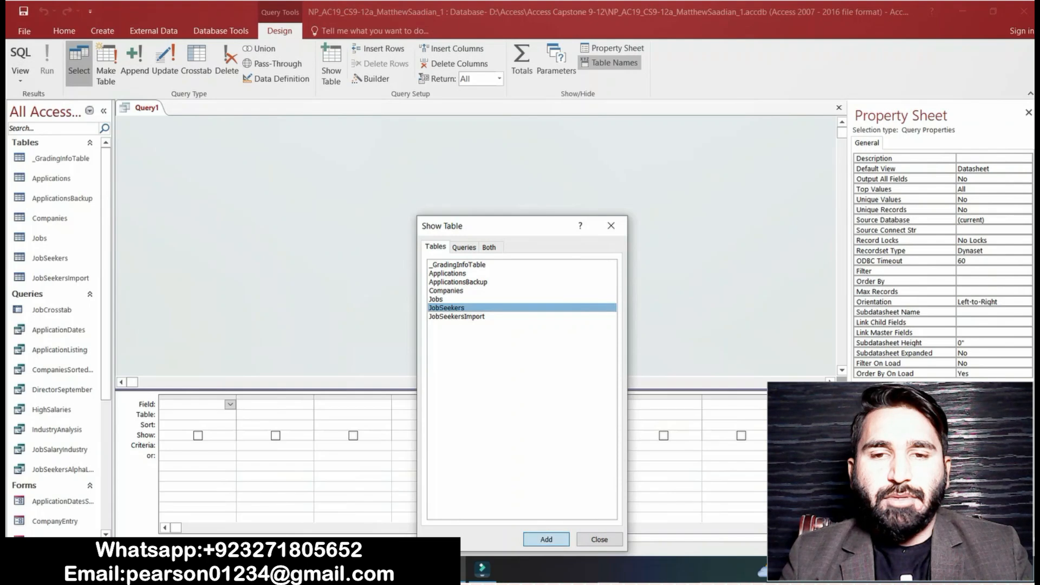
{"action": "key", "text": "Tab"}
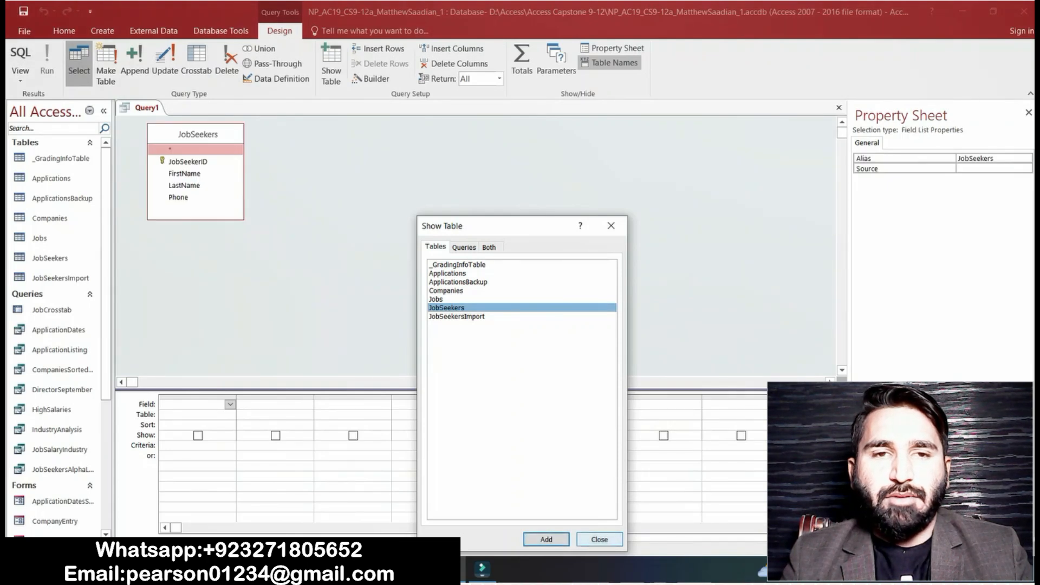
{"action": "key", "text": "Return"}
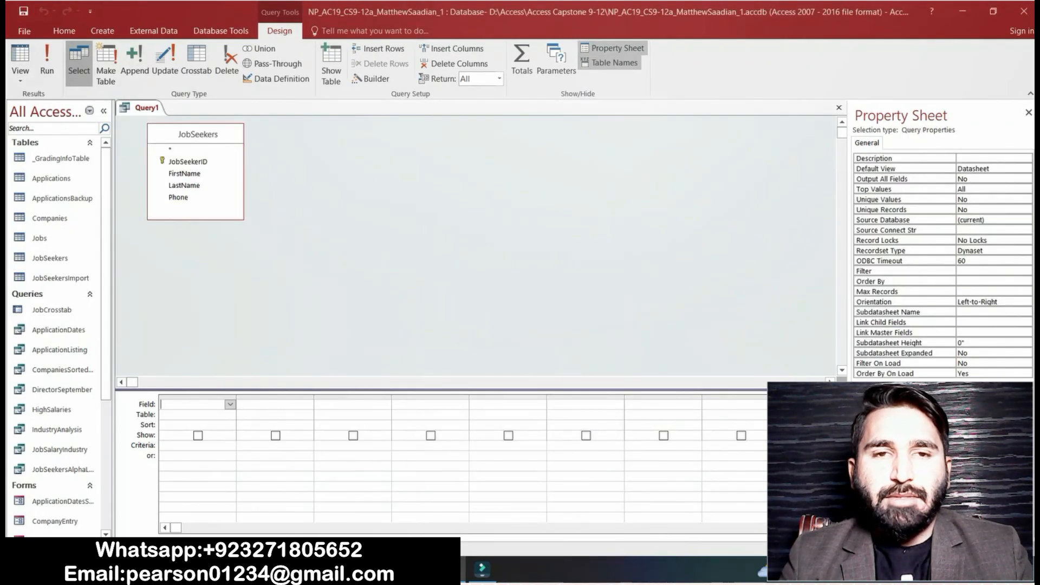
Recheck item a in Word, then add JobSeekerID, FirstName, LastName and Phone to the query grid in Access
{"action": "key", "text": "alt+Tab"}
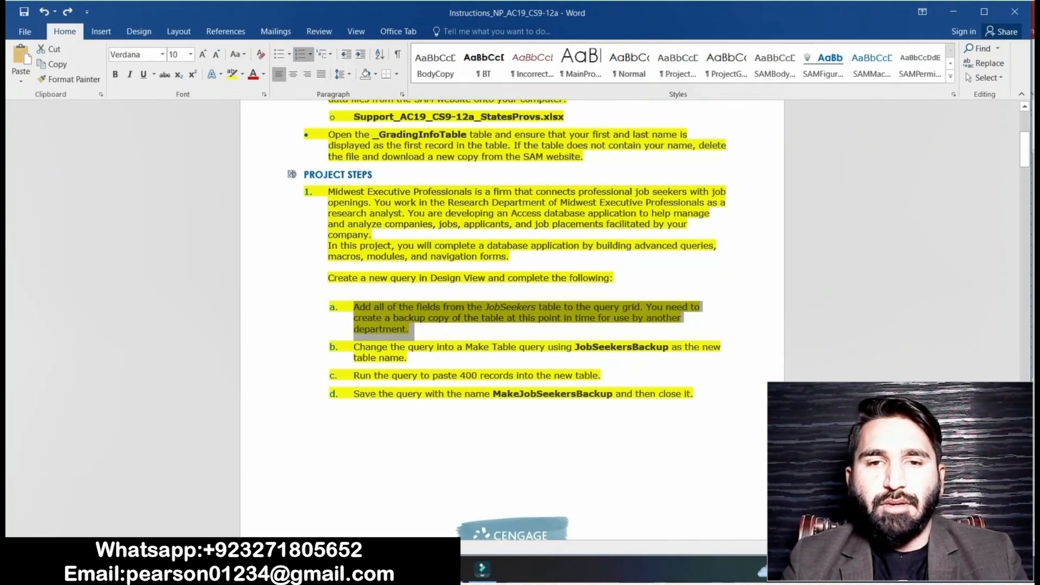
{"action": "mouse_move", "coordinate": [449, 569]}
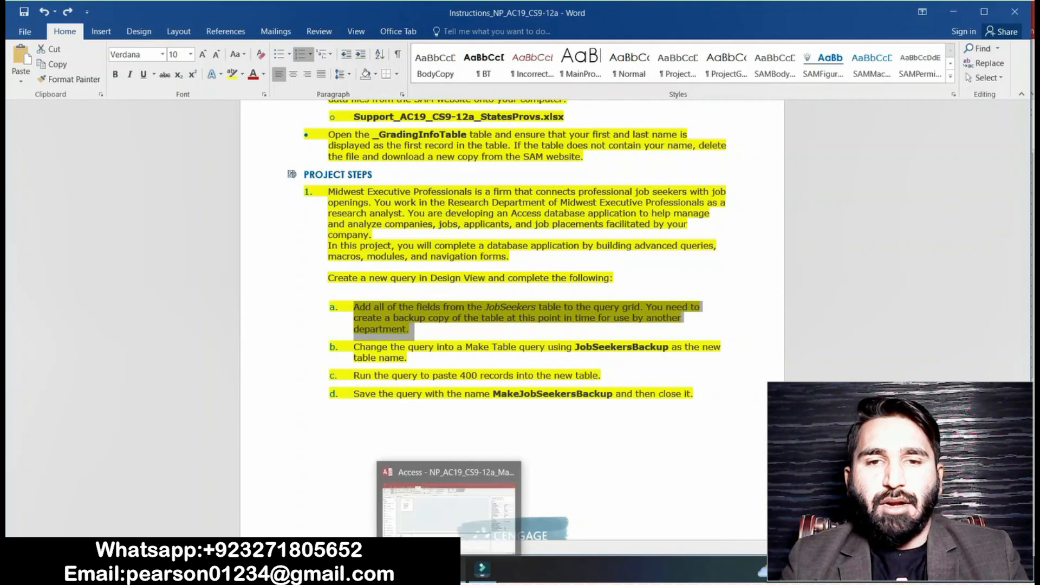
{"action": "left_click", "coordinate": [448, 509]}
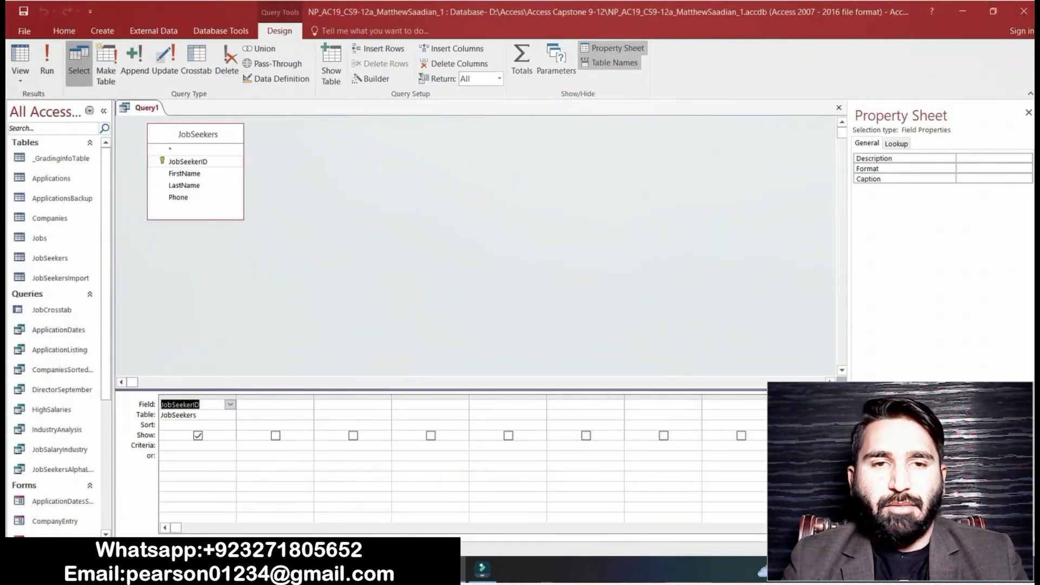
{"action": "double_click", "coordinate": [184, 173]}
{"action": "double_click", "coordinate": [184, 185]}
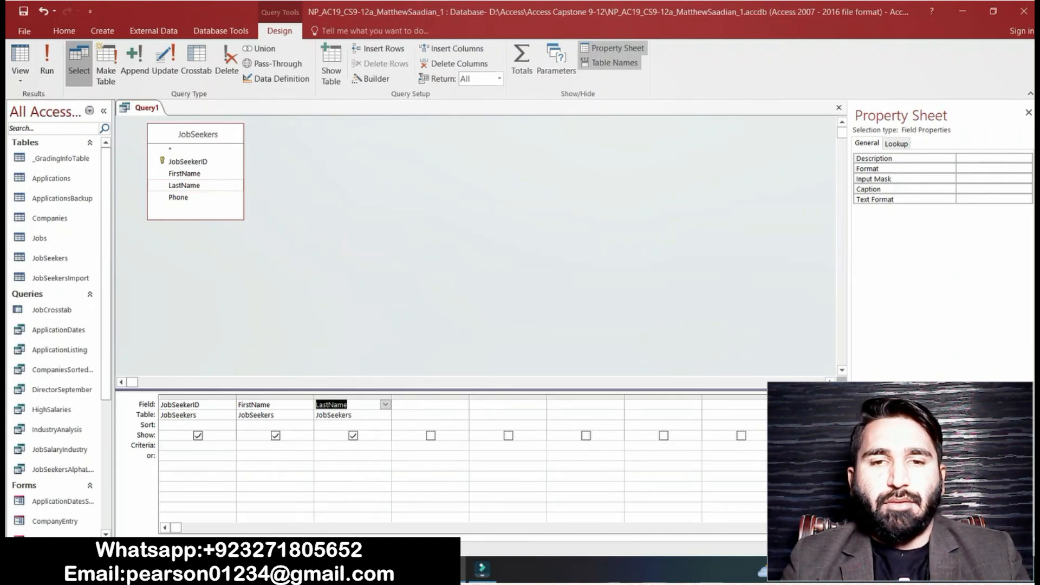
{"action": "left_click", "coordinate": [179, 197]}
{"action": "double_click", "coordinate": [178, 197]}
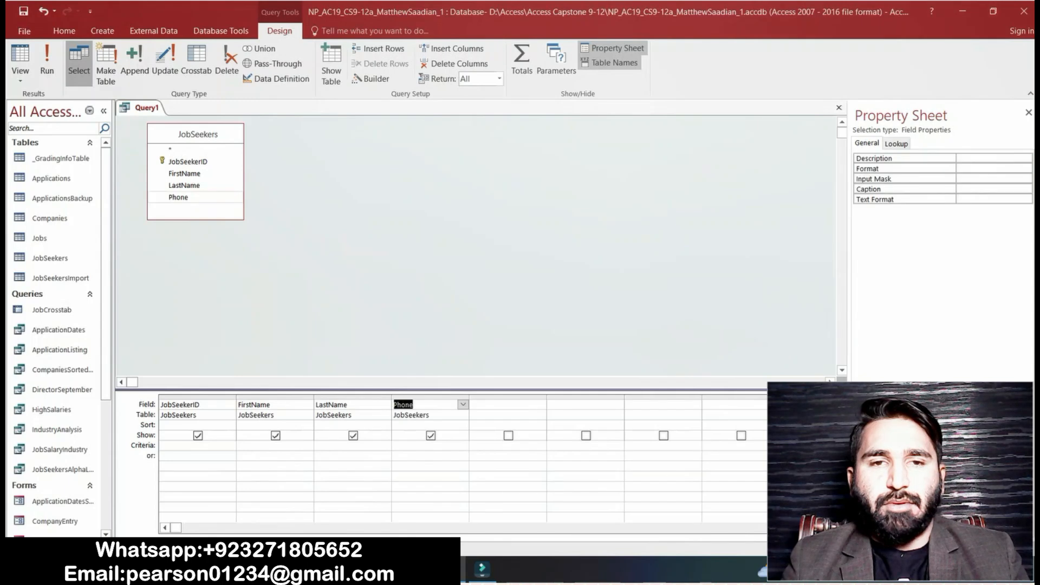
Switch to the Word instructions, read item b and copy the table name JobSeekersBackup from it
{"action": "key", "text": "alt+Tab"}
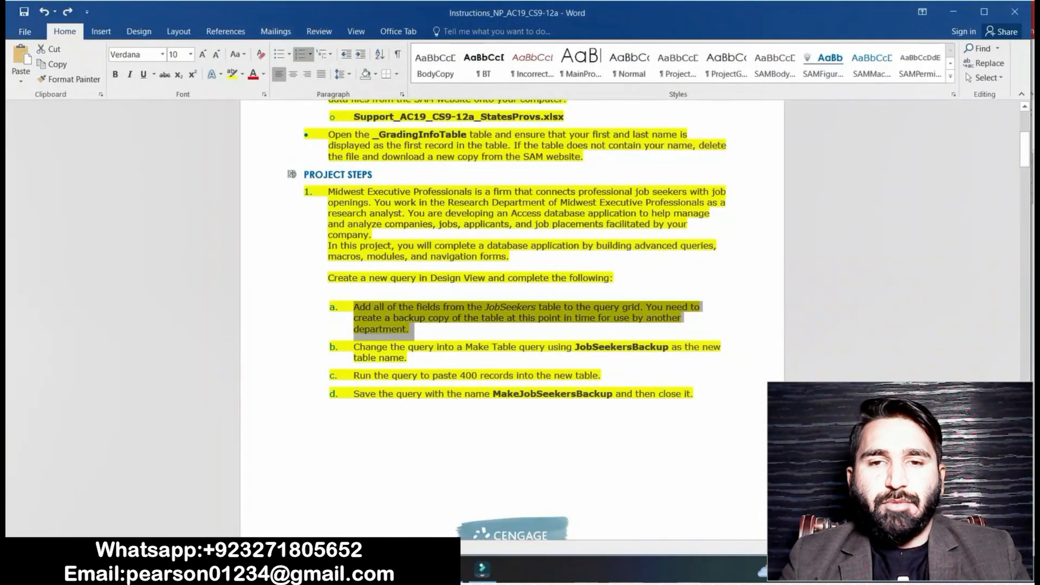
{"action": "left_click_drag", "start_coordinate": [353, 346], "coordinate": [408, 358]}
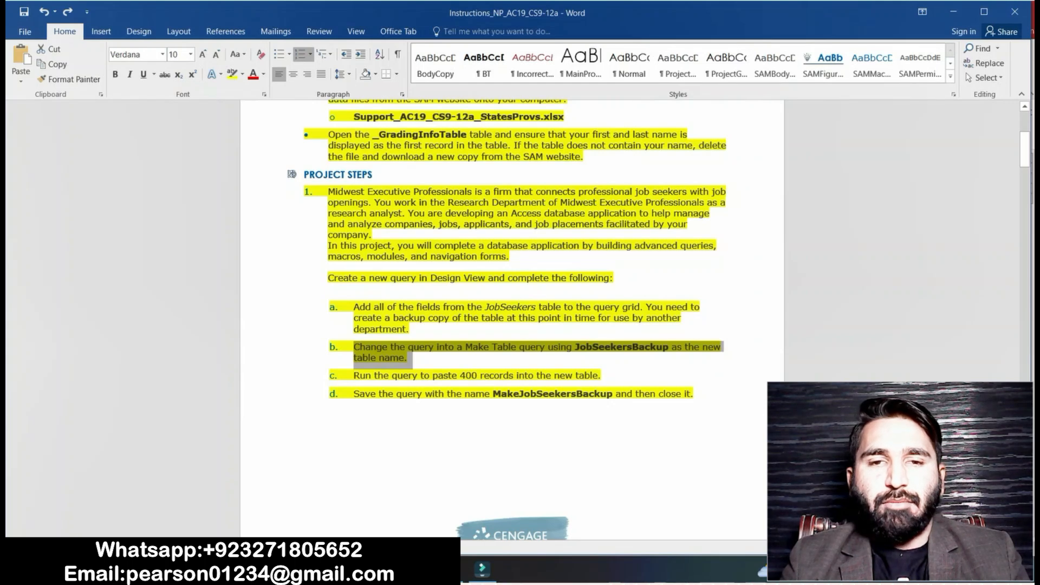
{"action": "left_click", "coordinate": [575, 348]}
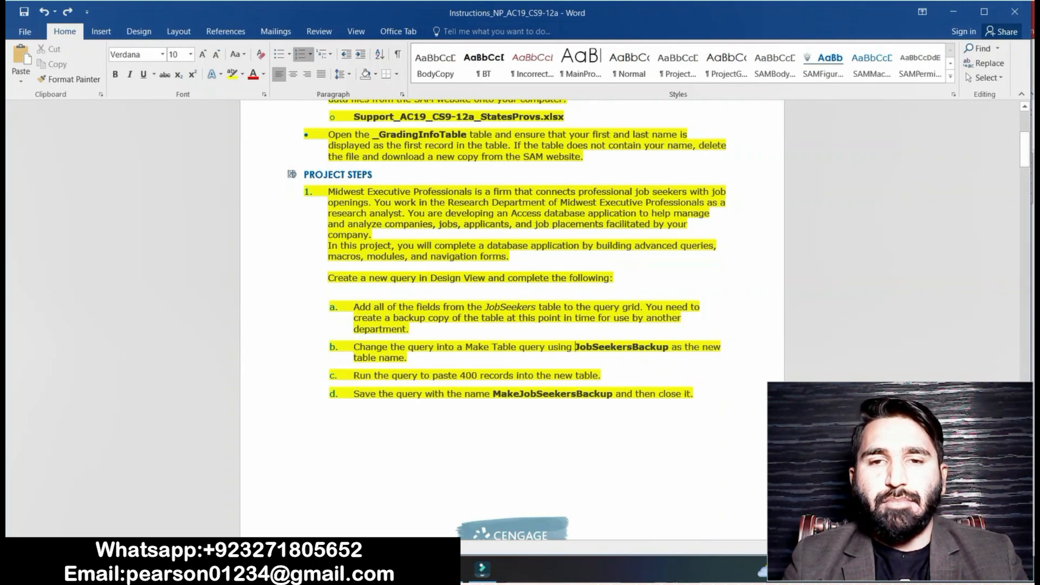
{"action": "key", "text": "shift+Right"}
{"action": "key", "text": "shift+Right"}
{"action": "key", "text": "shift+Right"}
{"action": "key", "text": "shift+Right"}
{"action": "key", "text": "shift+Right"}
{"action": "key", "text": "shift+Right"}
{"action": "key", "text": "shift+Right"}
{"action": "key", "text": "shift+Right"}
{"action": "key", "text": "shift+Right"}
{"action": "key", "text": "shift+Right"}
{"action": "key", "text": "shift+Right"}
{"action": "key", "text": "shift+Right"}
{"action": "key", "text": "shift+Right"}
{"action": "key", "text": "shift+Right"}
{"action": "key", "text": "shift+Right"}
{"action": "key", "text": "shift+Right"}
{"action": "key", "text": "shift+Right"}
{"action": "key", "text": "ctrl+c"}
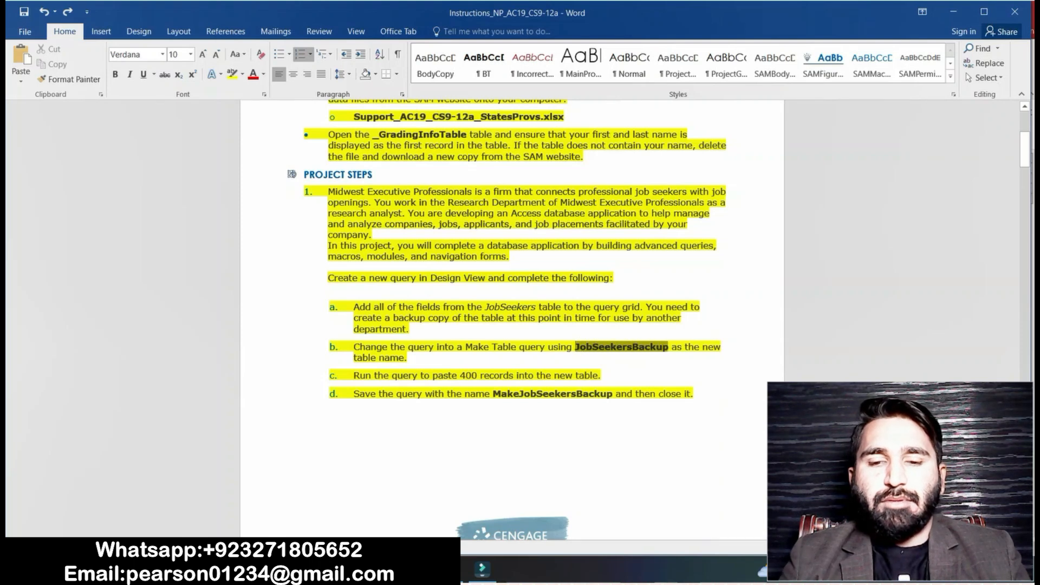
{"action": "key", "text": "ctrl+b"}
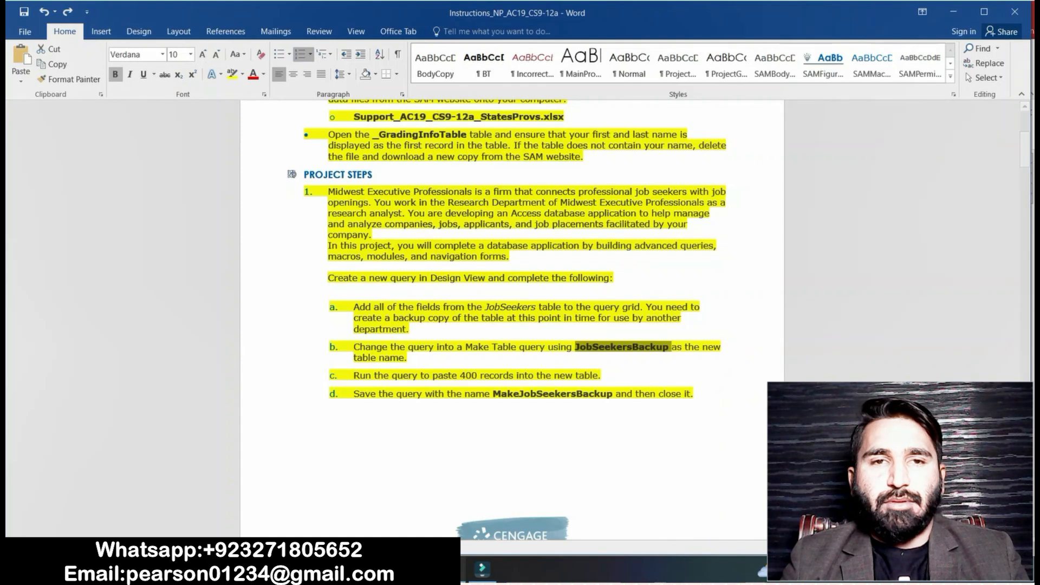
Switch to Access and change the query into a Make Table query with JobSeekersBackup as the new table name
{"action": "key", "text": "alt+Tab"}
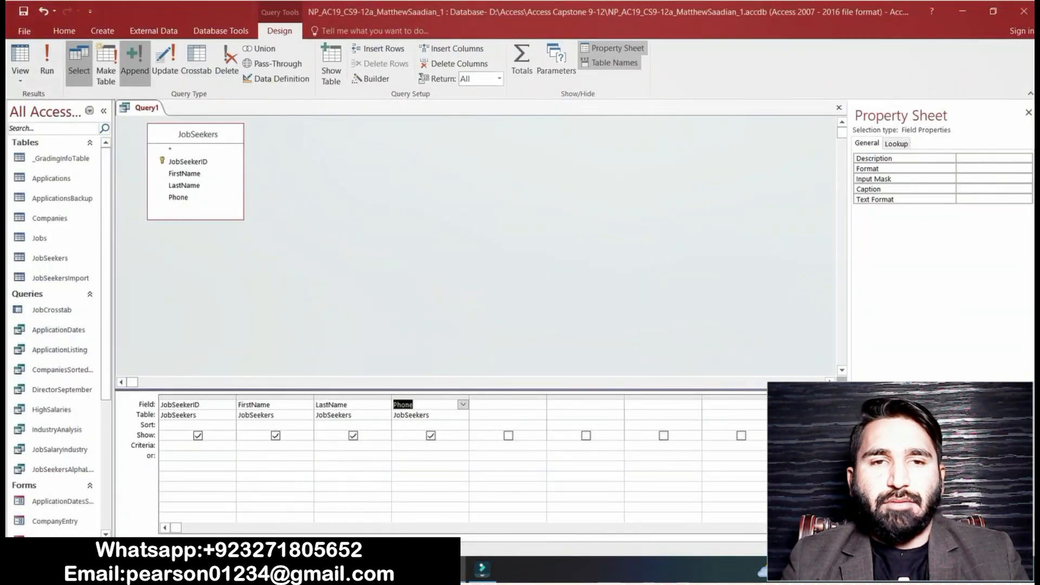
{"action": "left_click", "coordinate": [105, 62]}
{"action": "key", "text": "ctrl+v"}
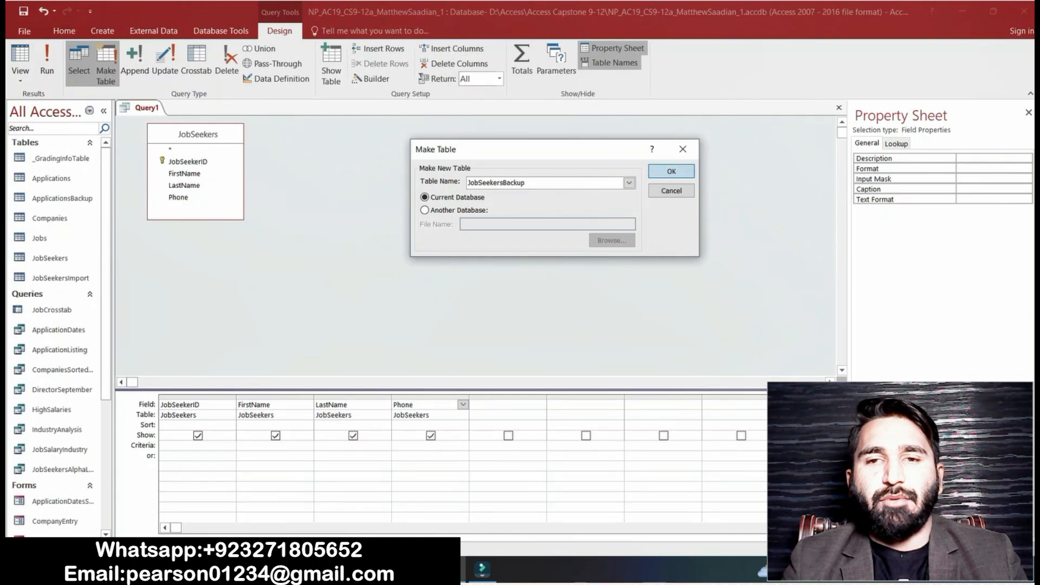
{"action": "key", "text": "Return"}
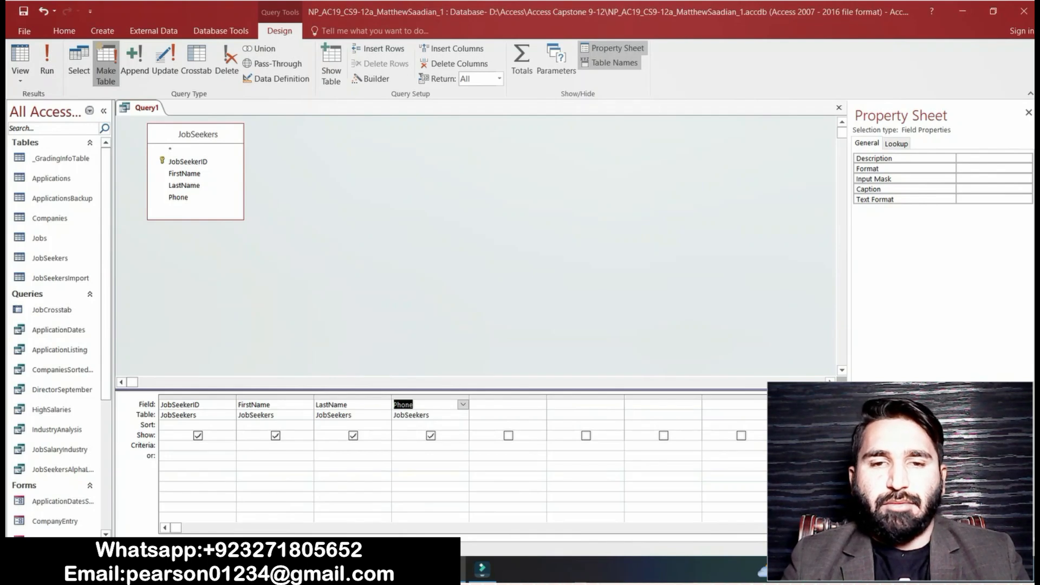
Read item c in the Word instructions, then run the Make Table query in Access and accept pasting the rows into the new table
{"action": "key", "text": "alt+Tab"}
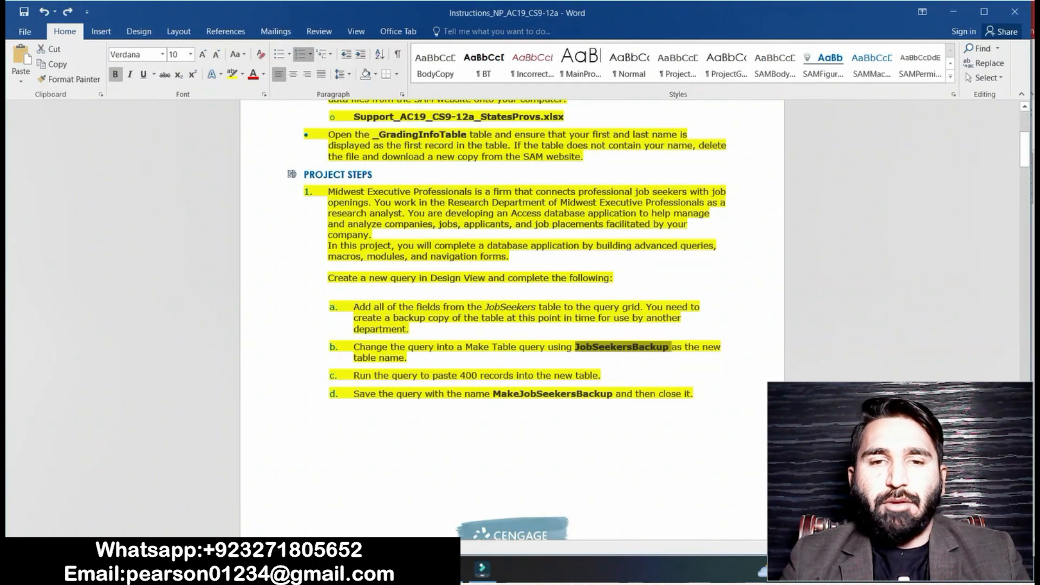
{"action": "left_click_drag", "start_coordinate": [354, 375], "coordinate": [418, 375]}
{"action": "left_click_drag", "start_coordinate": [354, 376], "coordinate": [602, 376]}
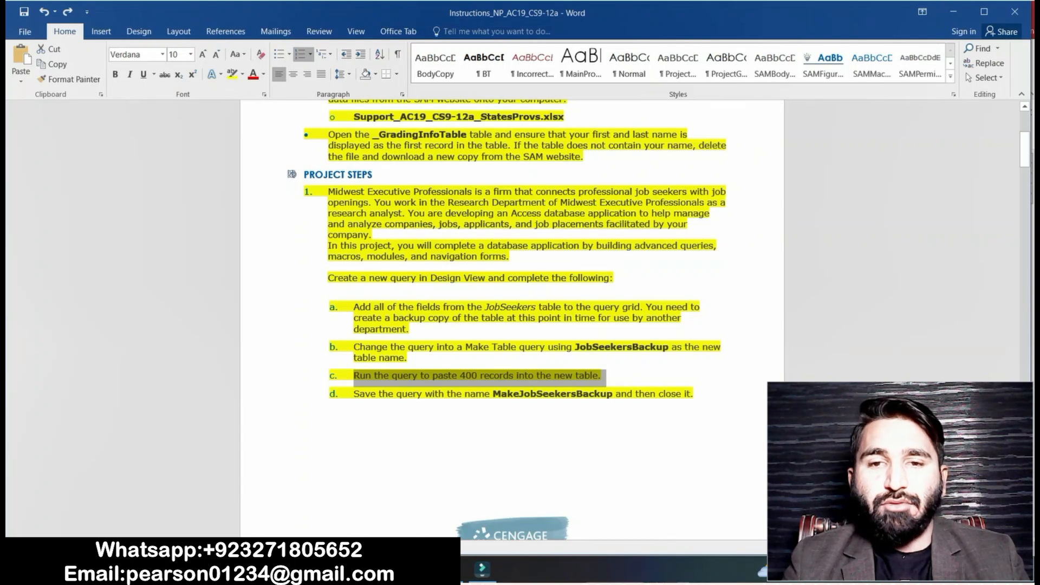
{"action": "key", "text": "alt+Tab"}
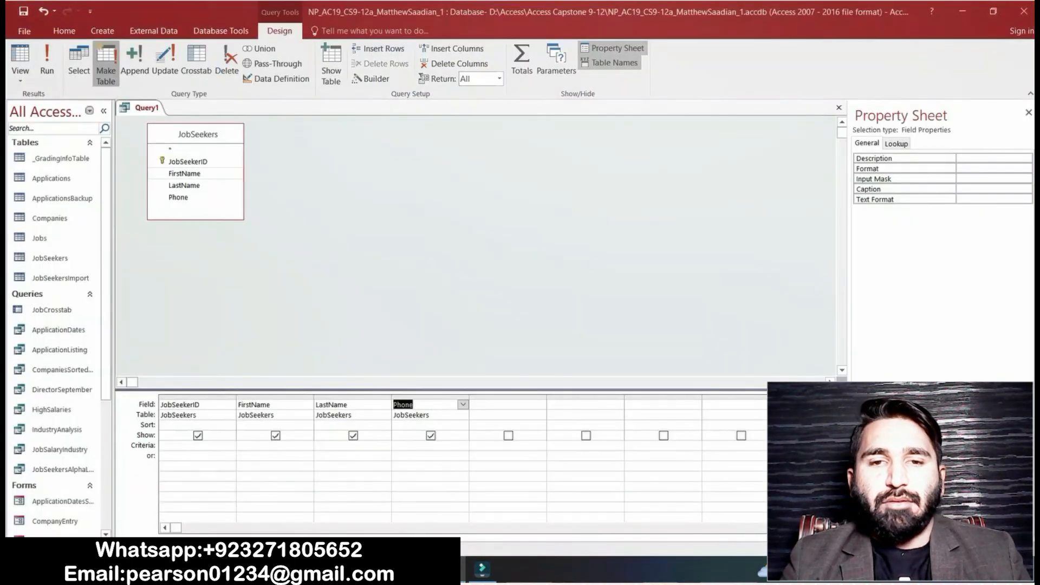
{"action": "left_click", "coordinate": [47, 59]}
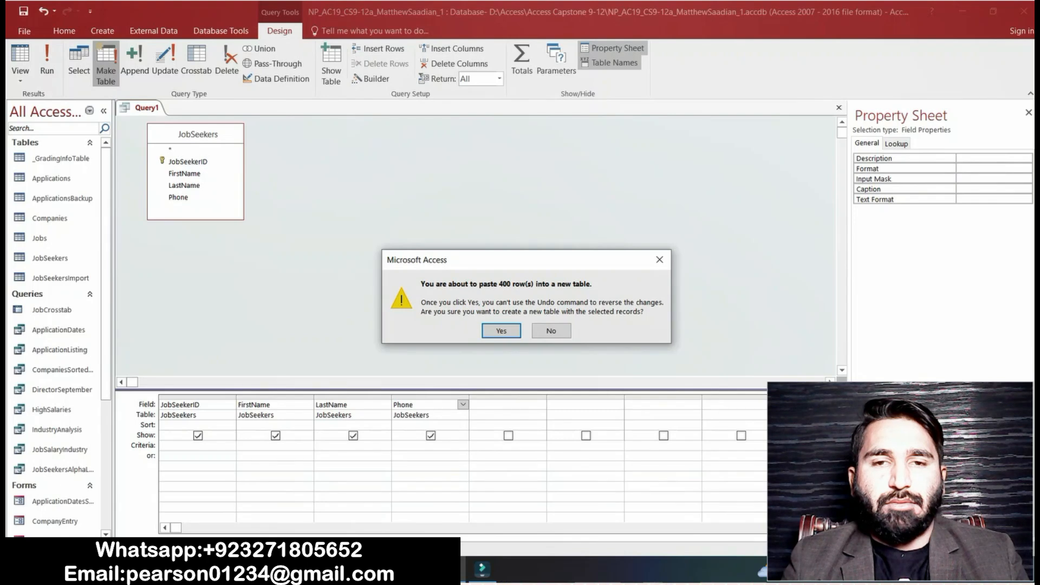
{"action": "key", "text": "Return"}
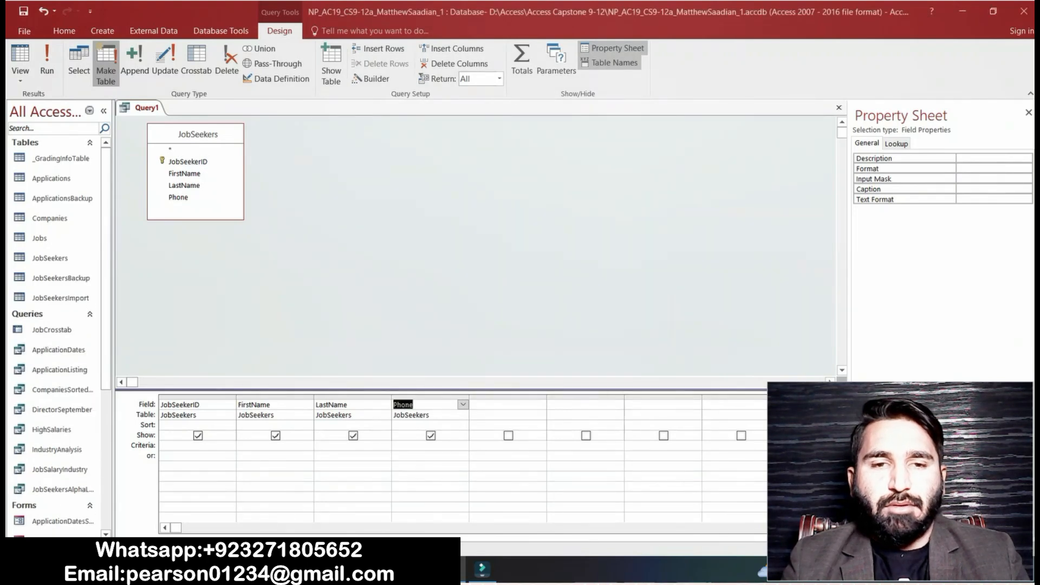
Switch to the Word instructions, read item d and copy the query name MakeJobSeekersBackup from it
{"action": "key", "text": "alt+Tab"}
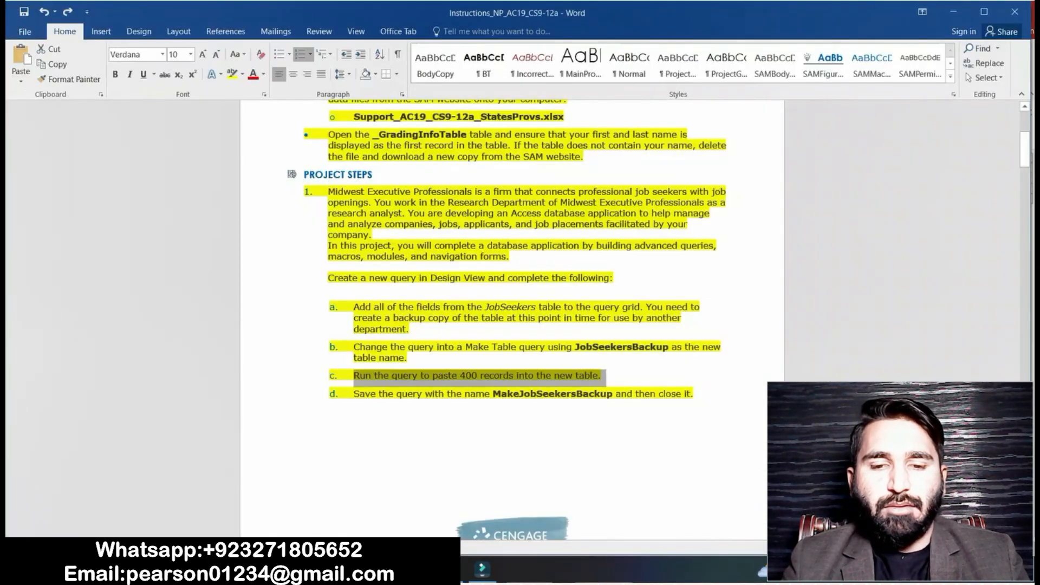
{"action": "left_click_drag", "start_coordinate": [353, 393], "coordinate": [699, 393]}
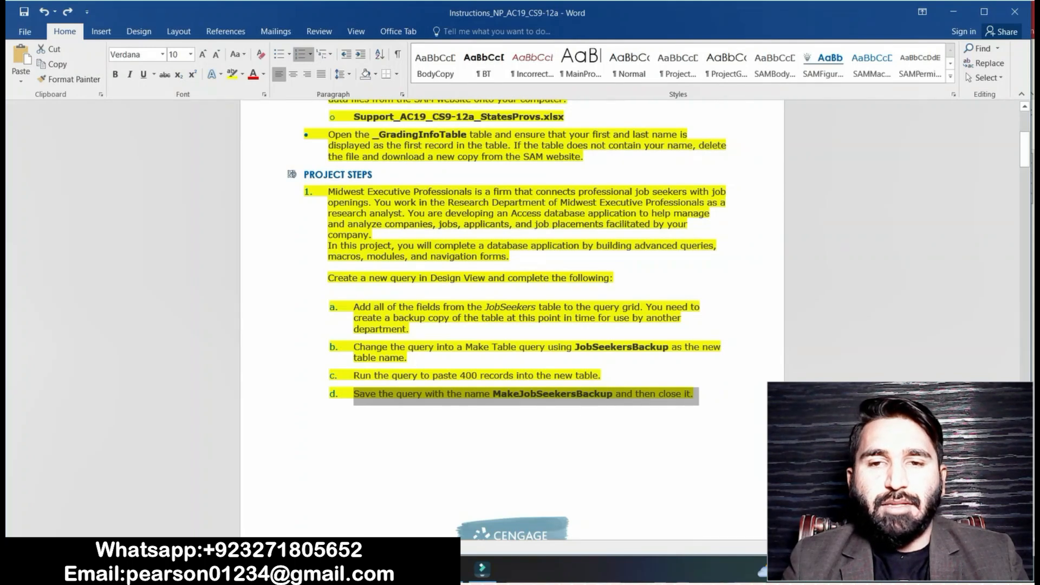
{"action": "left_click", "coordinate": [536, 393]}
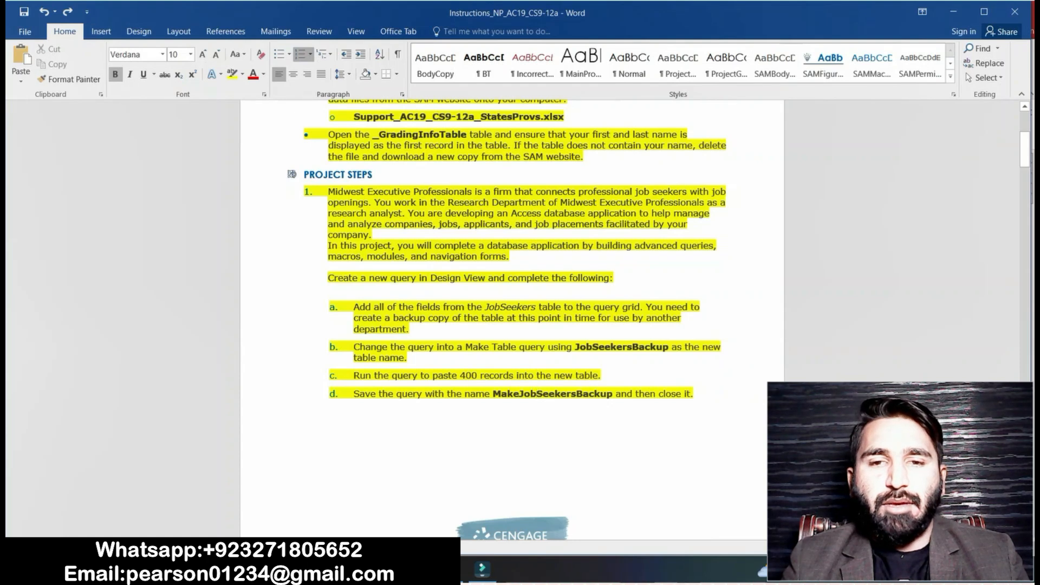
{"action": "left_click_drag", "start_coordinate": [492, 394], "coordinate": [612, 394]}
{"action": "key", "text": "ctrl+c"}
Switch to Access and save the Make Table query with the name MakeJobSeekersBackup
{"action": "key", "text": "alt+Tab"}
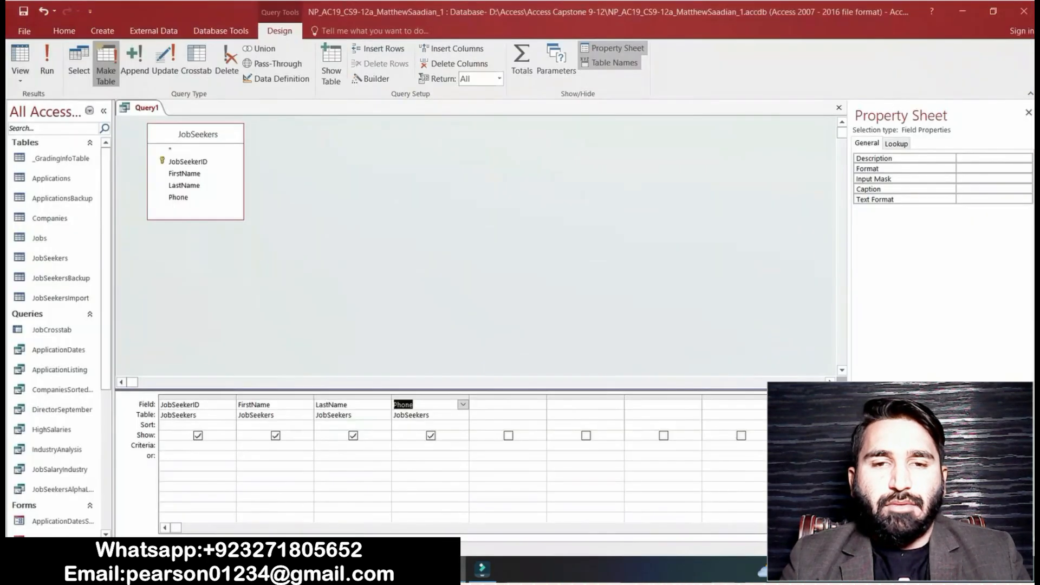
{"action": "right_click", "coordinate": [150, 107]}
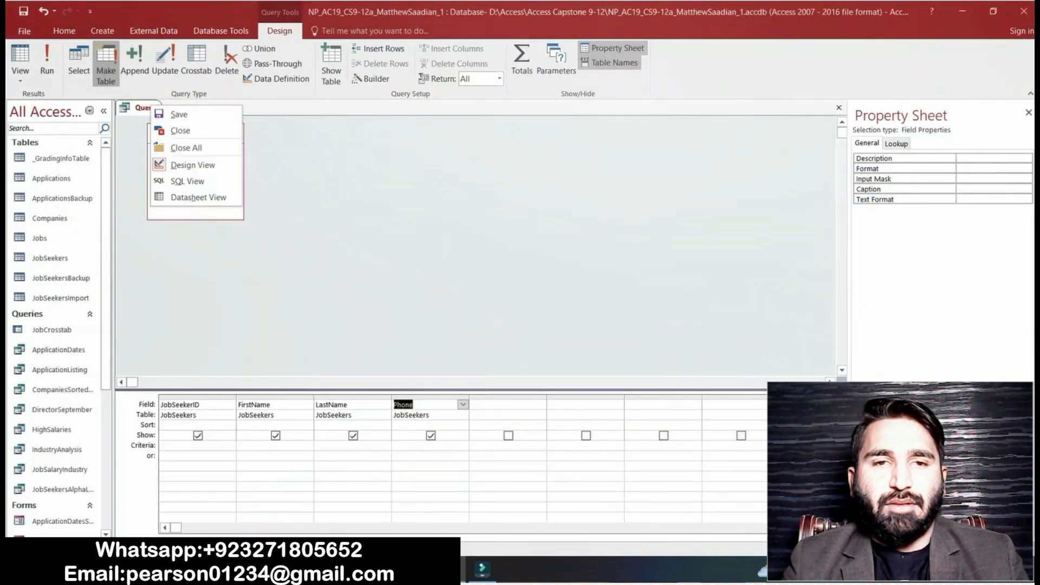
{"action": "left_click", "coordinate": [178, 114]}
{"action": "key", "text": "ctrl+v"}
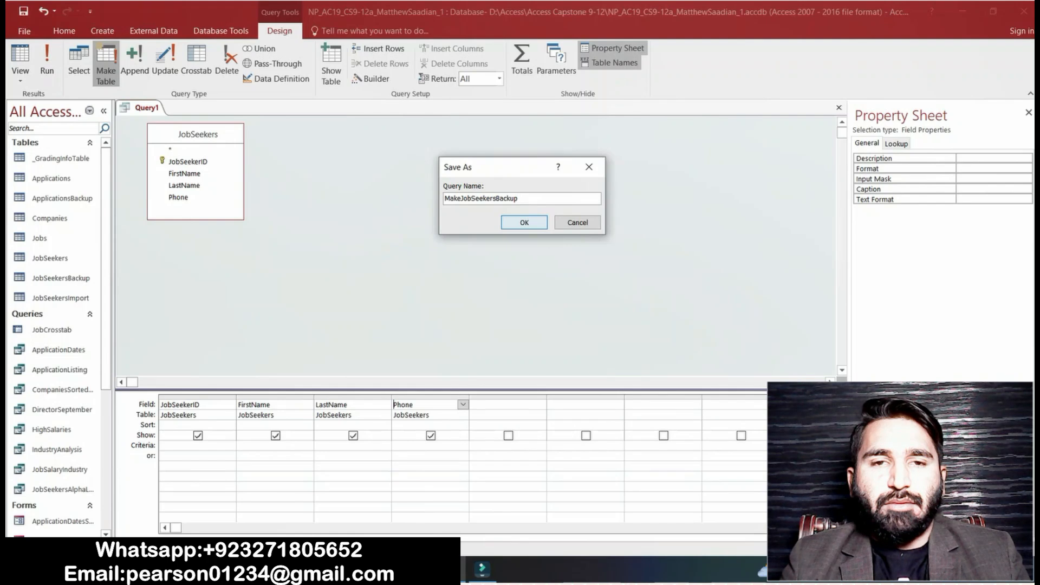
{"action": "key", "text": "Return"}
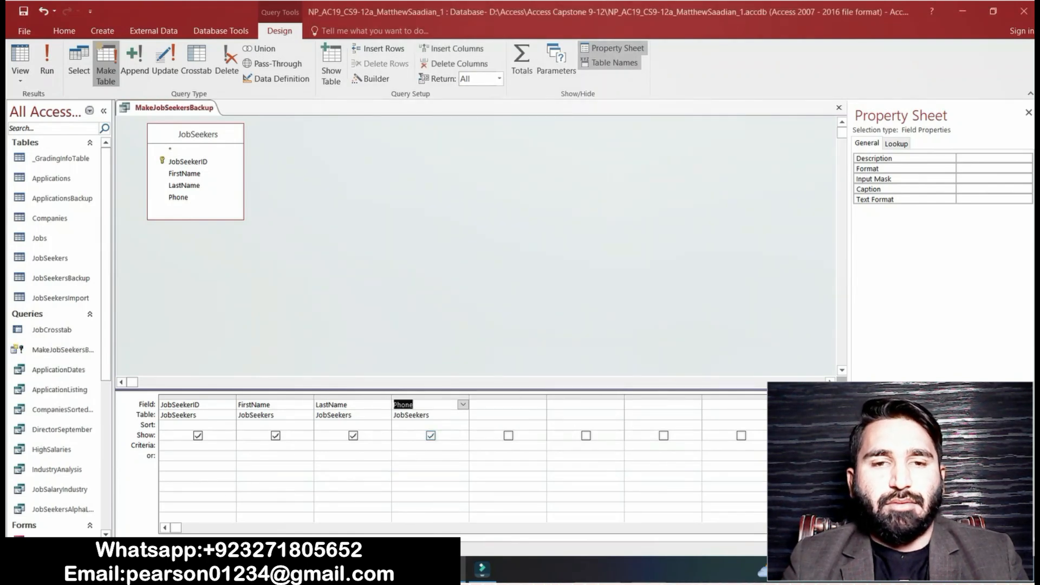
Switch to the Word instructions, highlight all of project step 2 in yellow and read its opening line
{"action": "key", "text": "alt+Tab"}
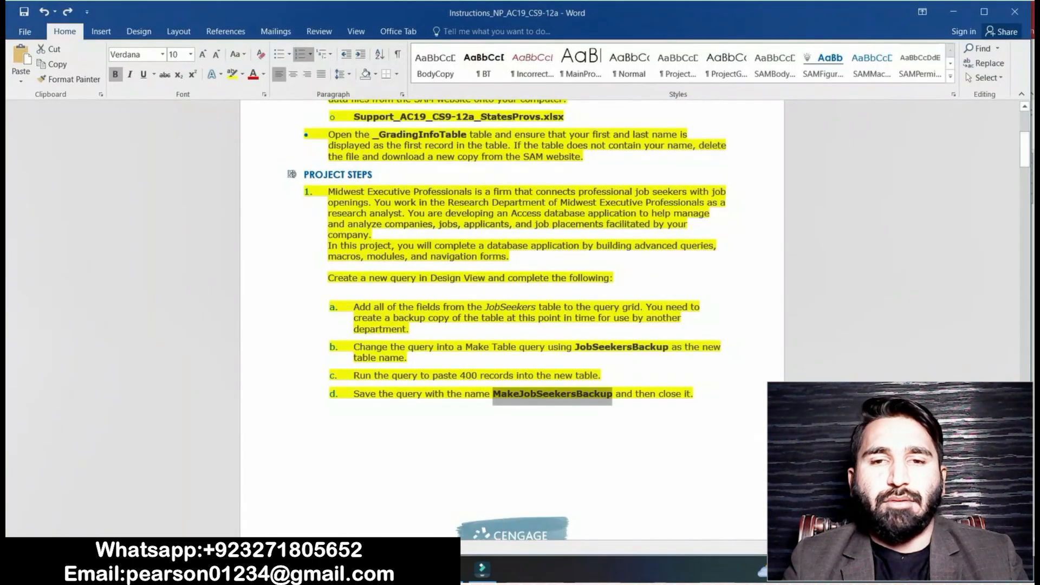
{"action": "left_click", "coordinate": [328, 289]}
{"action": "left_click", "coordinate": [1025, 150]}
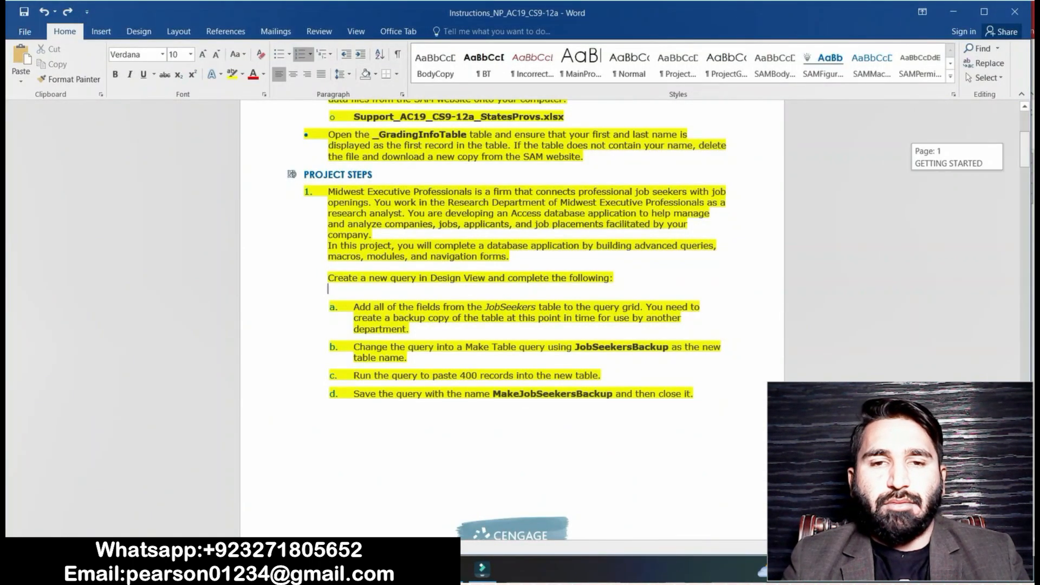
{"action": "left_click_drag", "start_coordinate": [1024, 150], "coordinate": [1024, 185]}
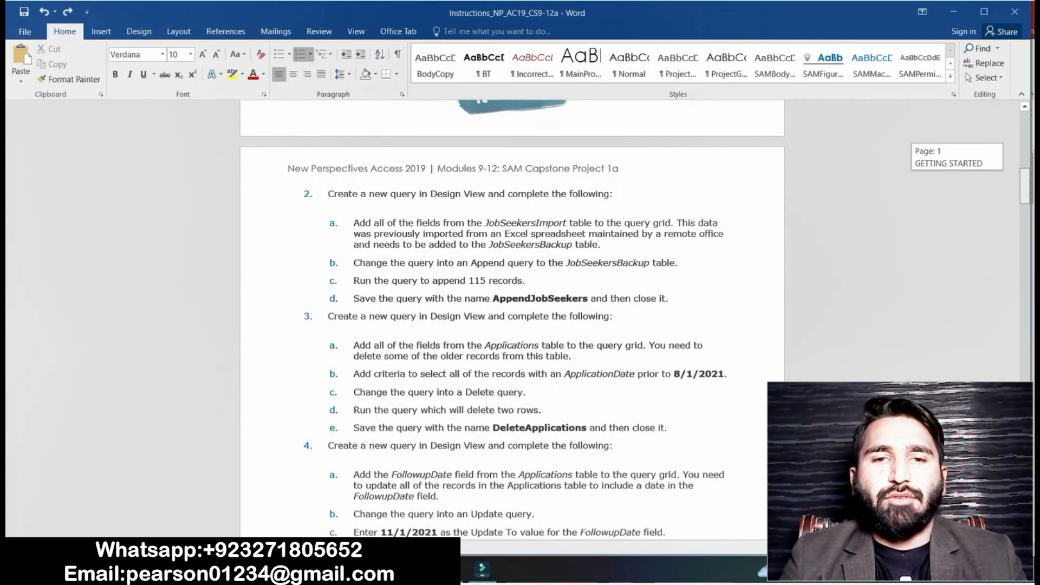
{"action": "left_click_drag", "start_coordinate": [1025, 185], "coordinate": [1024, 185]}
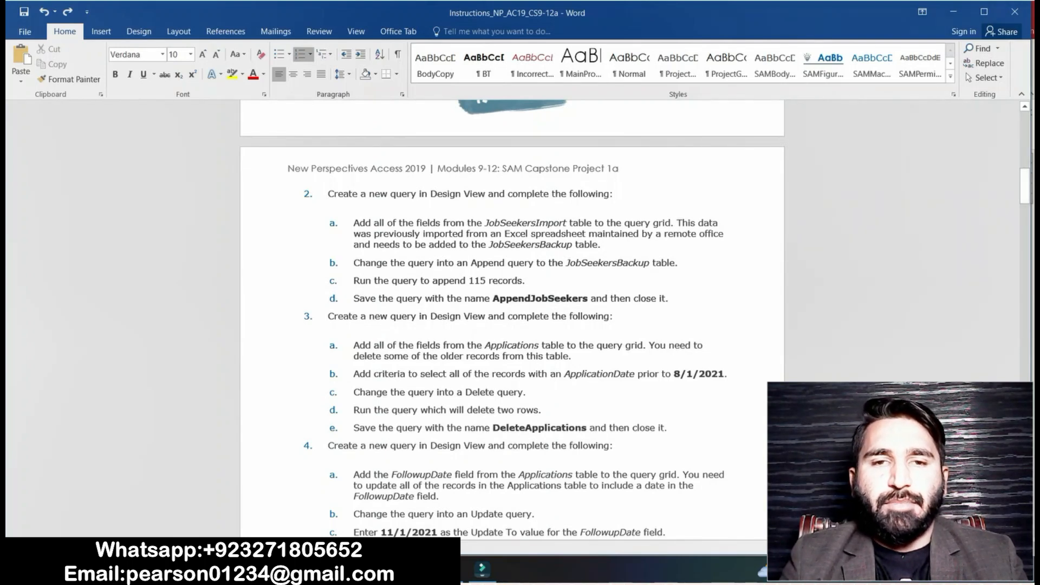
{"action": "left_click_drag", "start_coordinate": [328, 193], "coordinate": [673, 302]}
{"action": "left_click", "coordinate": [721, 278]}
{"action": "key", "text": "Right"}
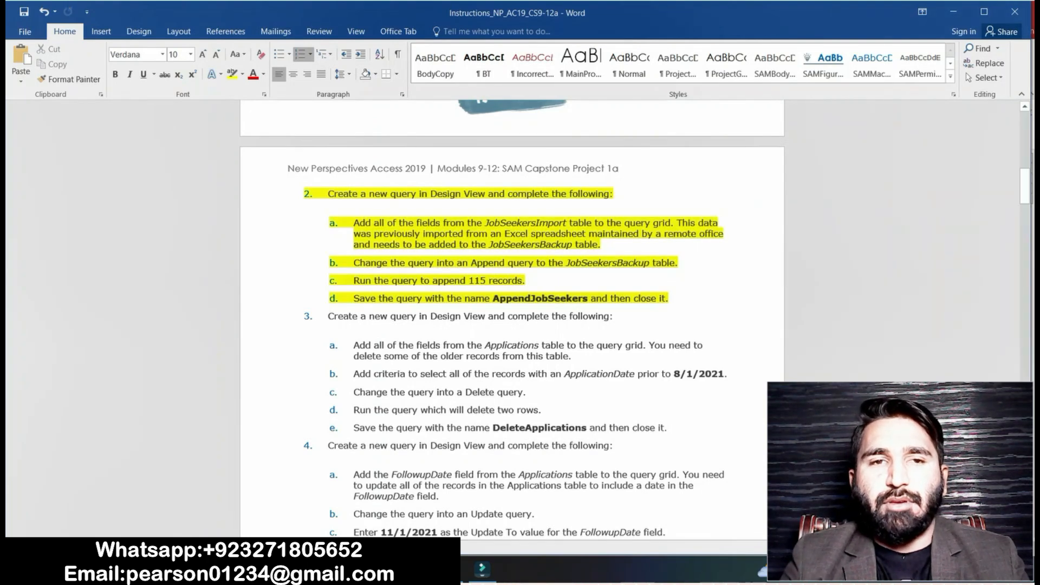
{"action": "left_click_drag", "start_coordinate": [327, 193], "coordinate": [613, 194]}
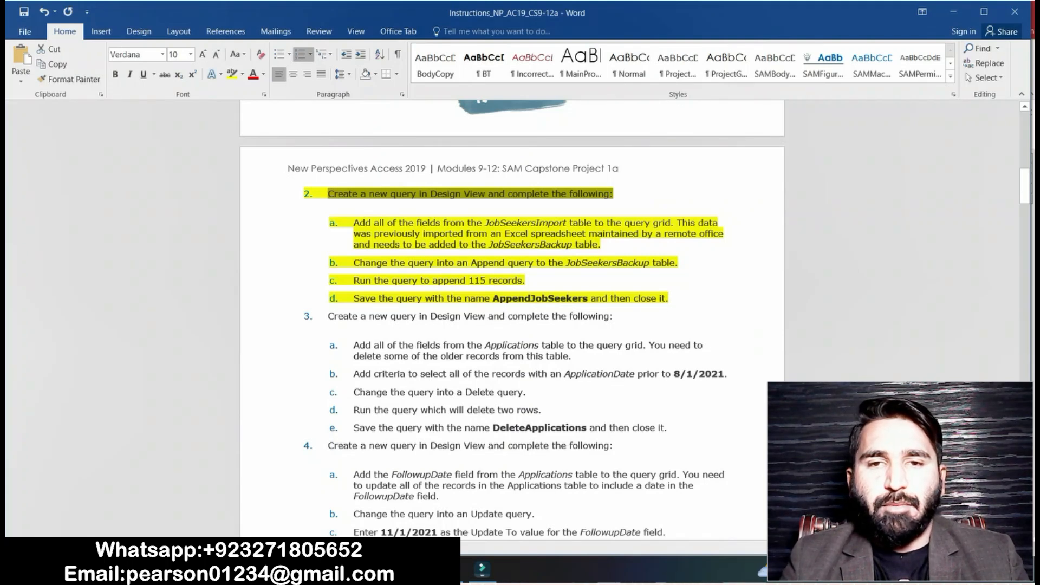
Switch to Access, close the MakeJobSeekersBackup query and create a new query in Design View
{"action": "key", "text": "alt+Tab"}
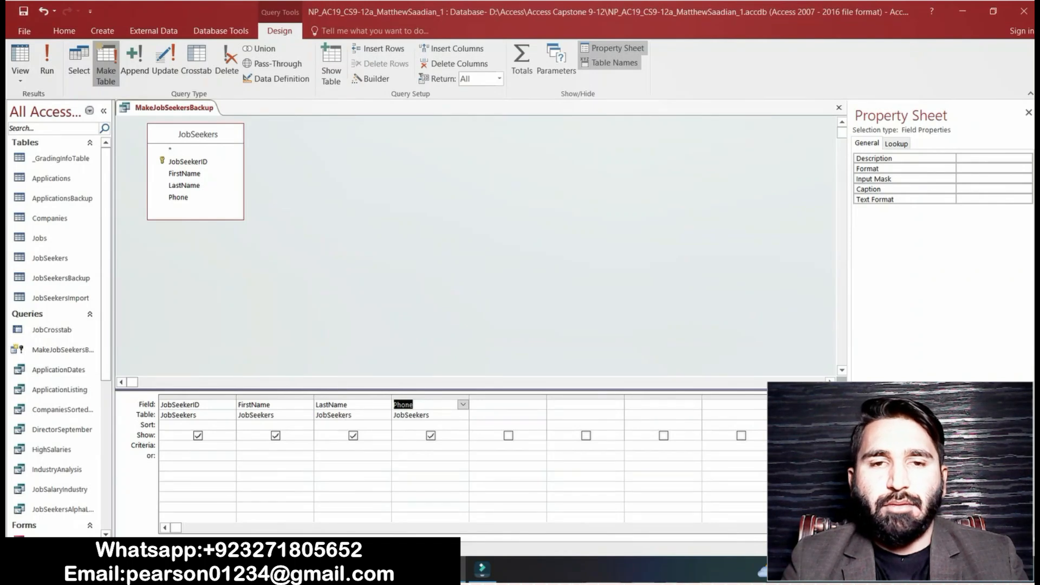
{"action": "right_click", "coordinate": [158, 106]}
{"action": "left_click", "coordinate": [208, 128]}
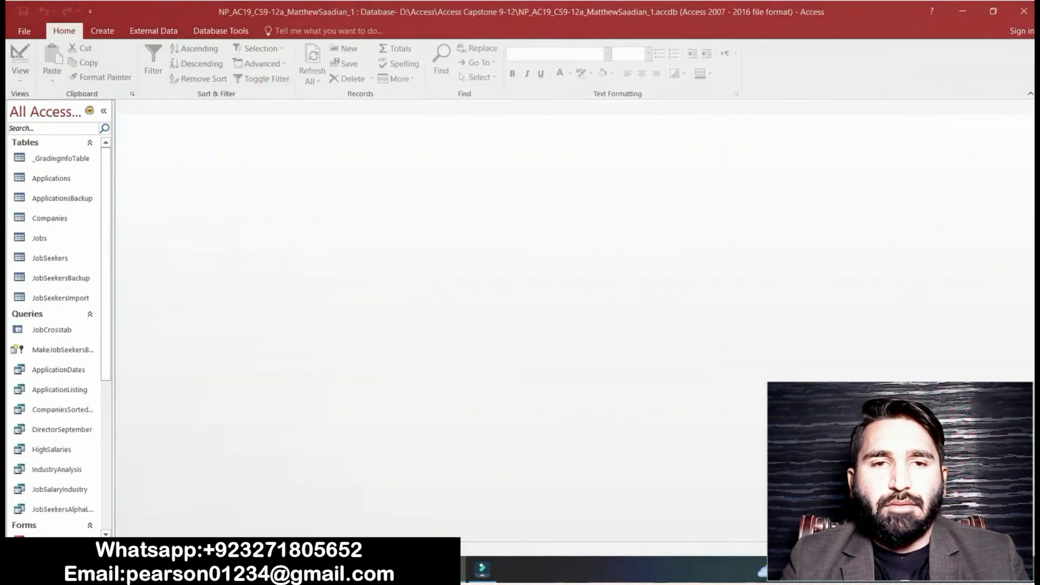
{"action": "key", "text": "alt+c"}
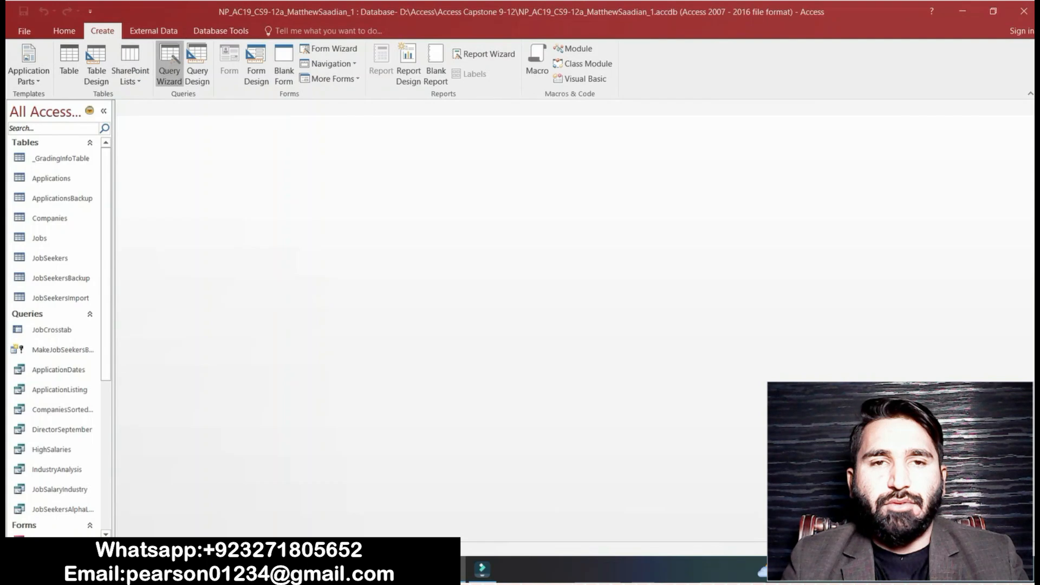
{"action": "left_click", "coordinate": [197, 68]}
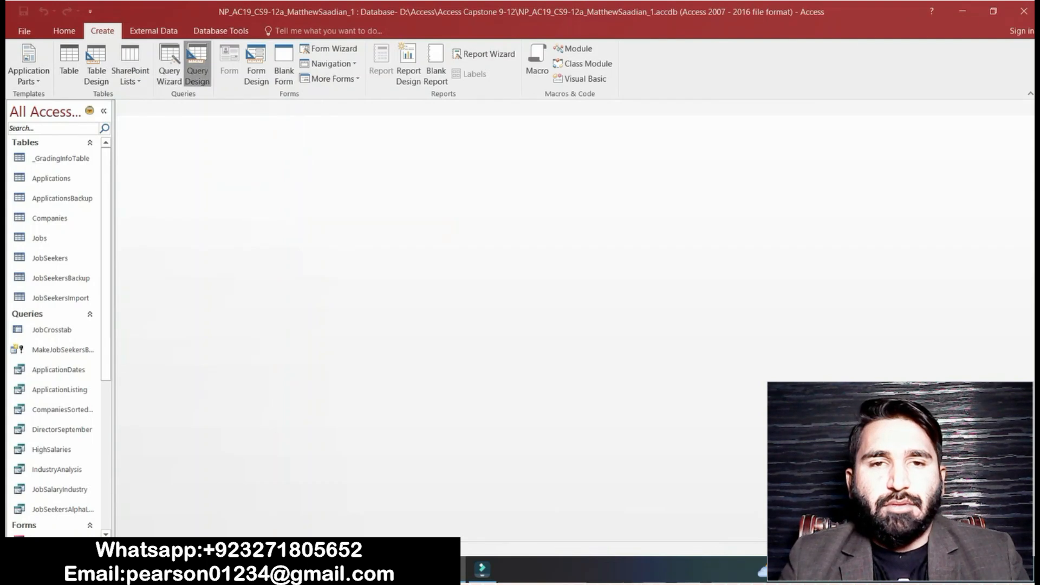
Read item a of project step 2 in Word, then add the JobSeekersImport table to the new query in Access
{"action": "key", "text": "alt+Tab"}
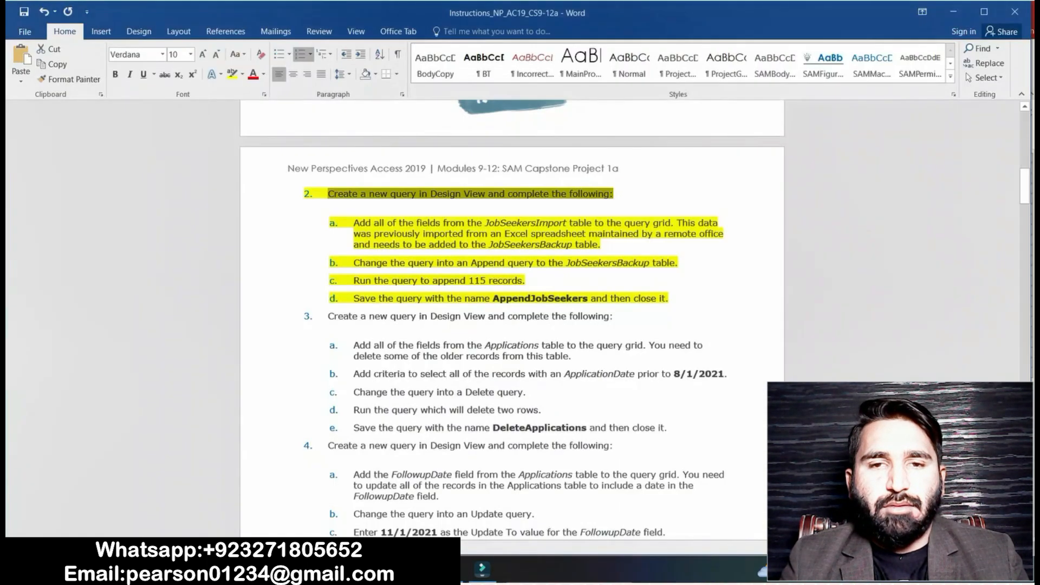
{"action": "left_click_drag", "start_coordinate": [354, 223], "coordinate": [601, 244]}
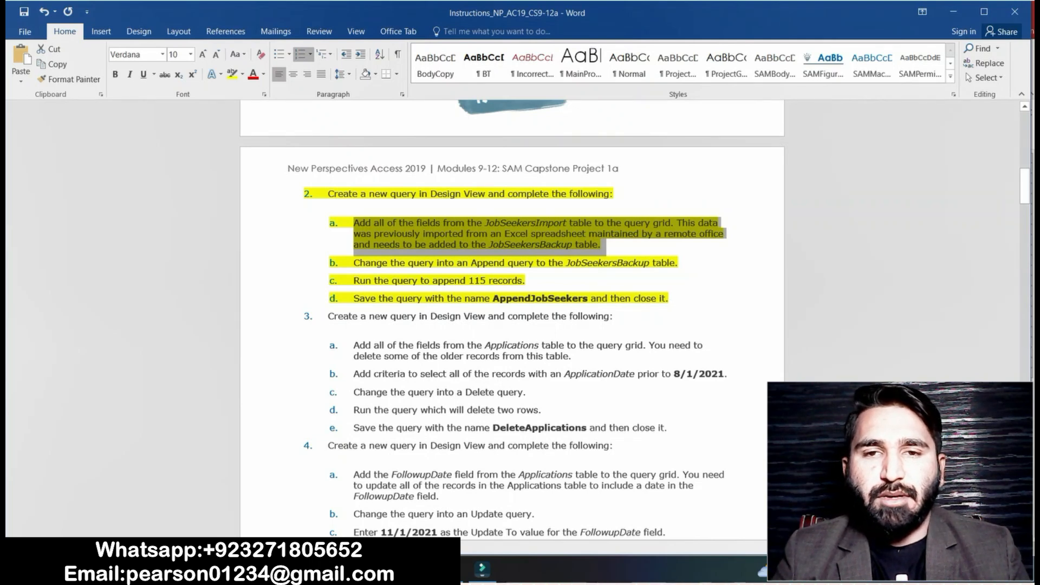
{"action": "key", "text": "alt+Tab"}
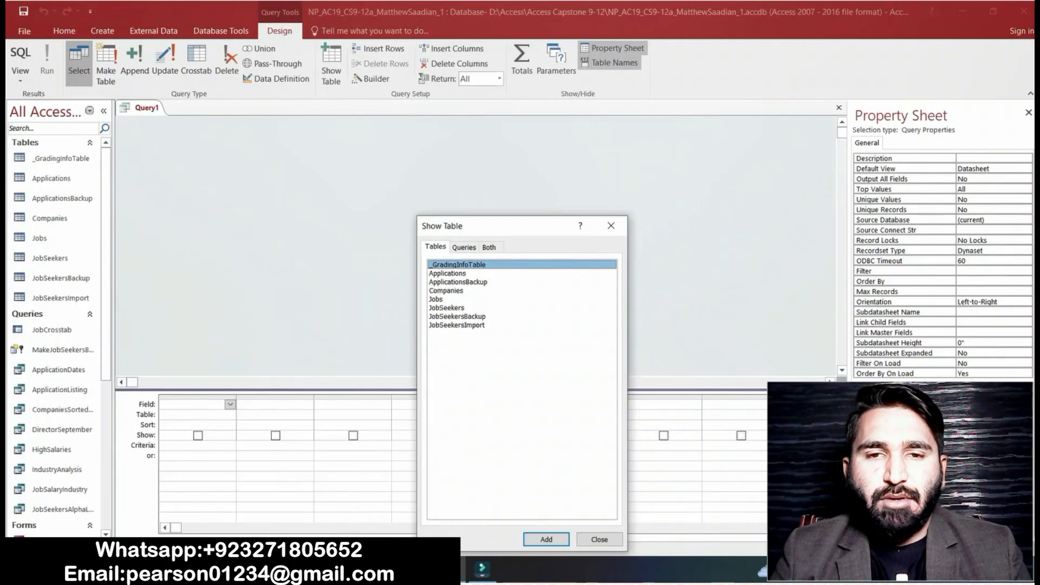
{"action": "left_click", "coordinate": [456, 325]}
{"action": "key", "text": "Return"}
Recheck item a in Word, then add the JobSeekersBackup table to the query in Access and close the table selection dialog
{"action": "key", "text": "alt+Tab"}
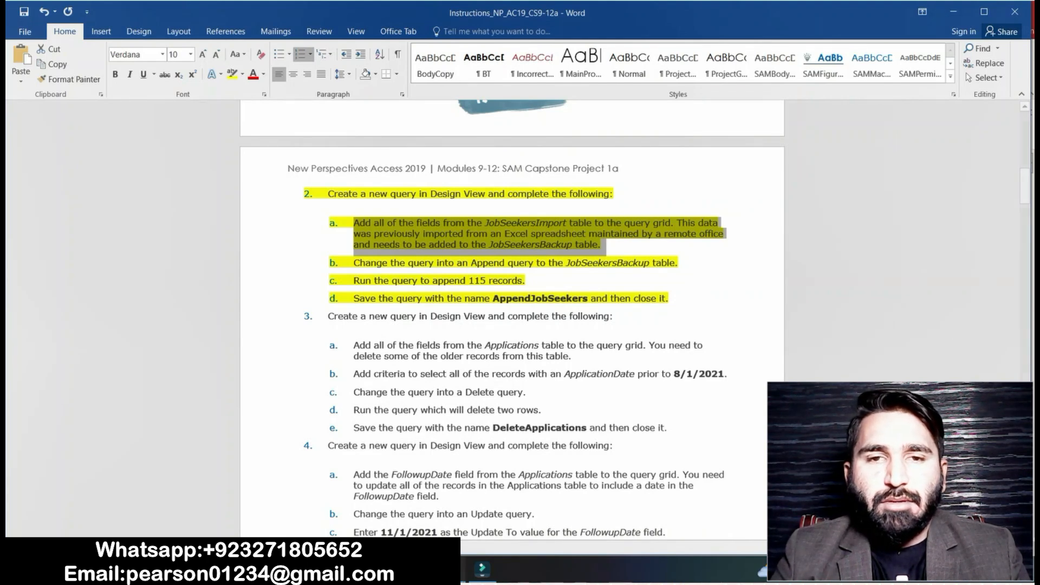
{"action": "key", "text": "alt+Tab"}
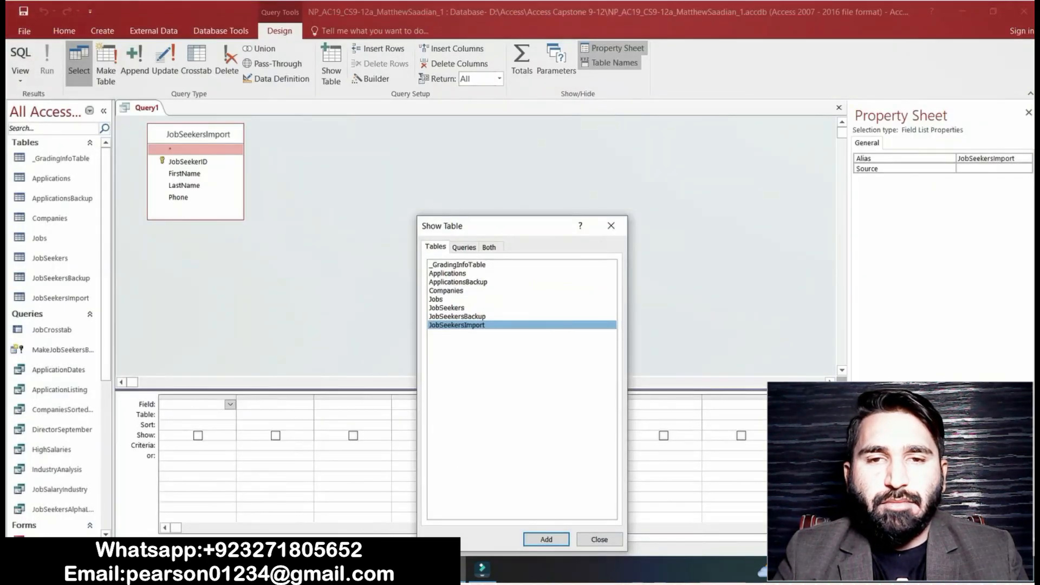
{"action": "left_click", "coordinate": [457, 316]}
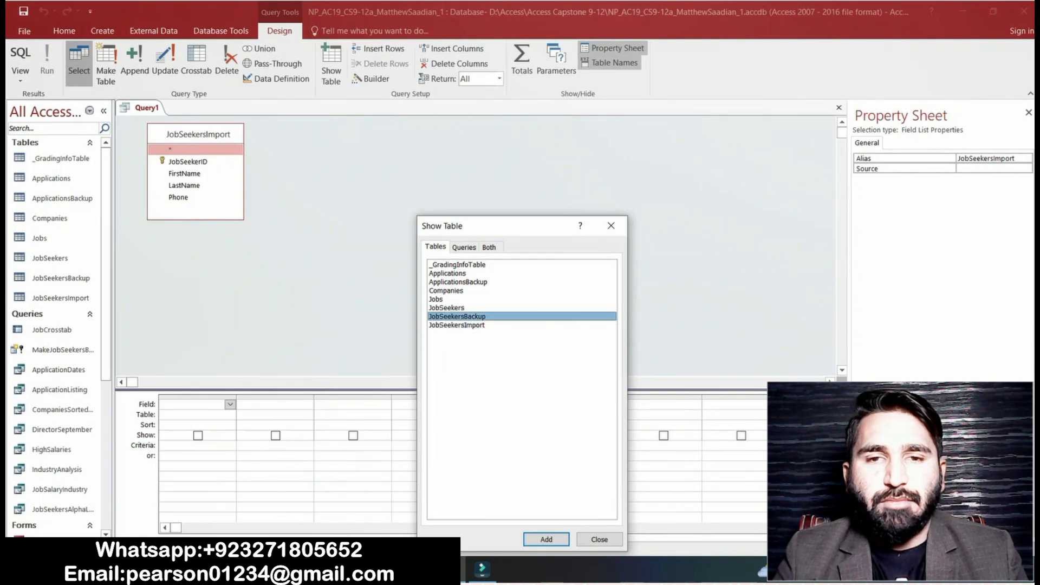
{"action": "left_click", "coordinate": [546, 540]}
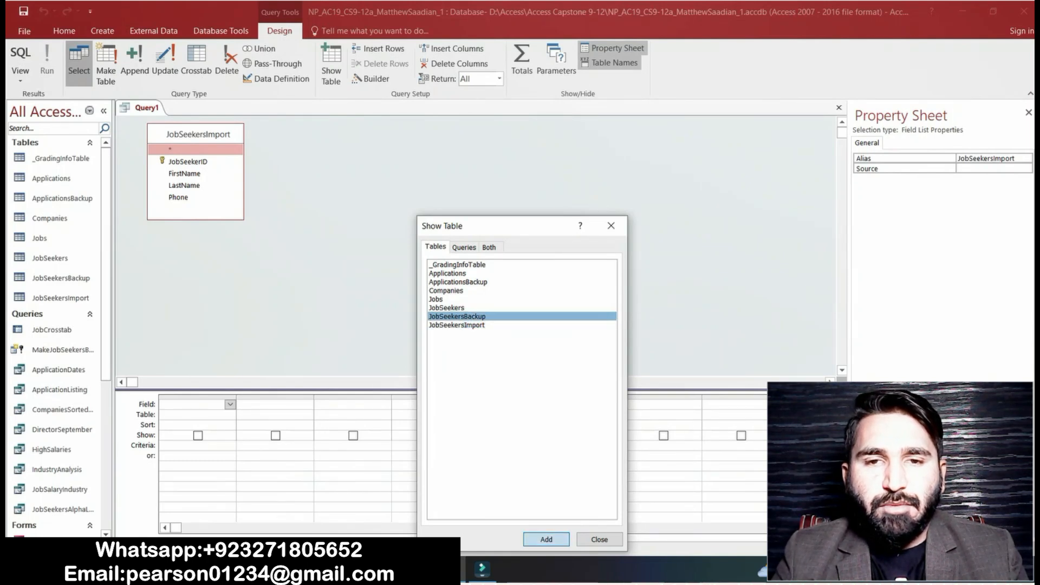
{"action": "key", "text": "Escape"}
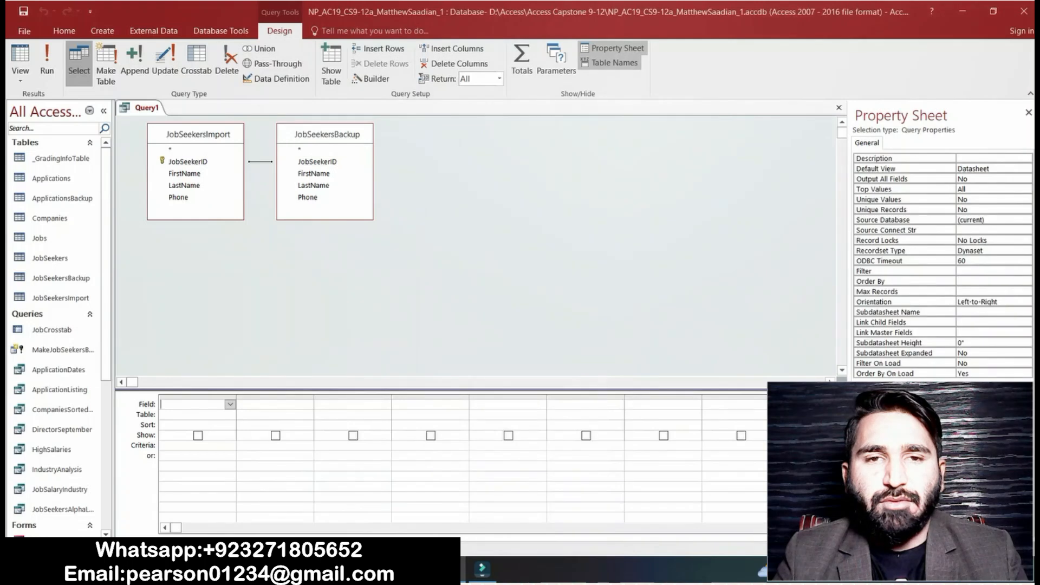
Switch to the Word instructions and read item b of project step 2
{"action": "key", "text": "alt+Tab"}
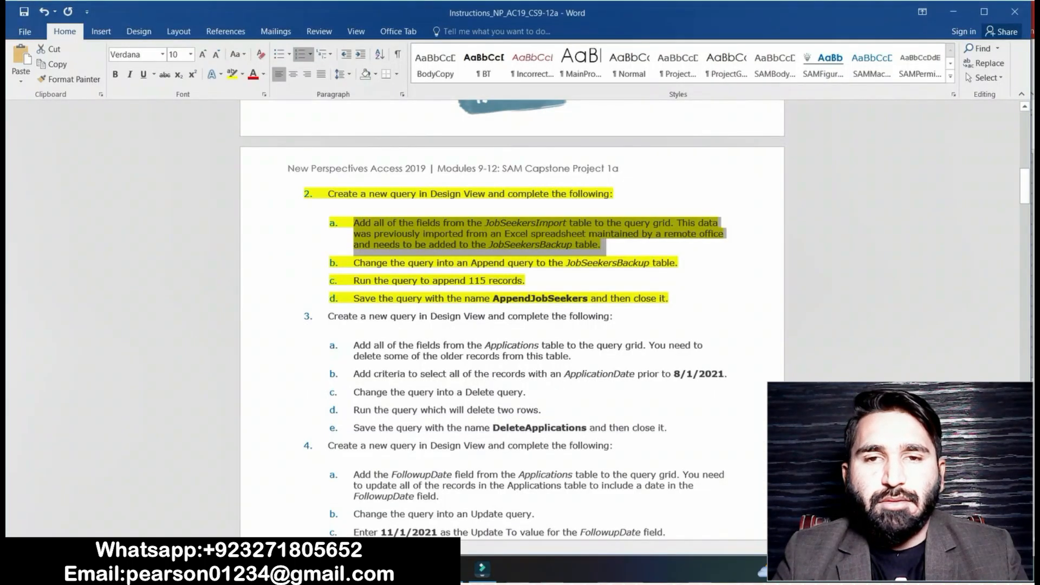
{"action": "left_click_drag", "start_coordinate": [368, 263], "coordinate": [680, 262]}
{"action": "key", "text": "ctrl+c"}
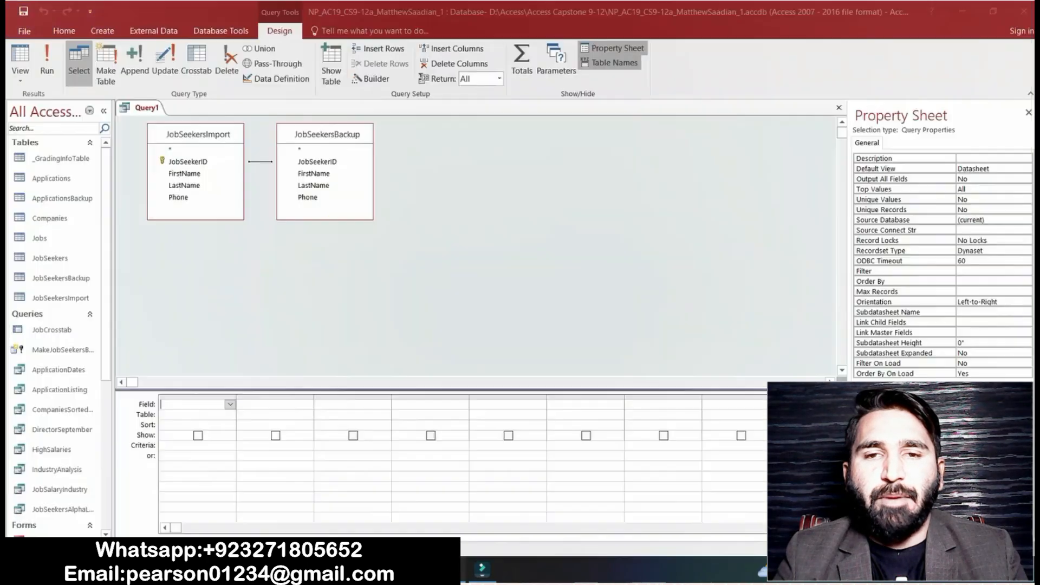
Switch to Access, convert the query into an Append query targeting the JobSeekers table after checking item c in Word, and try to run it
{"action": "key", "text": "alt+Tab"}
{"action": "left_click", "coordinate": [134, 62]}
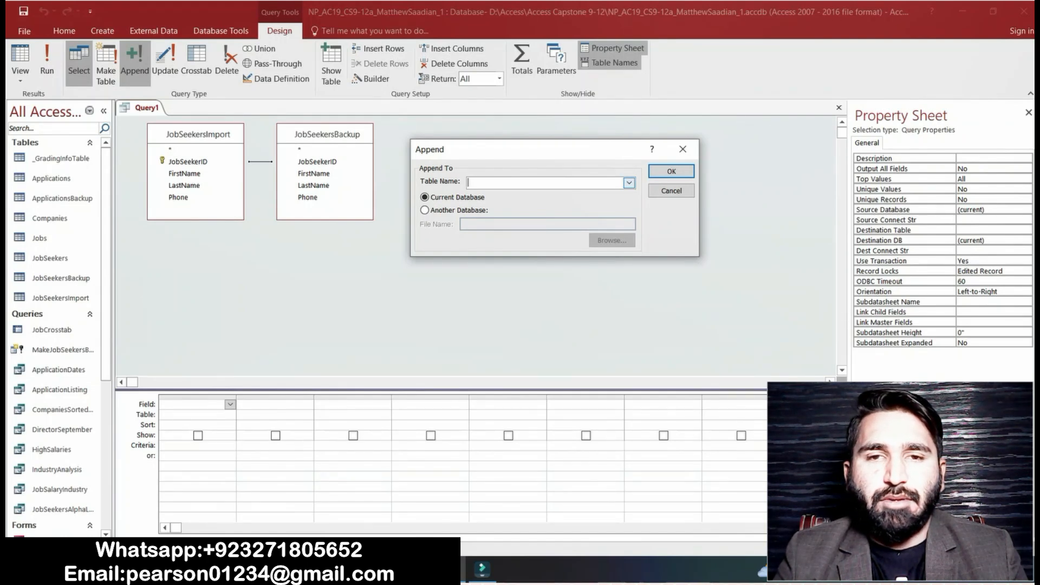
{"action": "left_click", "coordinate": [629, 182]}
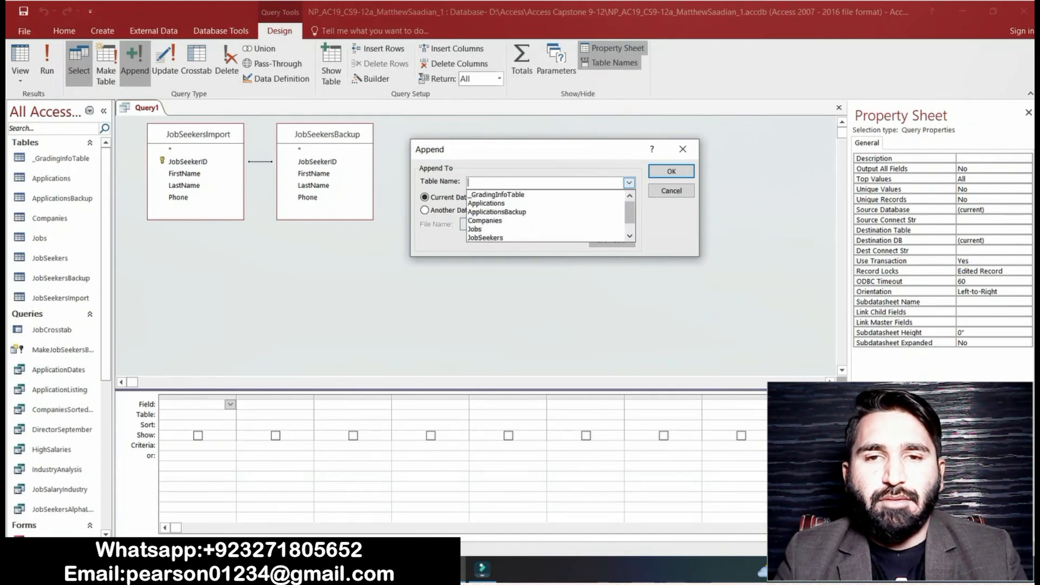
{"action": "left_click", "coordinate": [486, 238]}
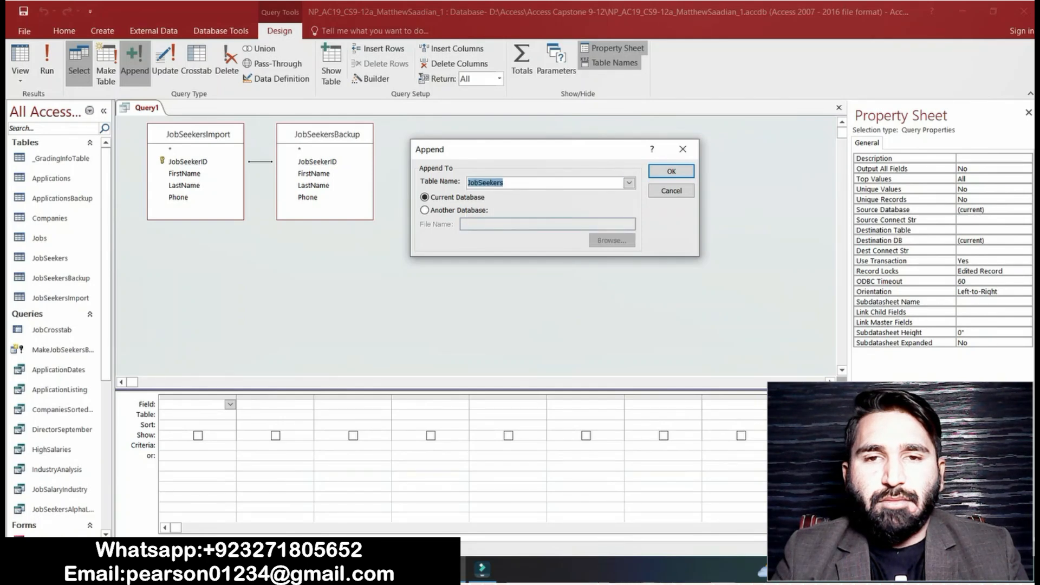
{"action": "key", "text": "alt+Tab"}
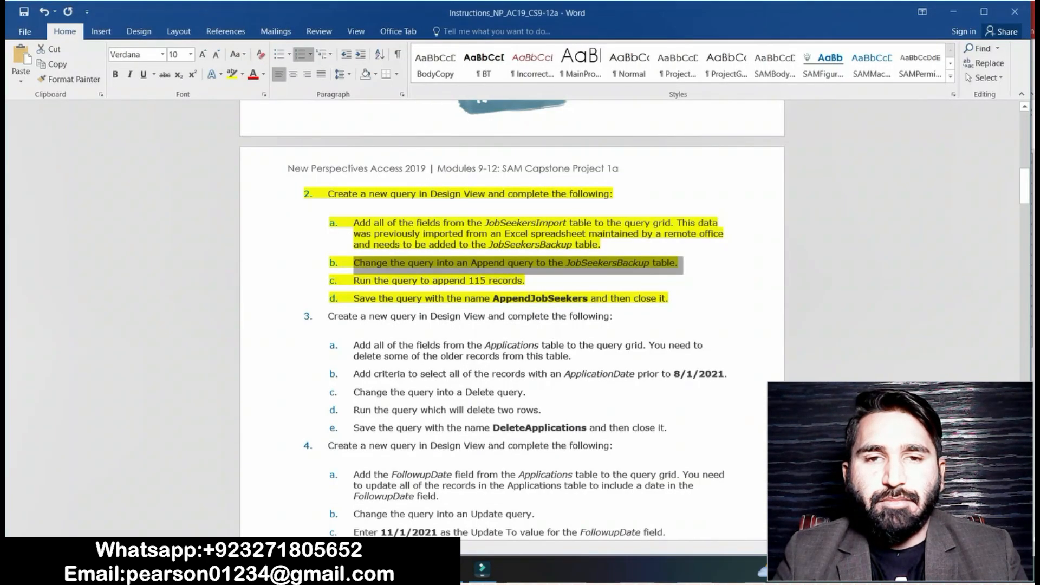
{"action": "left_click_drag", "start_coordinate": [353, 280], "coordinate": [529, 280]}
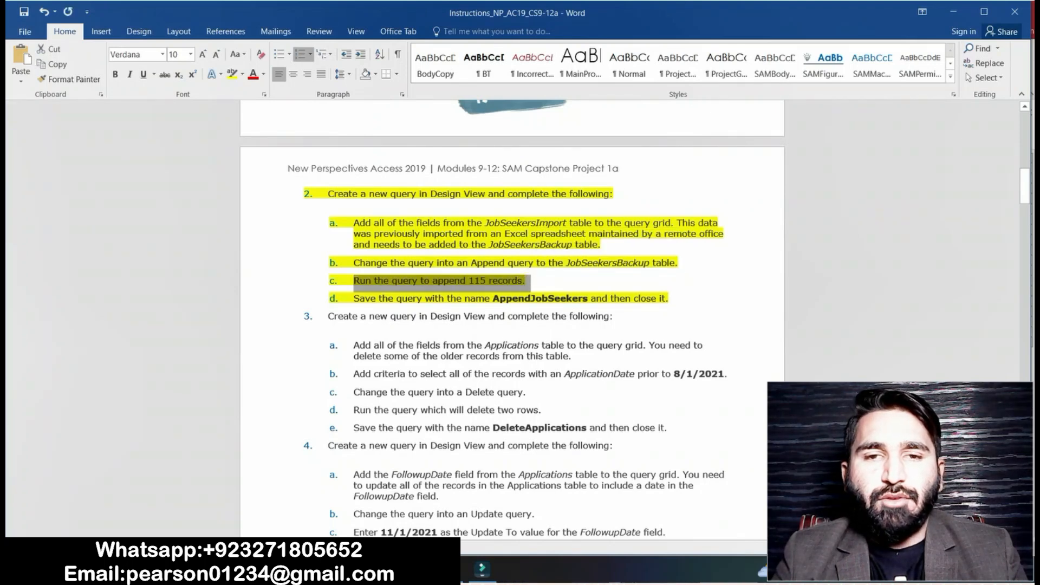
{"action": "key", "text": "alt+Tab"}
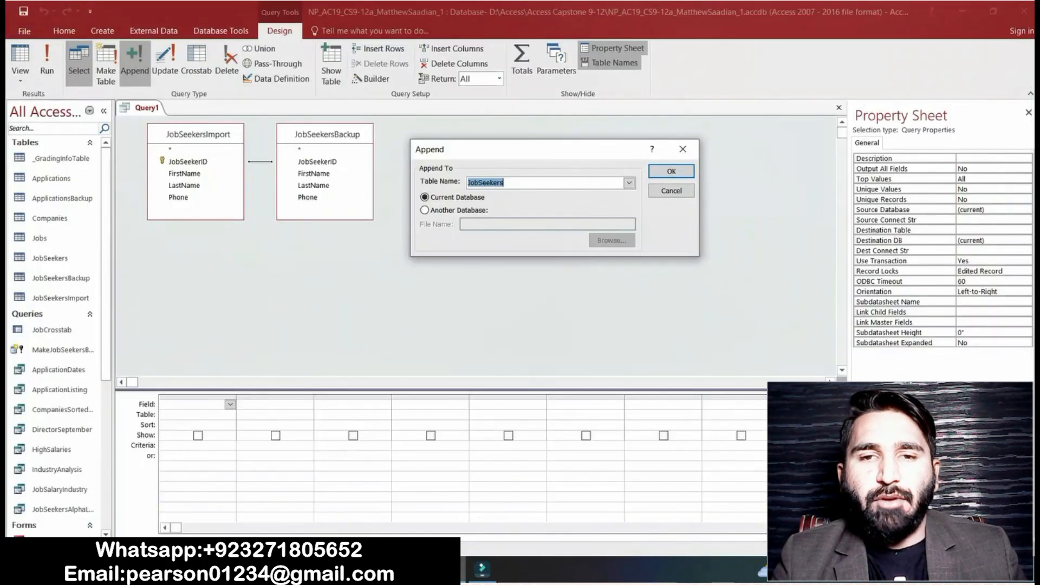
{"action": "key", "text": "Return"}
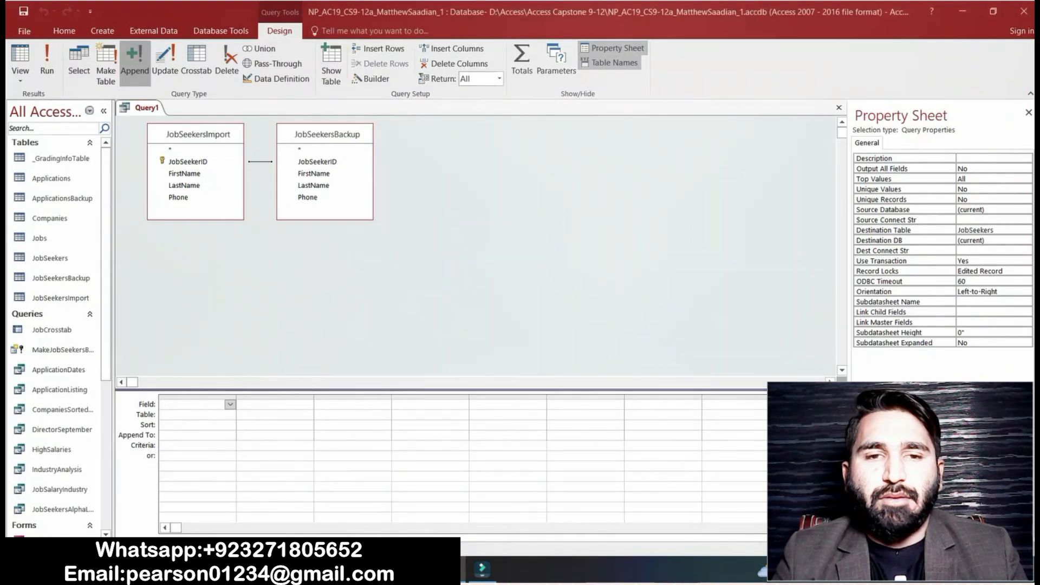
{"action": "left_click", "coordinate": [47, 59]}
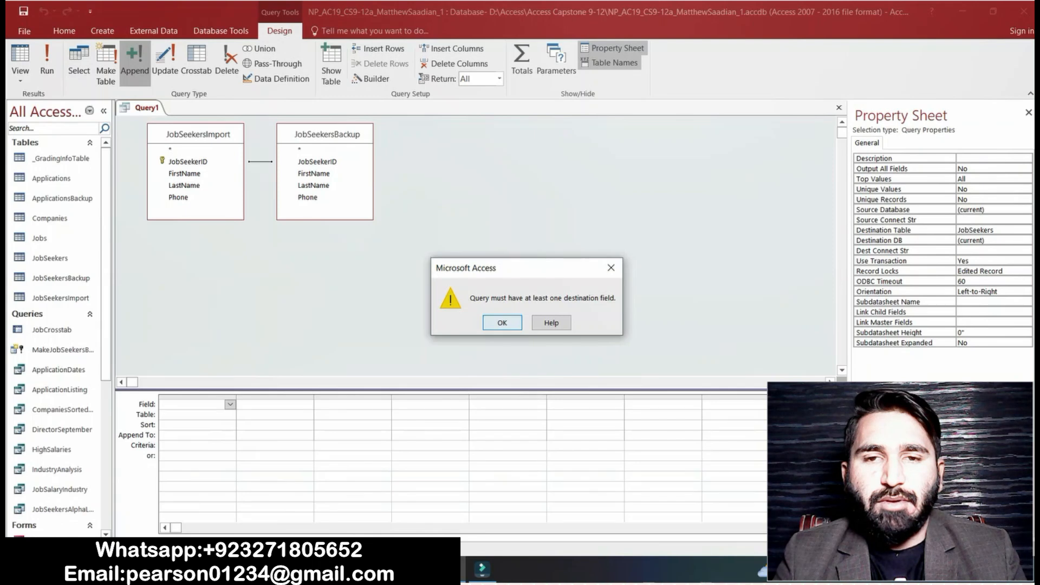
{"action": "key", "text": "Return"}
Switch to Word, read item d of project step 2 and copy the query name AppendJobSeekers
{"action": "key", "text": "alt+Tab"}
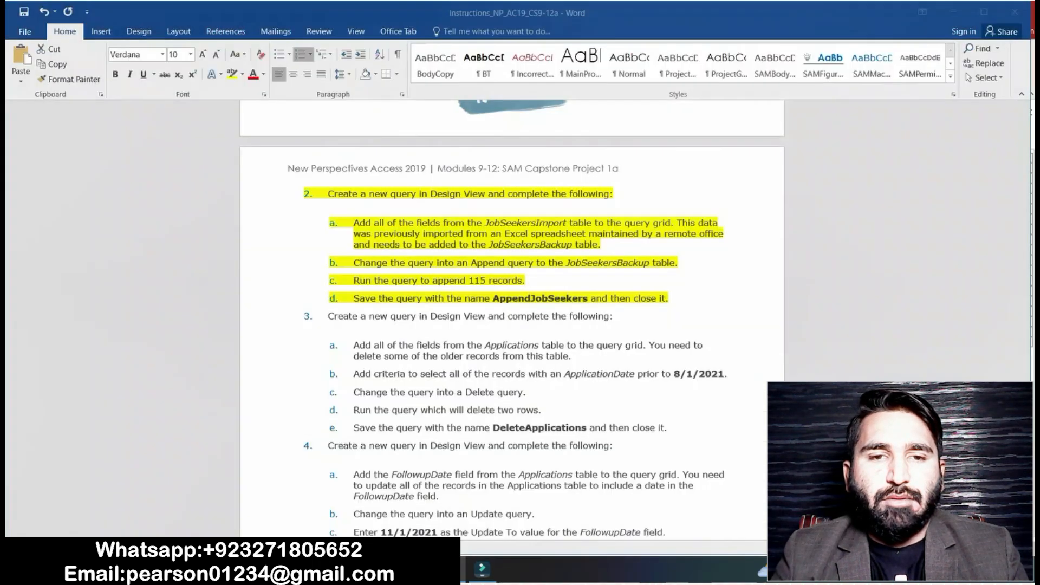
{"action": "left_click", "coordinate": [365, 298]}
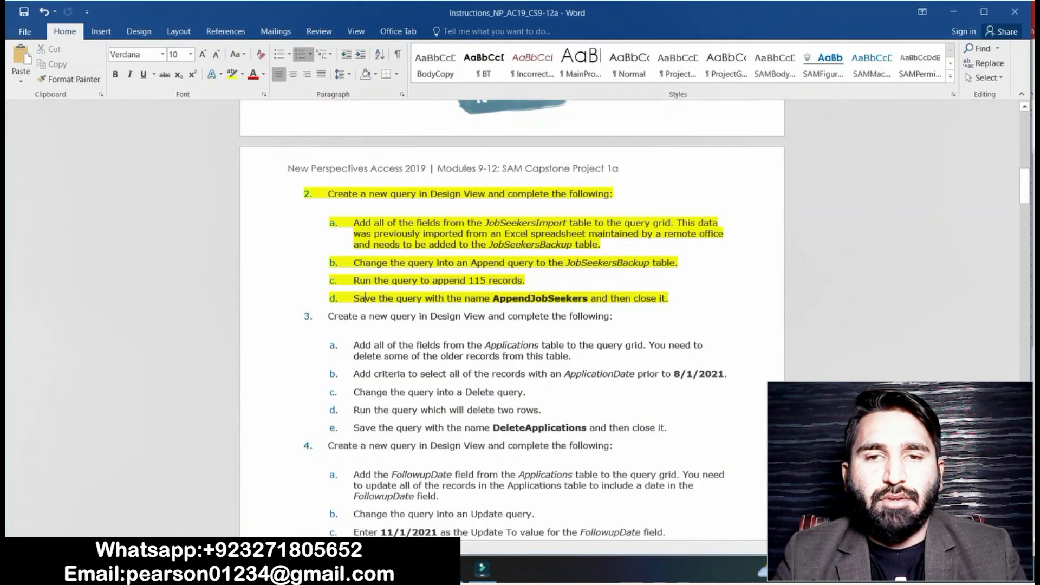
{"action": "triple_click", "coordinate": [668, 300]}
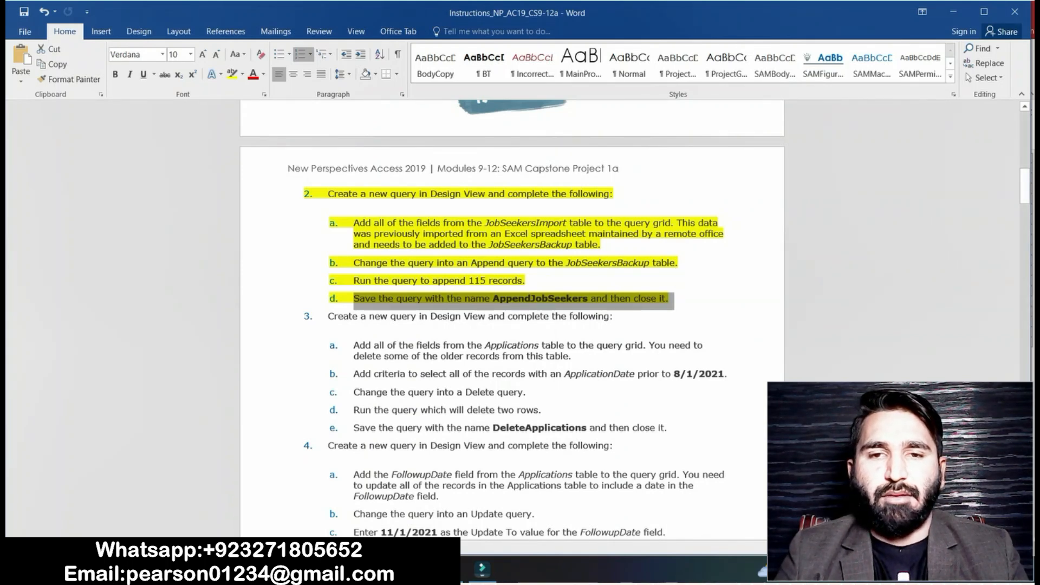
{"action": "left_click", "coordinate": [492, 298]}
{"action": "left_click_drag", "start_coordinate": [492, 298], "coordinate": [589, 299]}
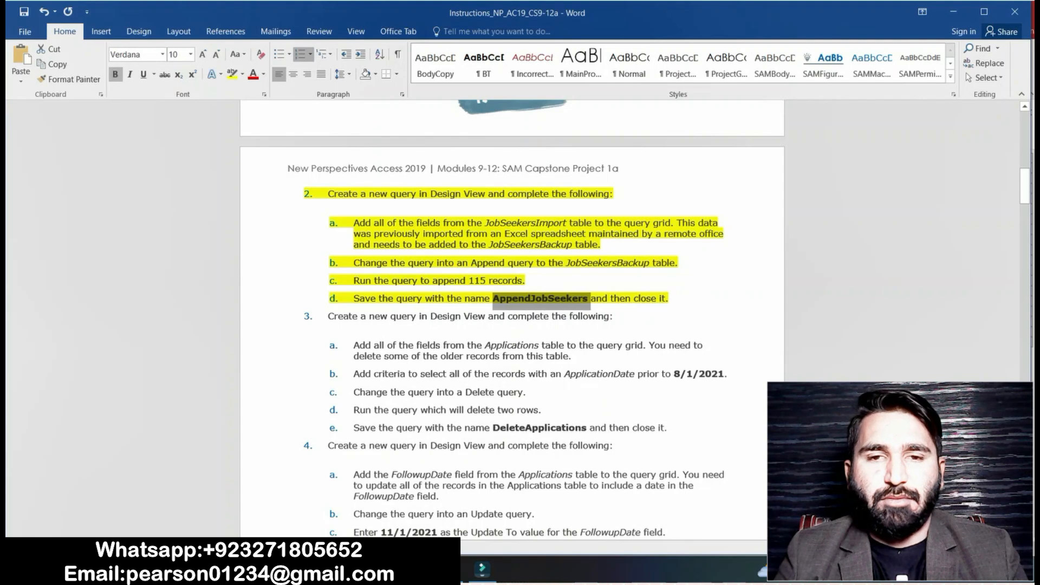
{"action": "left_click", "coordinate": [612, 316]}
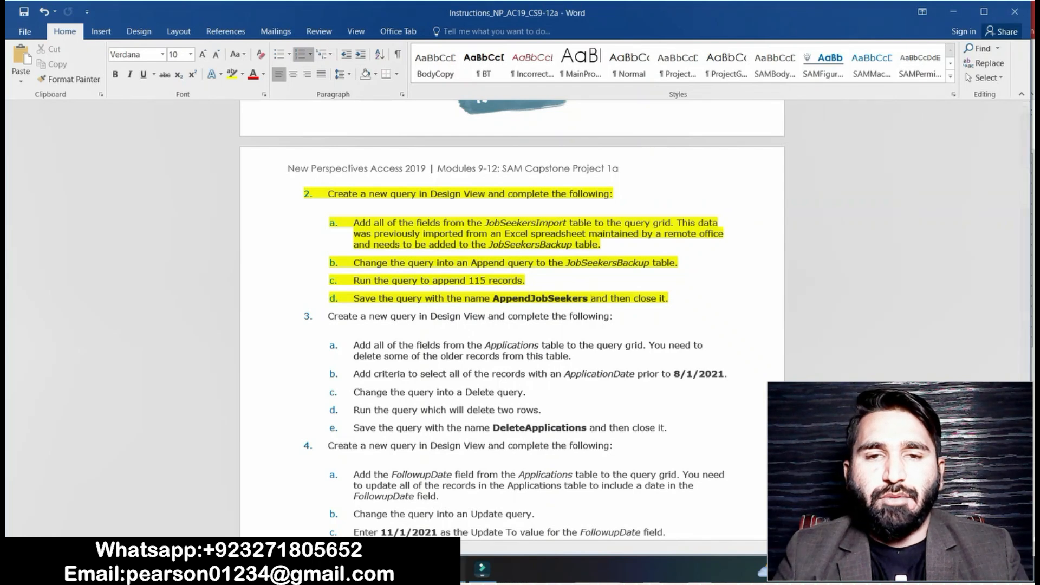
Switch to Access, save the append query as AppendJobSeekers and close it
{"action": "key", "text": "alt+Tab"}
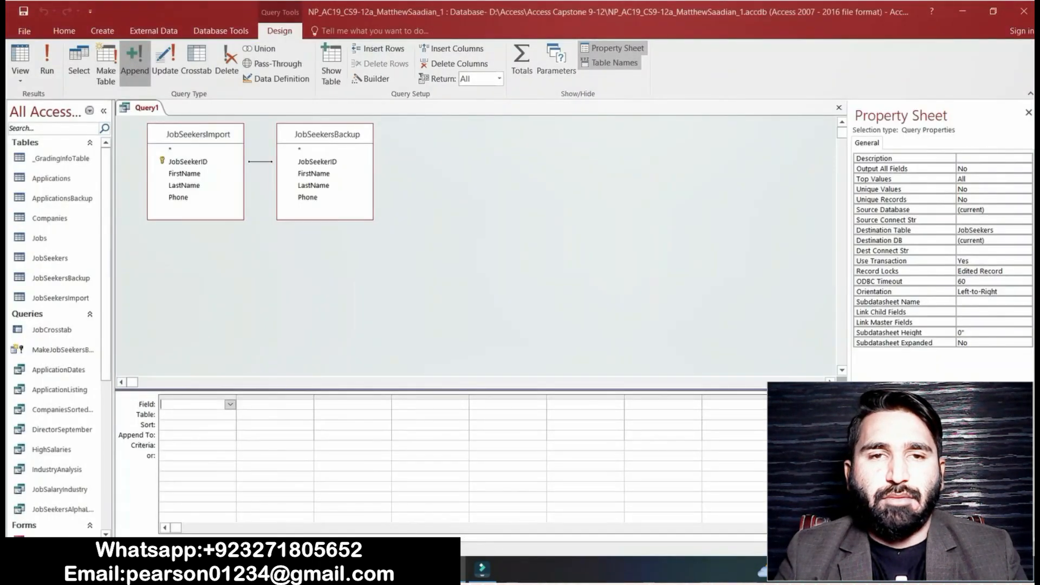
{"action": "right_click", "coordinate": [142, 107]}
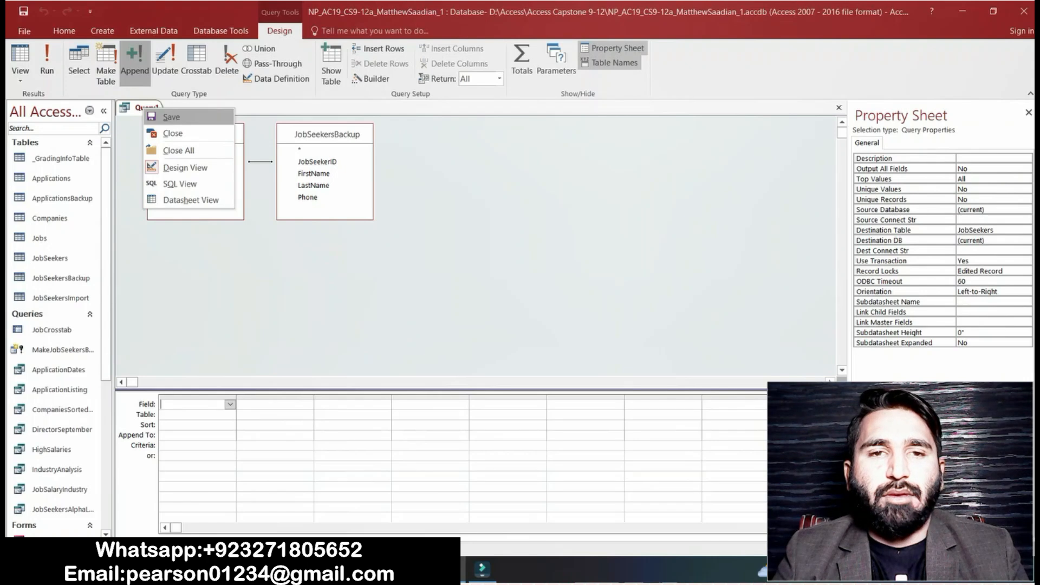
{"action": "left_click", "coordinate": [171, 117]}
{"action": "key", "text": "ctrl+v"}
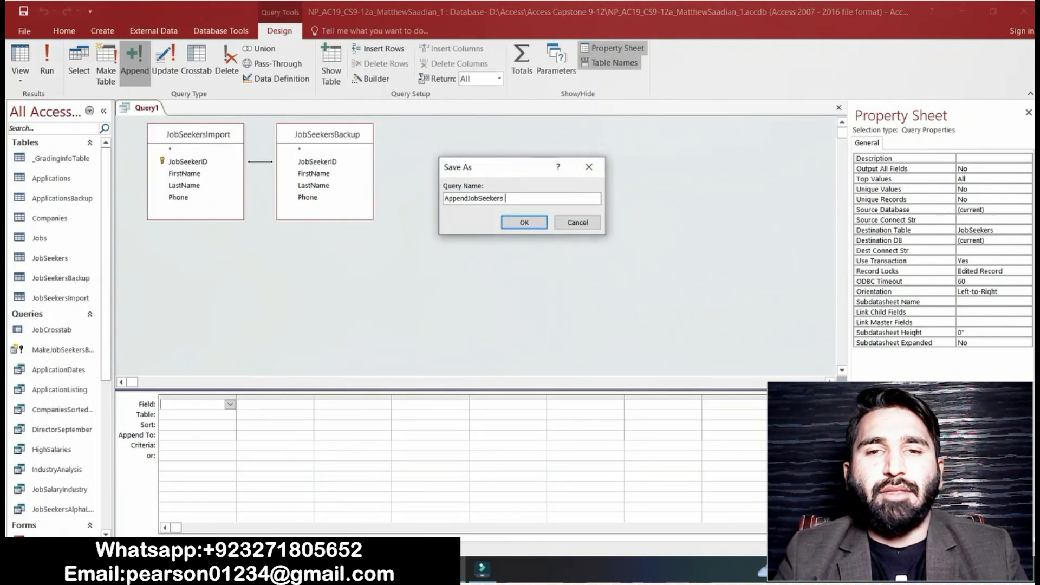
{"action": "key", "text": "Return"}
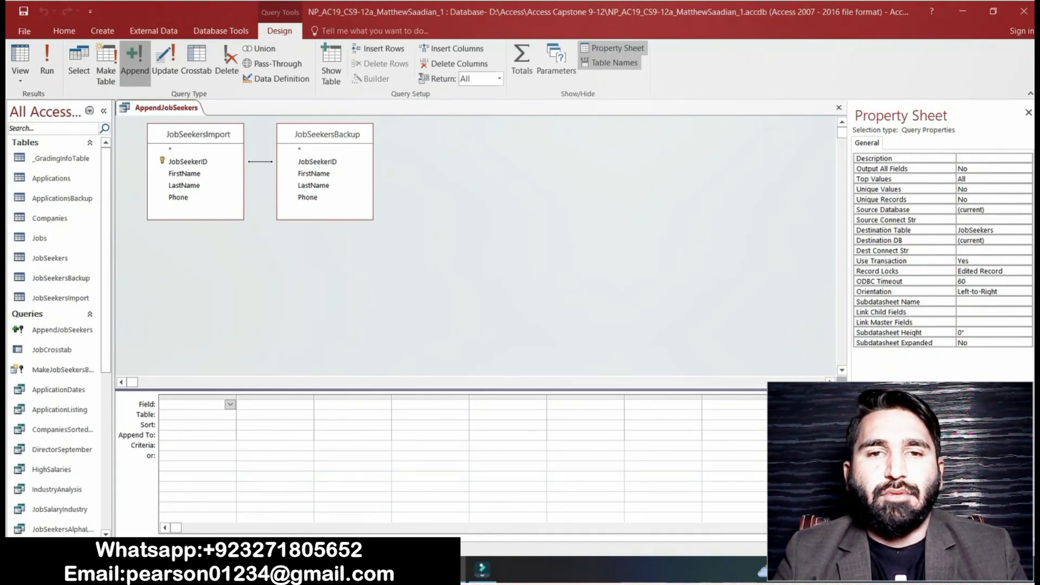
{"action": "right_click", "coordinate": [174, 107]}
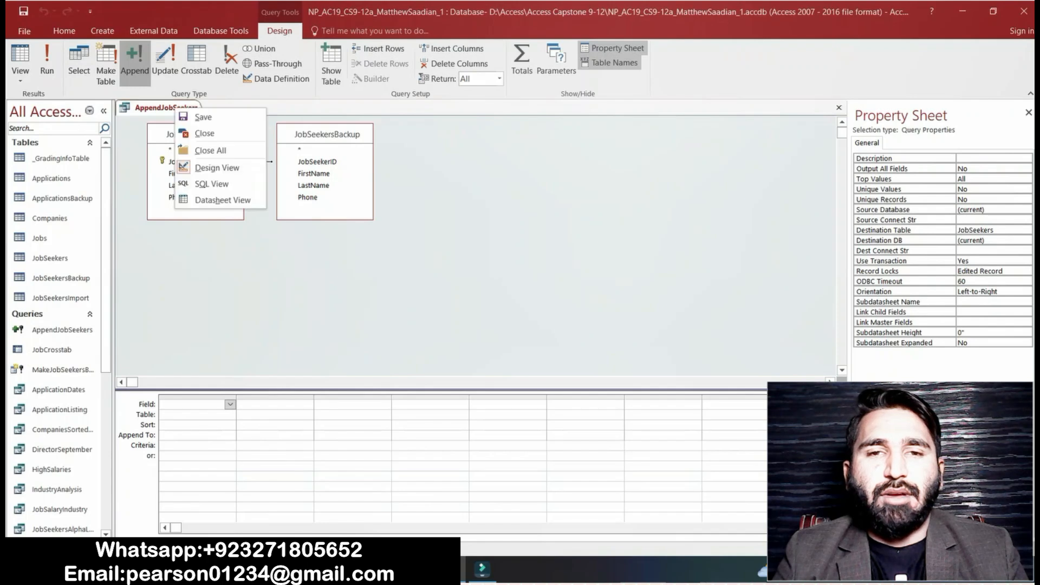
{"action": "left_click", "coordinate": [206, 132]}
Switch to Word, highlight all of project step 3 in yellow and read its opening instruction
{"action": "key", "text": "alt+Tab"}
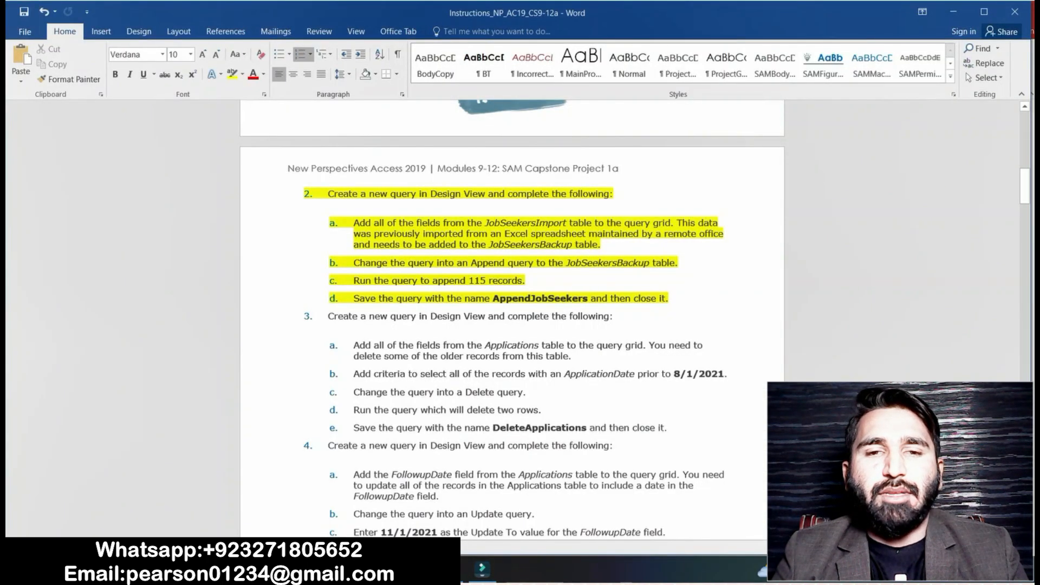
{"action": "left_click_drag", "start_coordinate": [328, 316], "coordinate": [671, 428]}
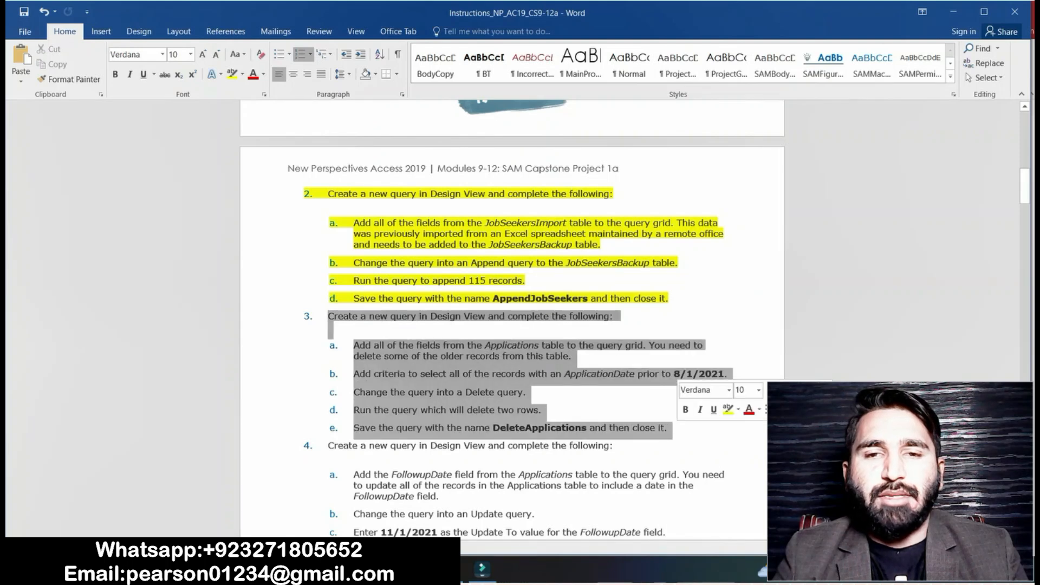
{"action": "left_click", "coordinate": [727, 409]}
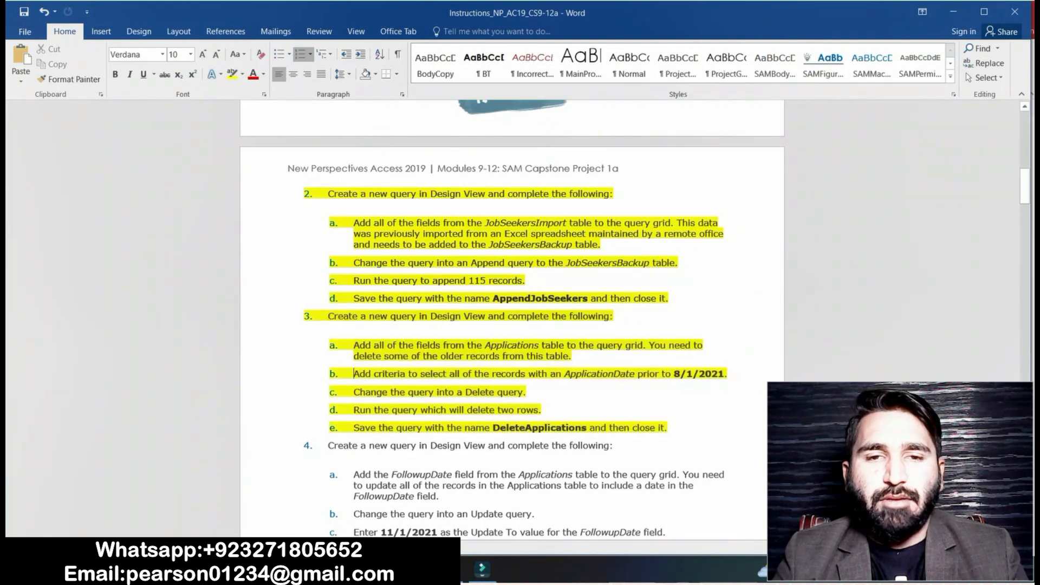
{"action": "mouse_move", "coordinate": [336, 315]}
{"action": "left_mouse_down"}
{"action": "mouse_move", "coordinate": [469, 298]}
{"action": "mouse_move", "coordinate": [609, 316]}
{"action": "mouse_move", "coordinate": [332, 330]}
{"action": "left_mouse_up"}
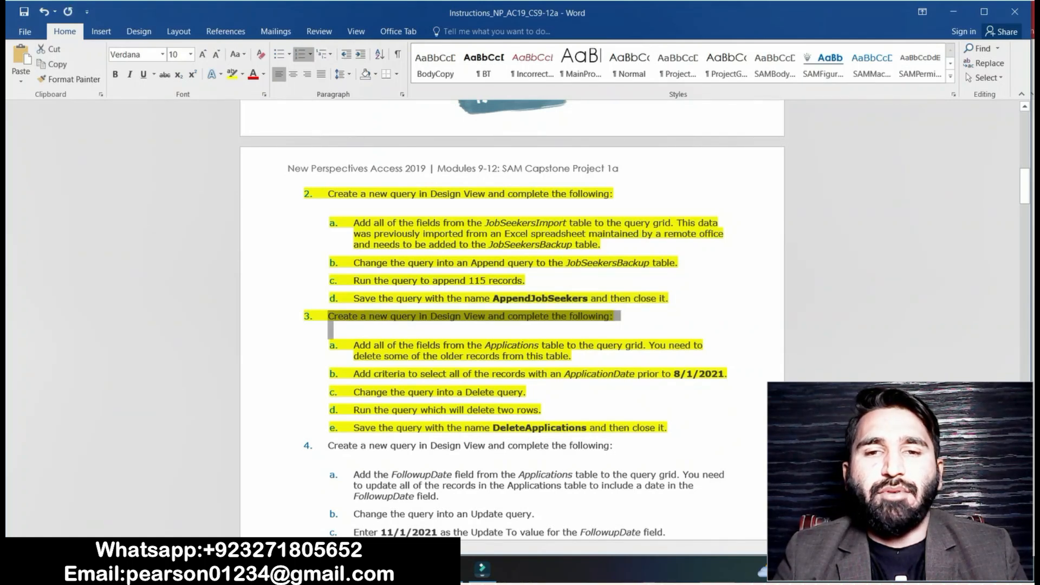
Switch to Access and create a new query in Design View
{"action": "key", "text": "alt+Tab"}
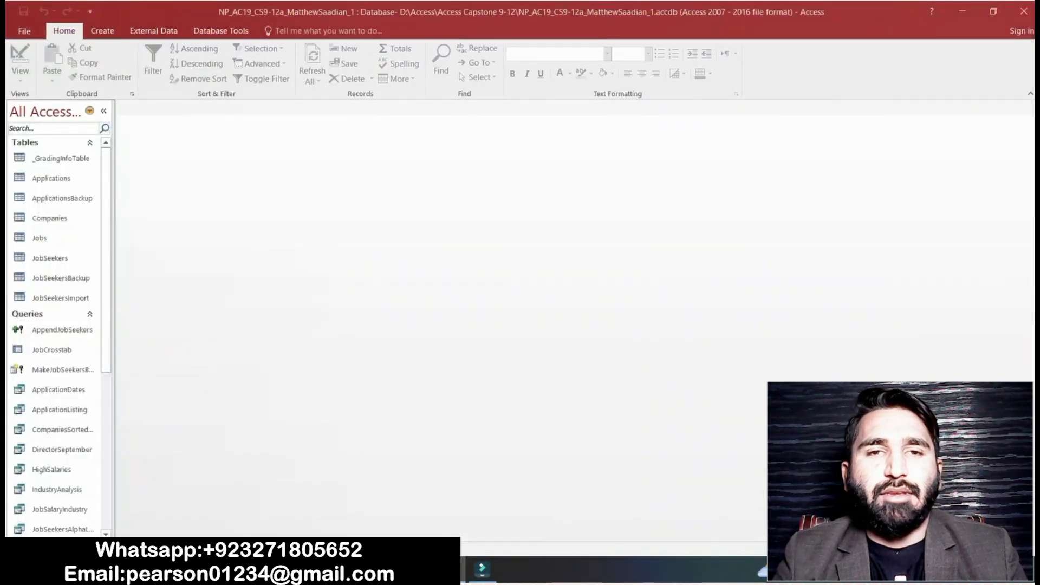
{"action": "key", "text": "alt+c"}
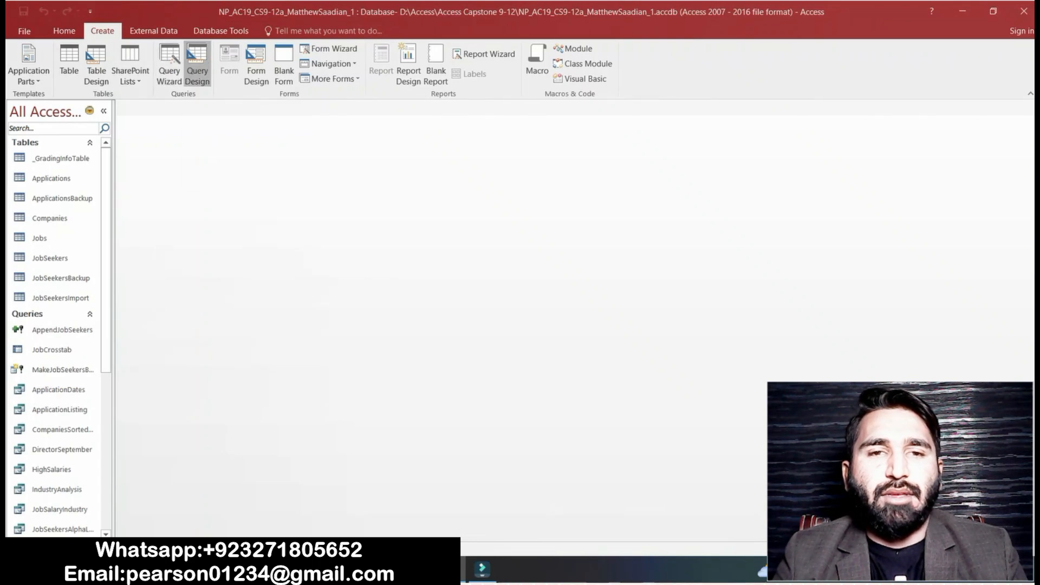
{"action": "left_click", "coordinate": [196, 64]}
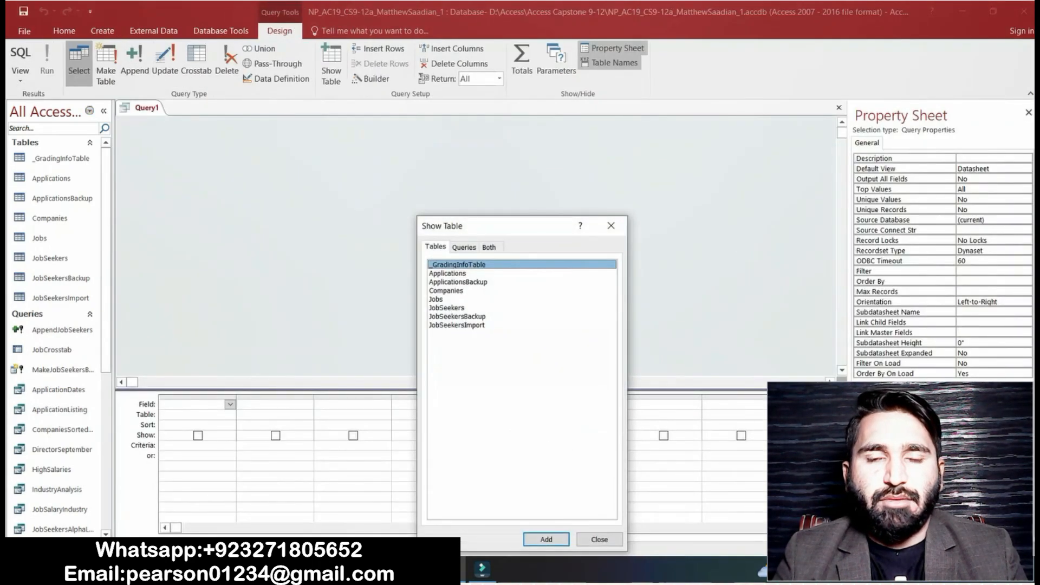
Read item a of project step 3 in Word, then add the Applications table to the query in Access and close the table selection dialog
{"action": "key", "text": "alt+Tab"}
{"action": "left_click_drag", "start_coordinate": [353, 345], "coordinate": [577, 357]}
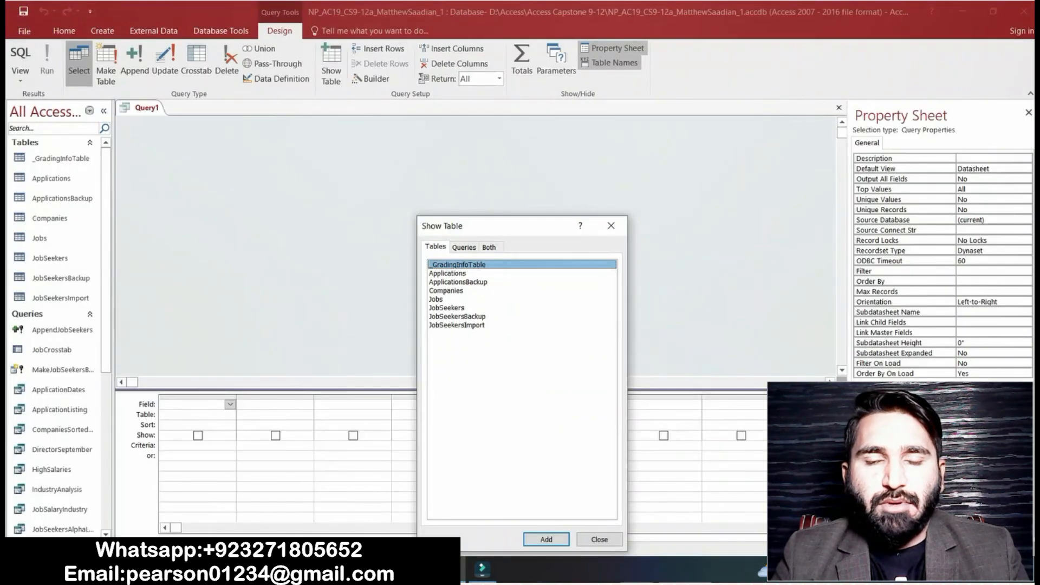
{"action": "left_click", "coordinate": [448, 273]}
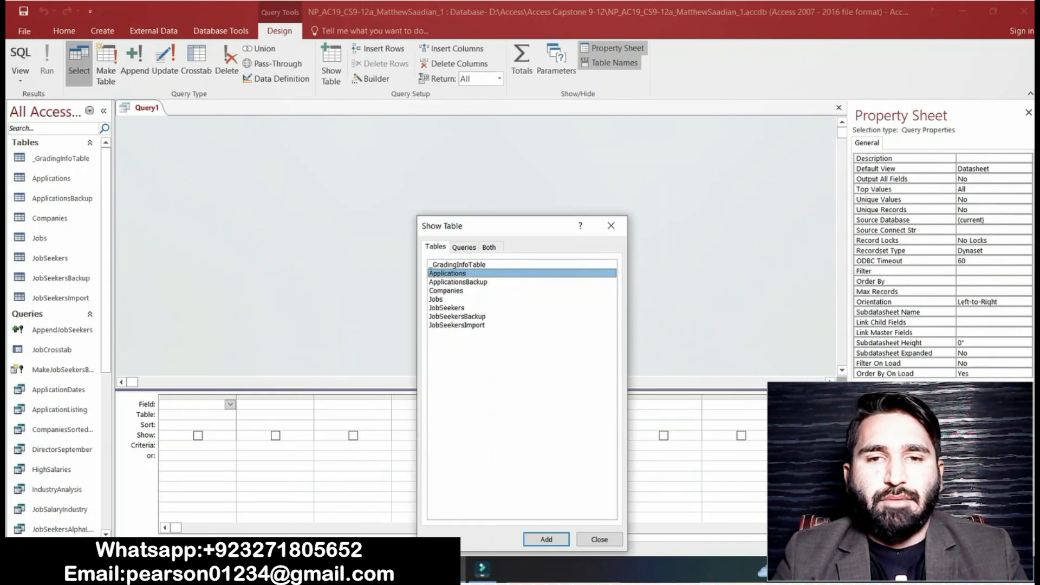
{"action": "key", "text": "Return"}
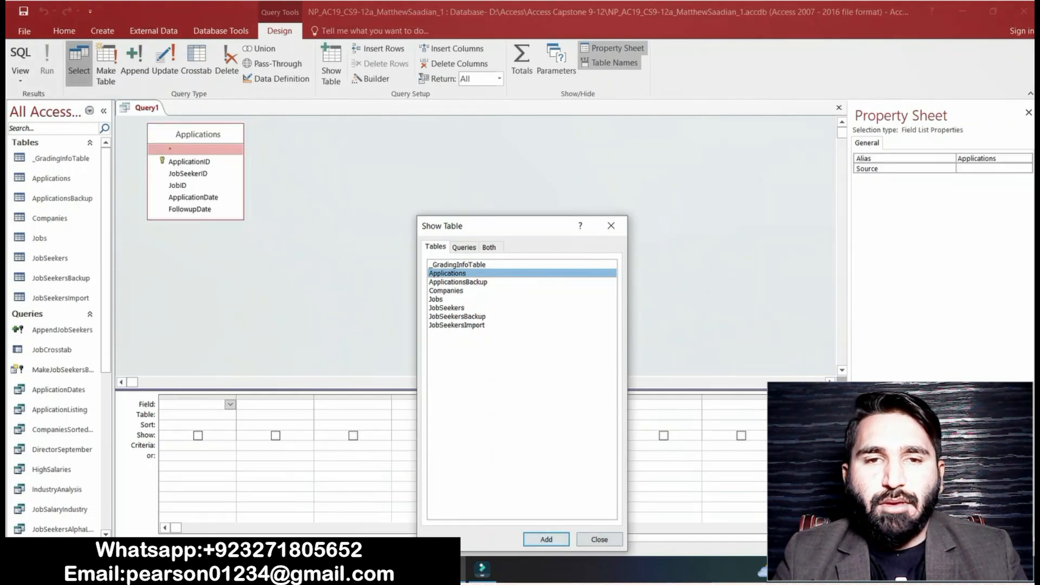
{"action": "key", "text": "Escape"}
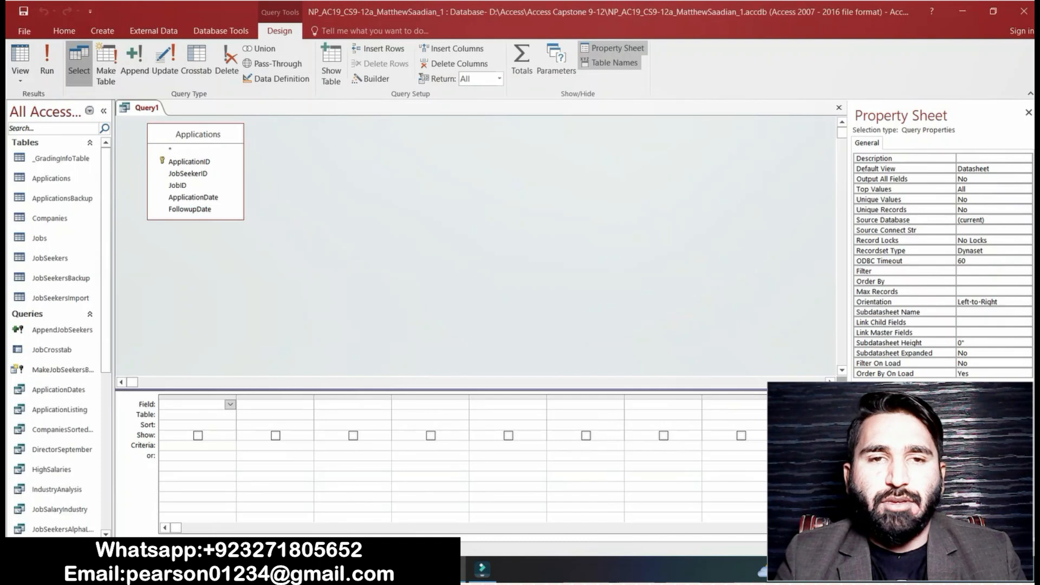
Switch to Word, read item b of project step 3, copy the date 8/1/2021, and briefly check the query in Access before returning to Word
{"action": "key", "text": "alt+Tab"}
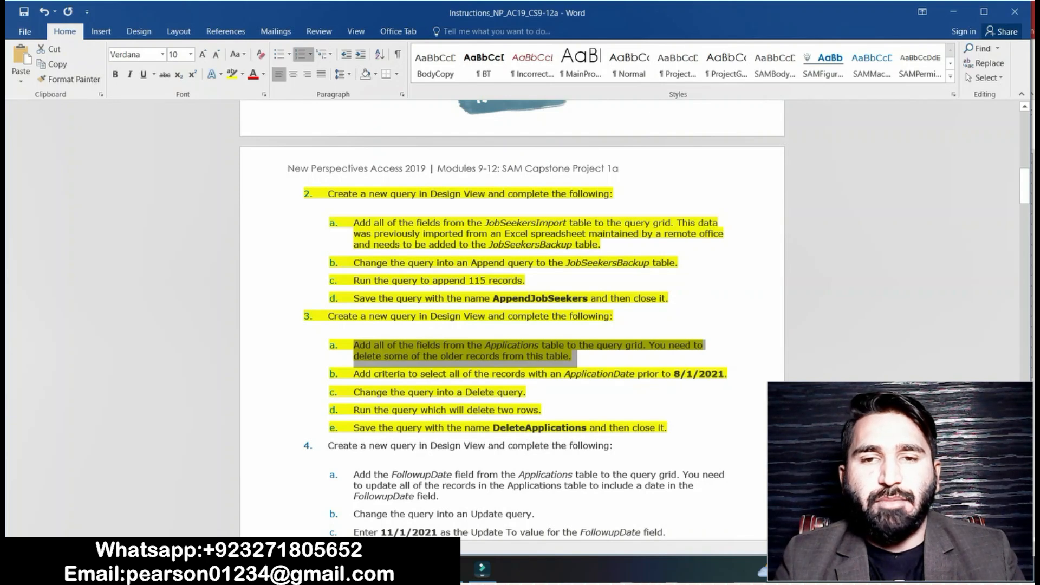
{"action": "left_click", "coordinate": [354, 374]}
{"action": "mouse_move", "coordinate": [354, 373]}
{"action": "left_mouse_down"}
{"action": "mouse_move", "coordinate": [446, 373]}
{"action": "mouse_move", "coordinate": [523, 356]}
{"action": "mouse_move", "coordinate": [354, 374]}
{"action": "left_mouse_up"}
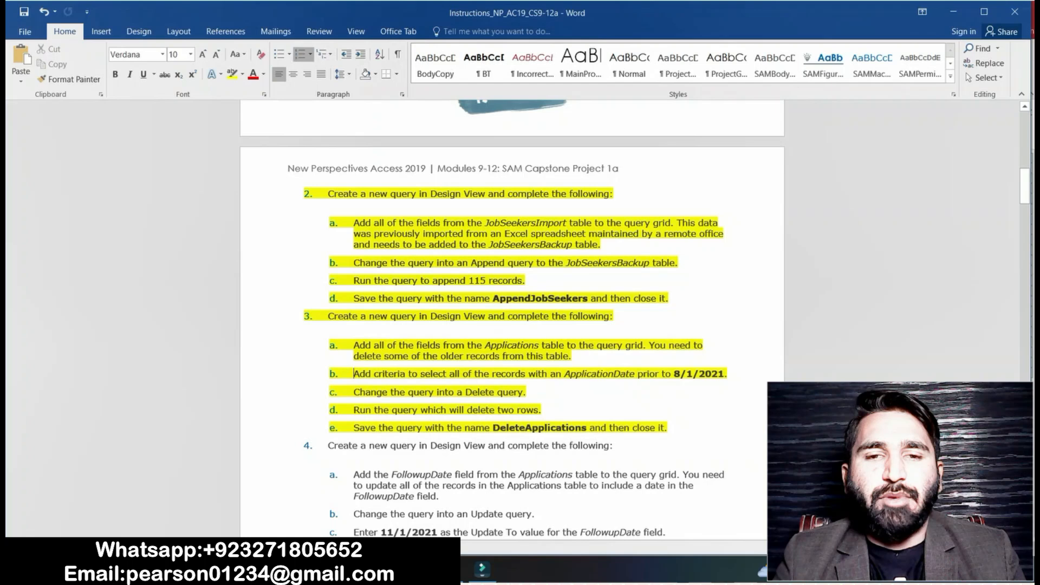
{"action": "triple_click", "coordinate": [354, 374]}
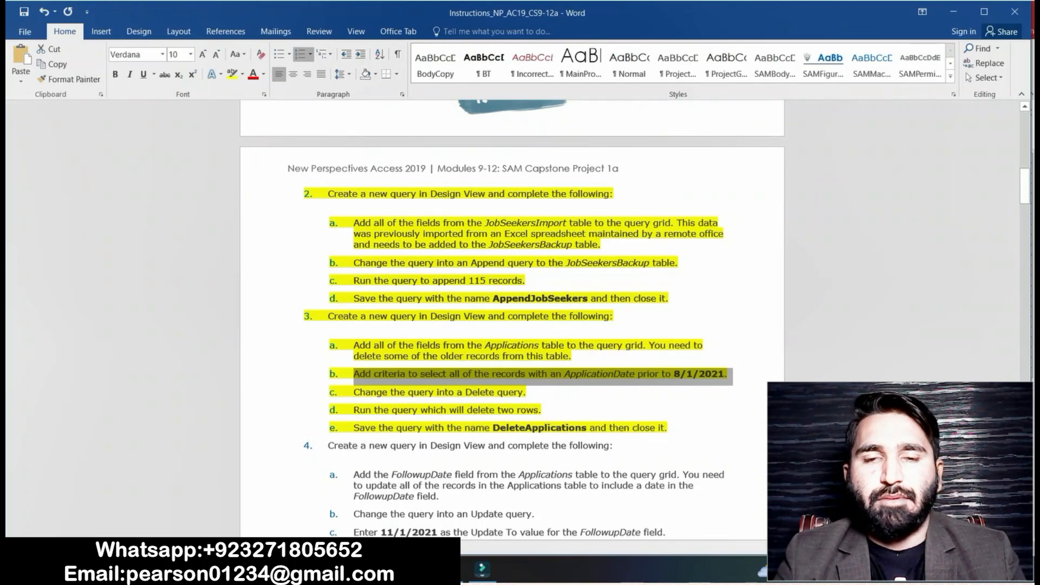
{"action": "left_click", "coordinate": [674, 374]}
{"action": "left_click_drag", "start_coordinate": [674, 374], "coordinate": [723, 374]}
{"action": "key", "text": "ctrl+c"}
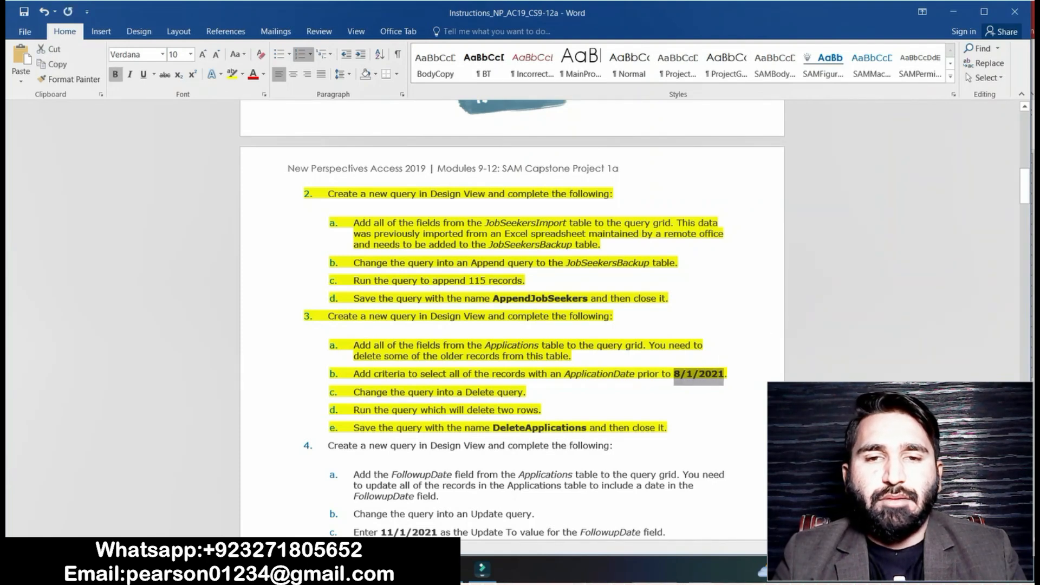
{"action": "left_click", "coordinate": [449, 571]}
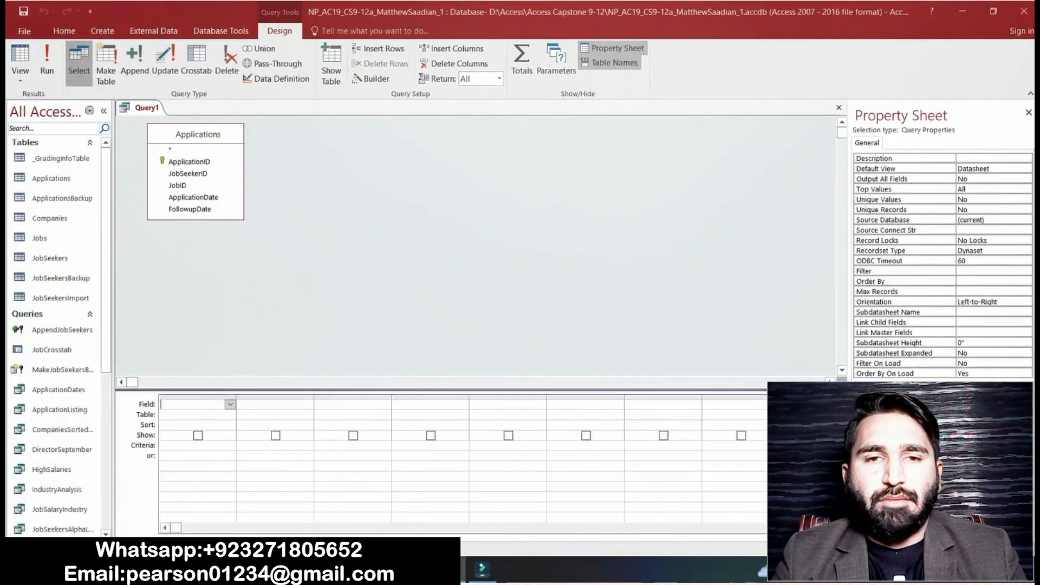
{"action": "key", "text": "alt+Tab"}
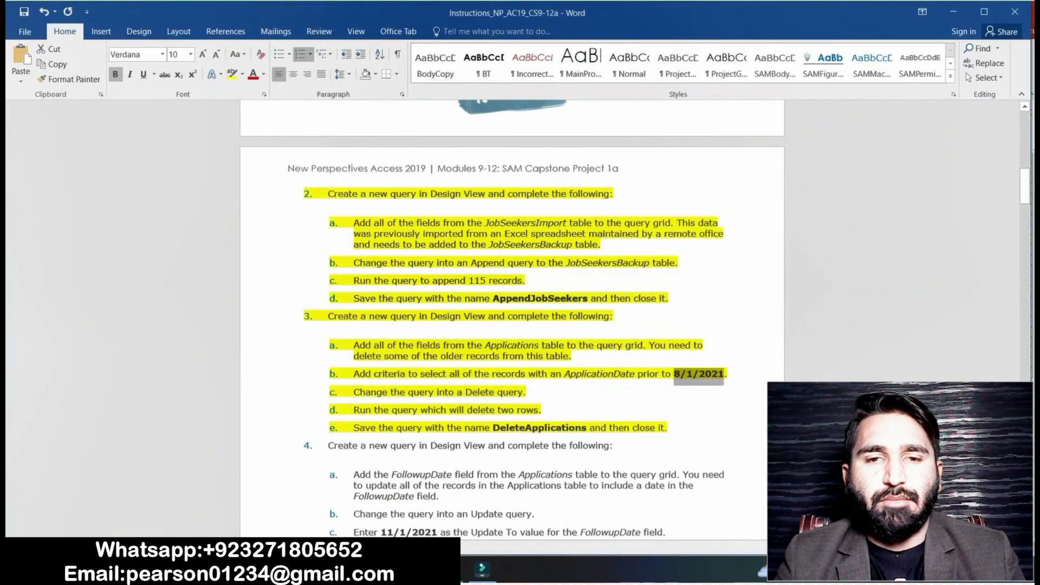
Switch to Access and add the ApplicationID, JobSeekerID, JobID, ApplicationDate and FollowupDate fields of the Applications table to the query grid
{"action": "key", "text": "alt+Tab"}
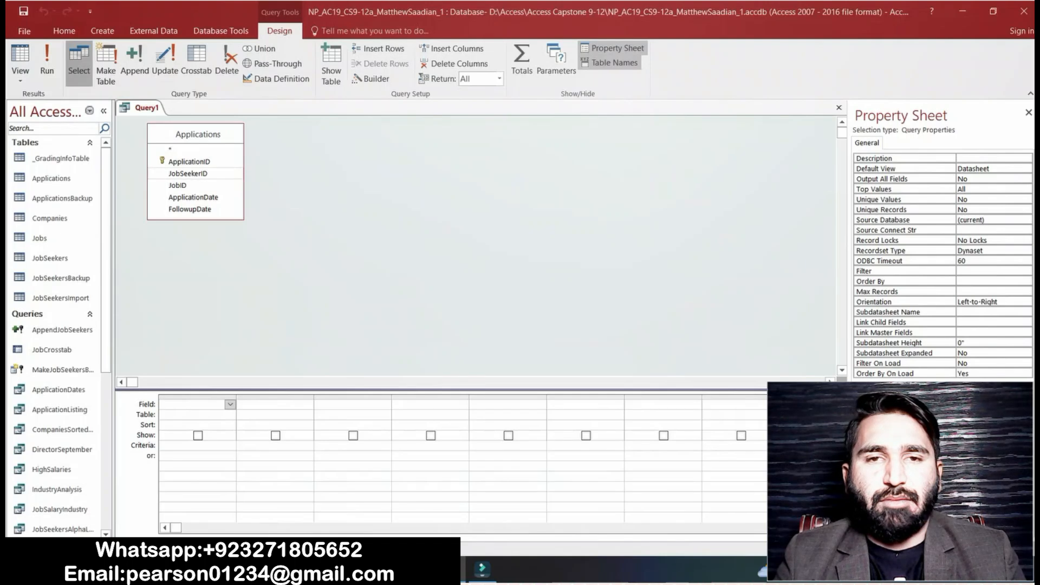
{"action": "double_click", "coordinate": [189, 161]}
{"action": "double_click", "coordinate": [188, 173]}
{"action": "double_click", "coordinate": [178, 185]}
{"action": "double_click", "coordinate": [193, 197]}
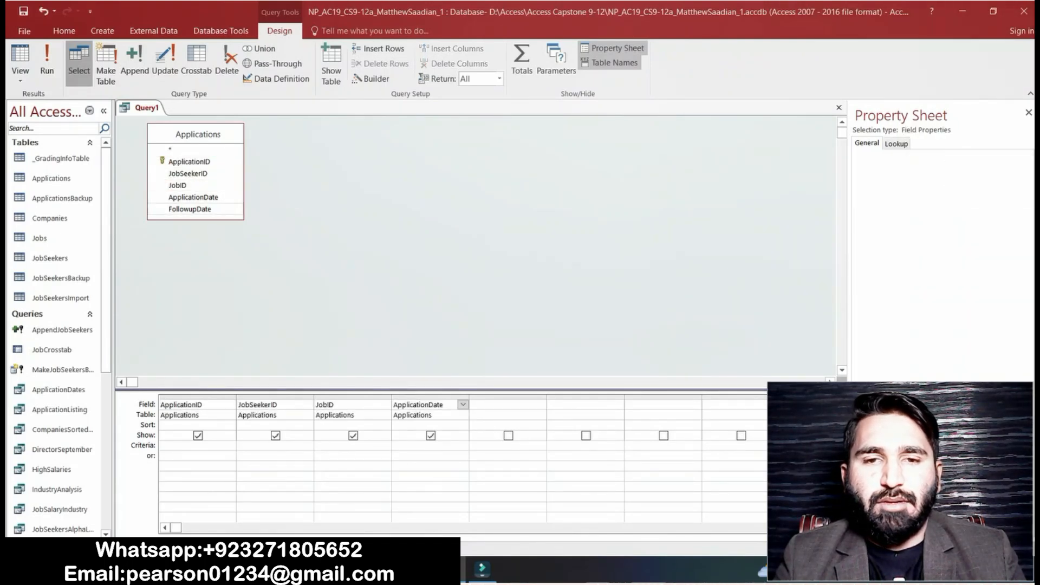
{"action": "double_click", "coordinate": [190, 209]}
Enter the copied date 8/1/2021 as the criteria for the ApplicationDate field
{"action": "left_click", "coordinate": [422, 446]}
{"action": "key", "text": "ctrl+v"}
{"action": "key", "text": "Return"}
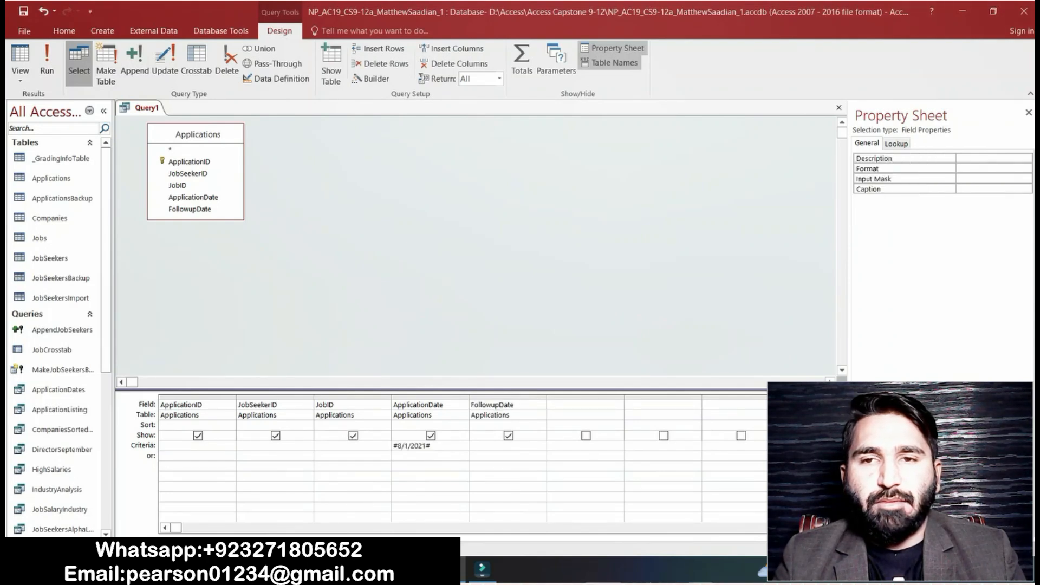
Read item c of project step 3 in Word, then change the query into a Delete query in Access
{"action": "key", "text": "alt+Tab"}
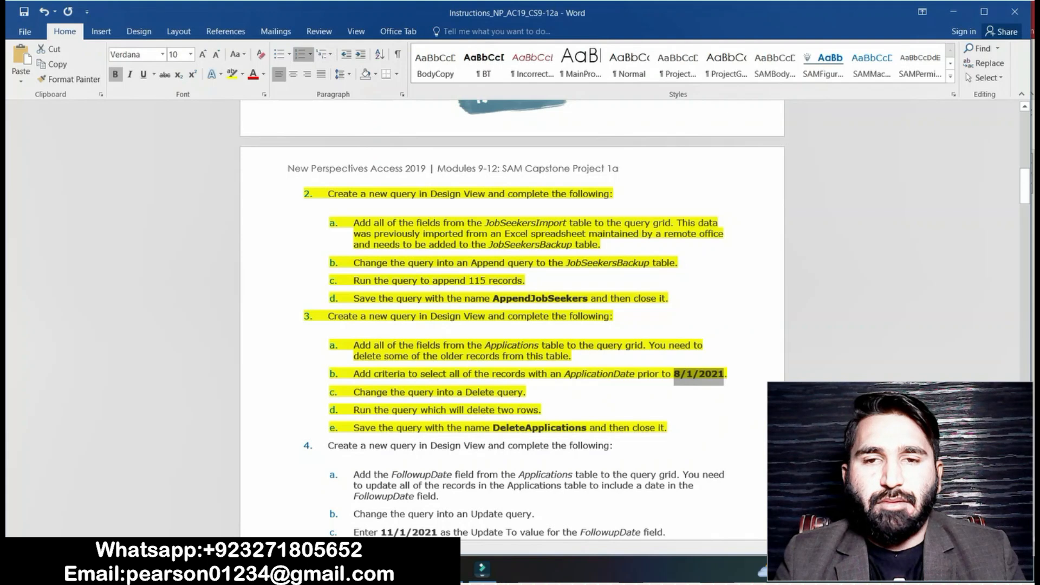
{"action": "left_click_drag", "start_coordinate": [353, 392], "coordinate": [531, 391]}
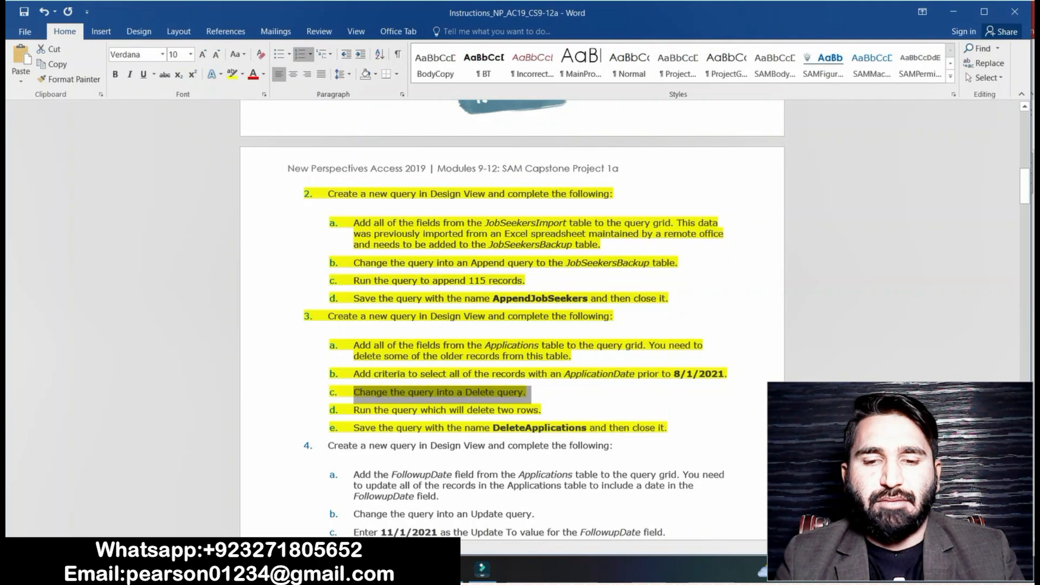
{"action": "key", "text": "alt+Tab"}
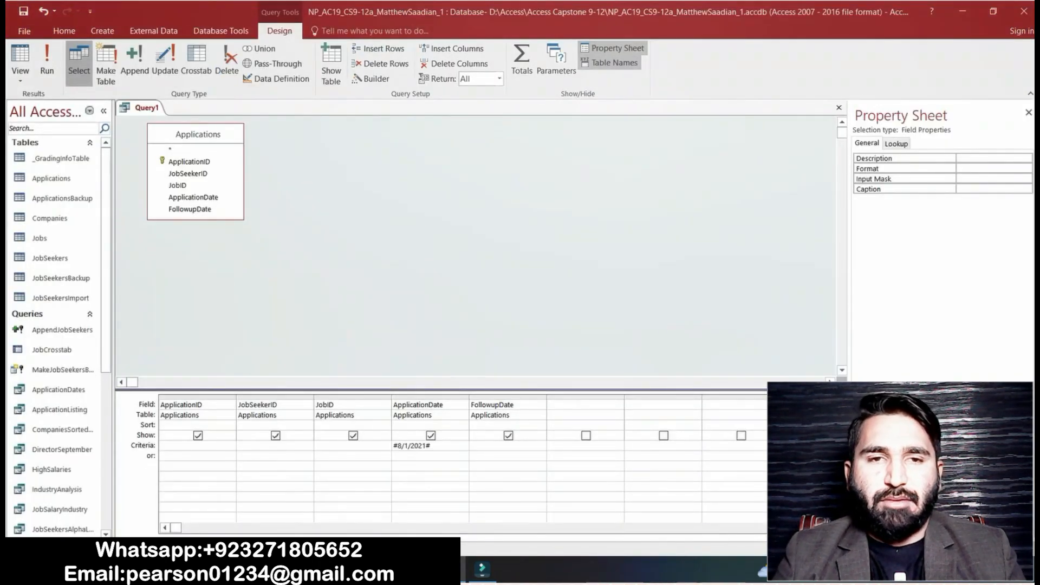
{"action": "left_click", "coordinate": [226, 62]}
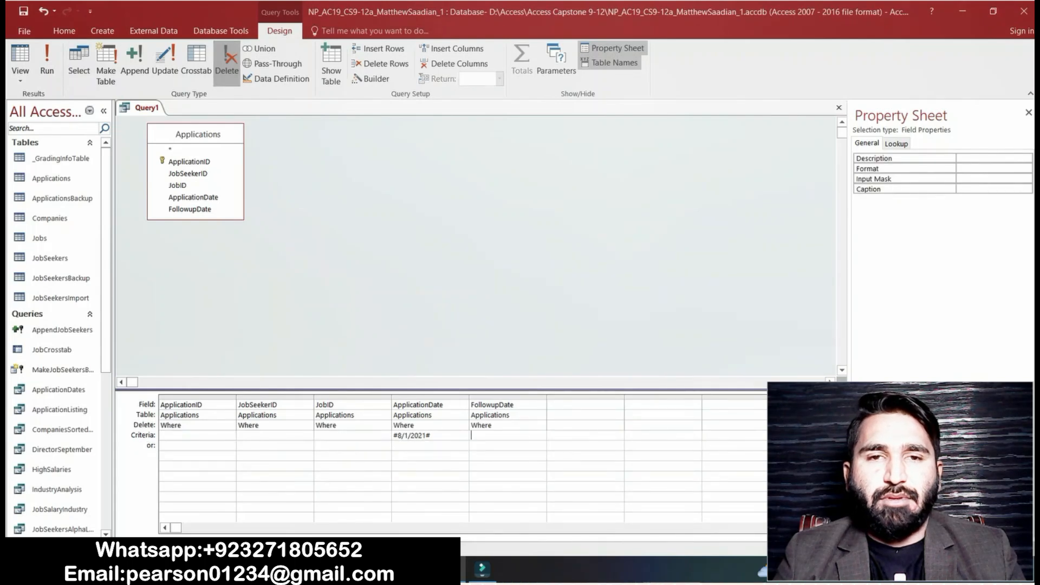
Read item d of project step 3 in Word, then run the Delete query in Access and accept the record deletion
{"action": "key", "text": "alt+Tab"}
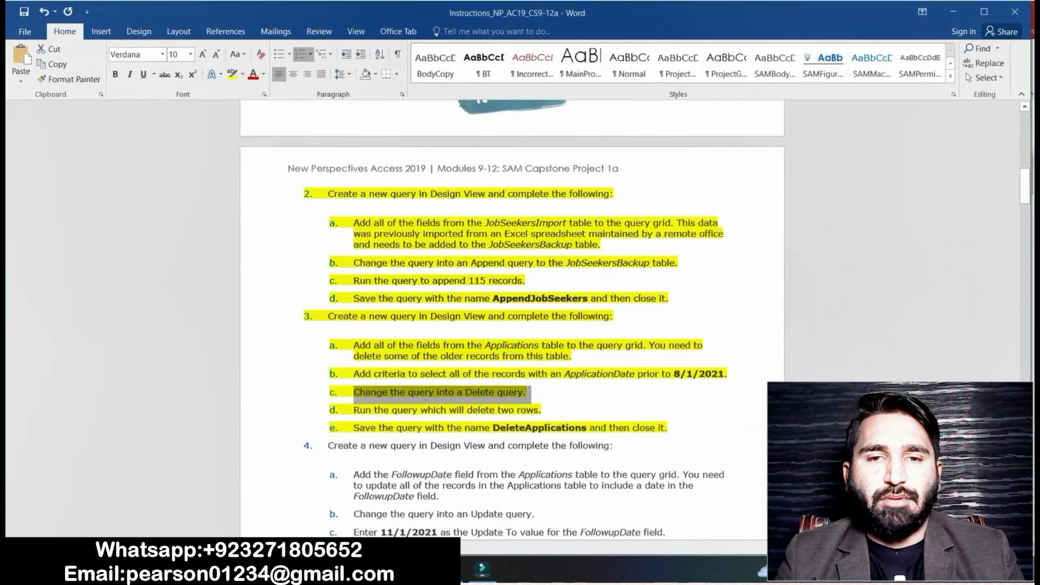
{"action": "left_click_drag", "start_coordinate": [353, 410], "coordinate": [545, 411]}
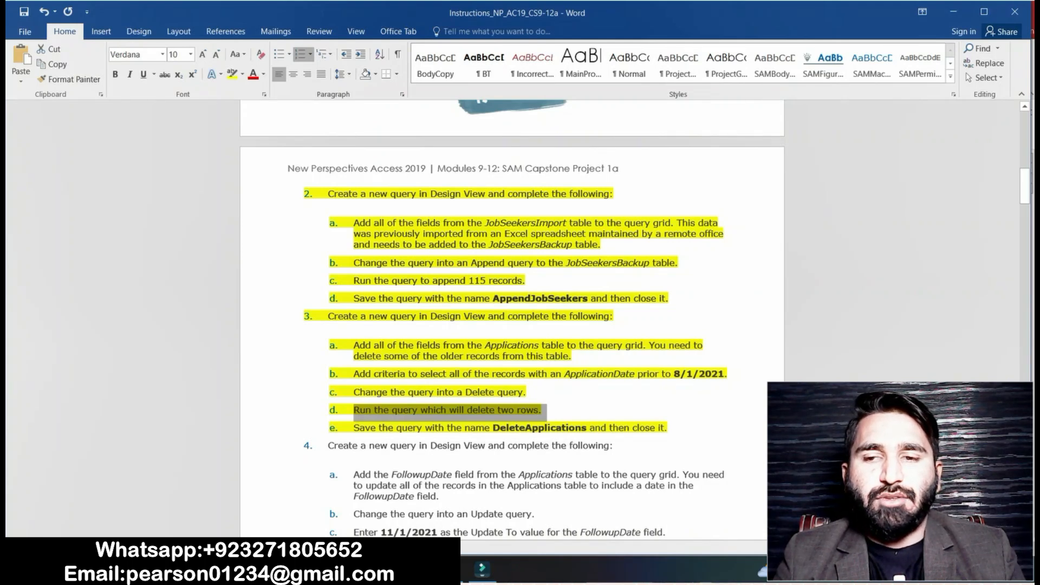
{"action": "mouse_move", "coordinate": [448, 570]}
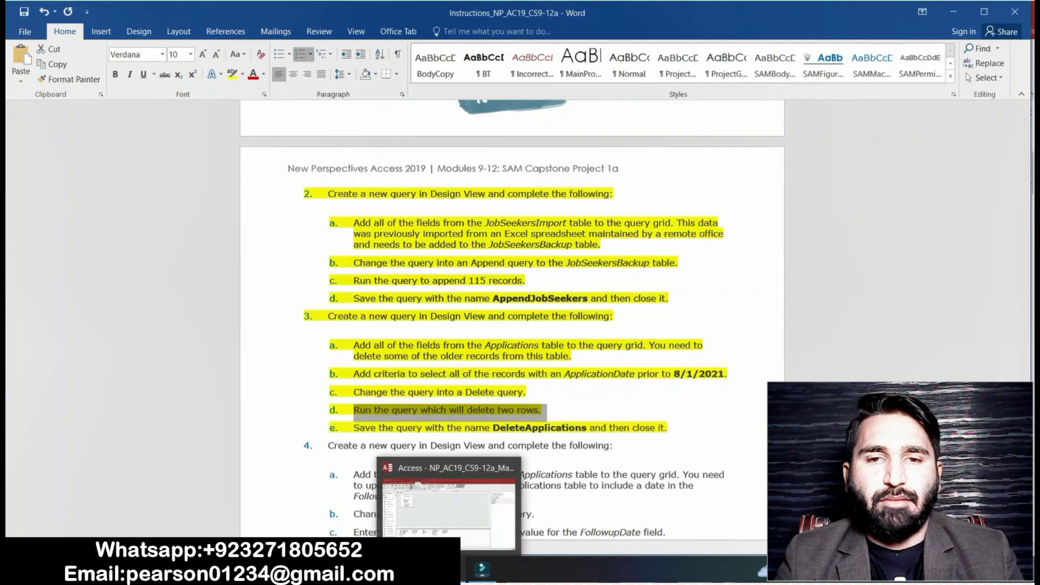
{"action": "left_click", "coordinate": [448, 507]}
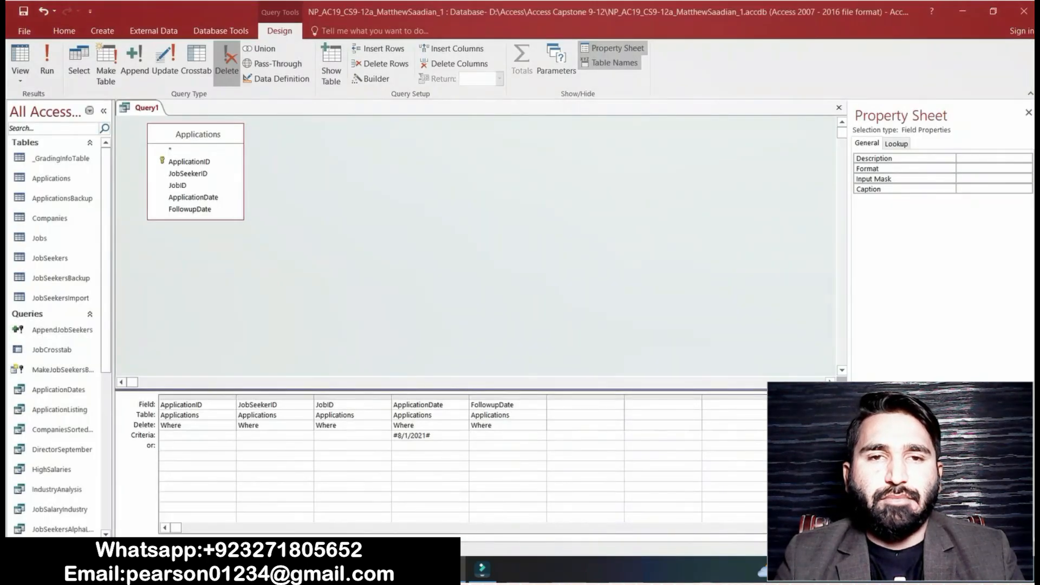
{"action": "left_click", "coordinate": [47, 58]}
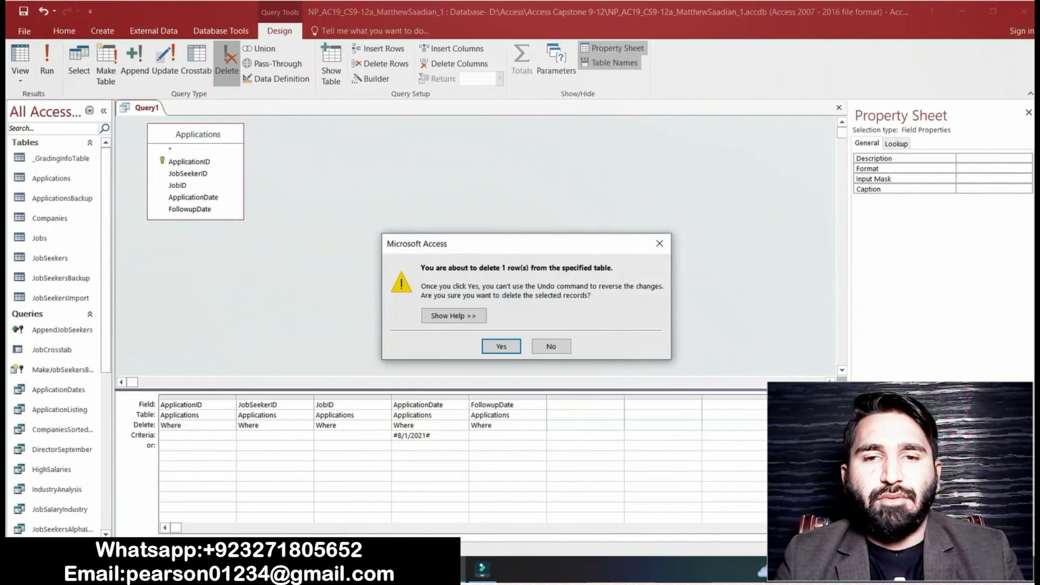
{"action": "key", "text": "Return"}
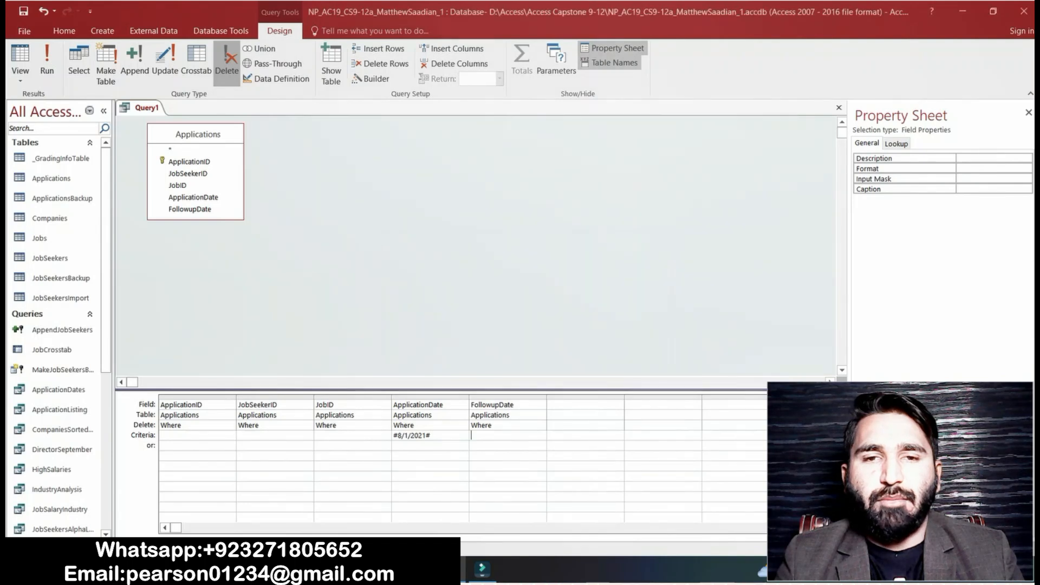
Switch to Word, read item e of project step 3 and copy the query name DeleteApplications
{"action": "key", "text": "alt+Tab"}
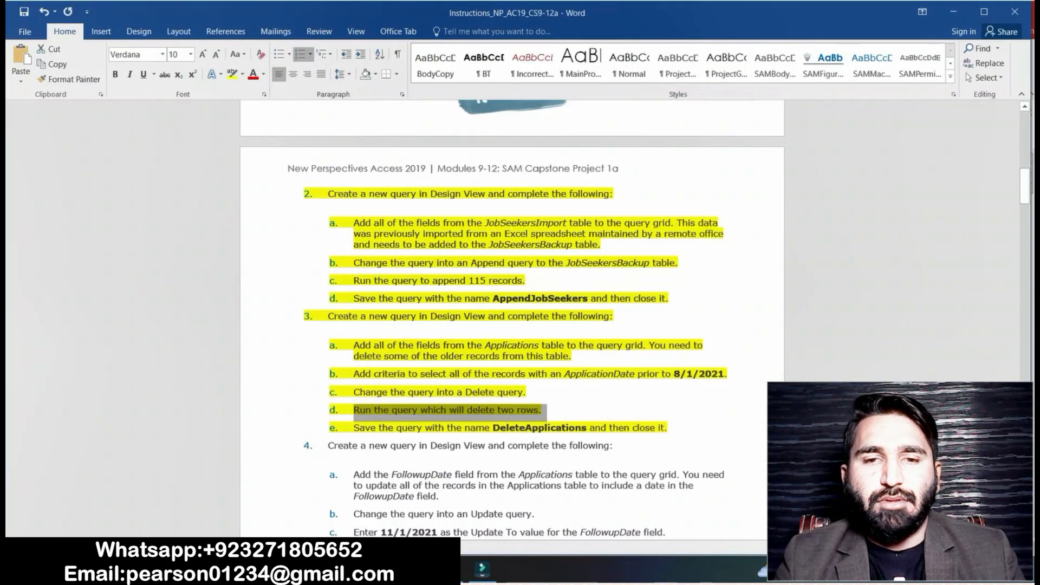
{"action": "left_click_drag", "start_coordinate": [353, 427], "coordinate": [671, 428]}
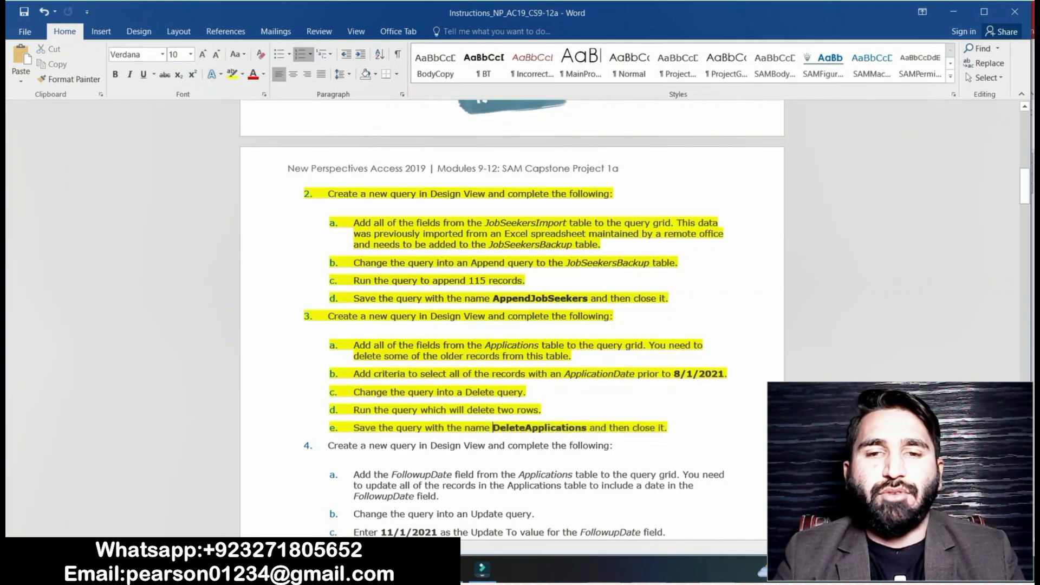
{"action": "left_click_drag", "start_coordinate": [492, 428], "coordinate": [586, 428]}
{"action": "key", "text": "ctrl+c"}
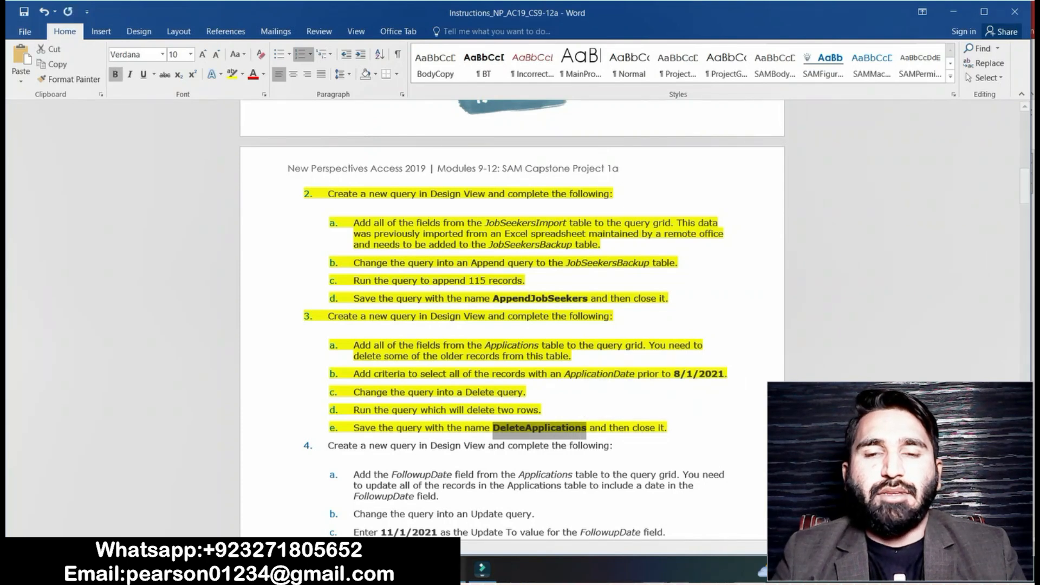
Switch to Access, save the query as DeleteApplications and close it
{"action": "key", "text": "alt+Tab"}
{"action": "right_click", "coordinate": [141, 107]}
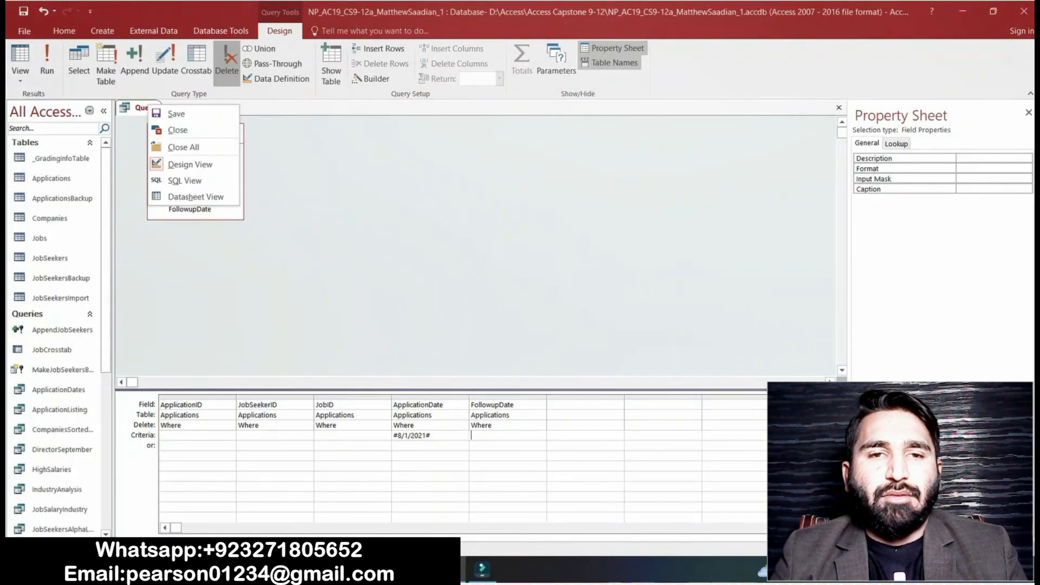
{"action": "left_click", "coordinate": [163, 113]}
{"action": "key", "text": "ctrl+v"}
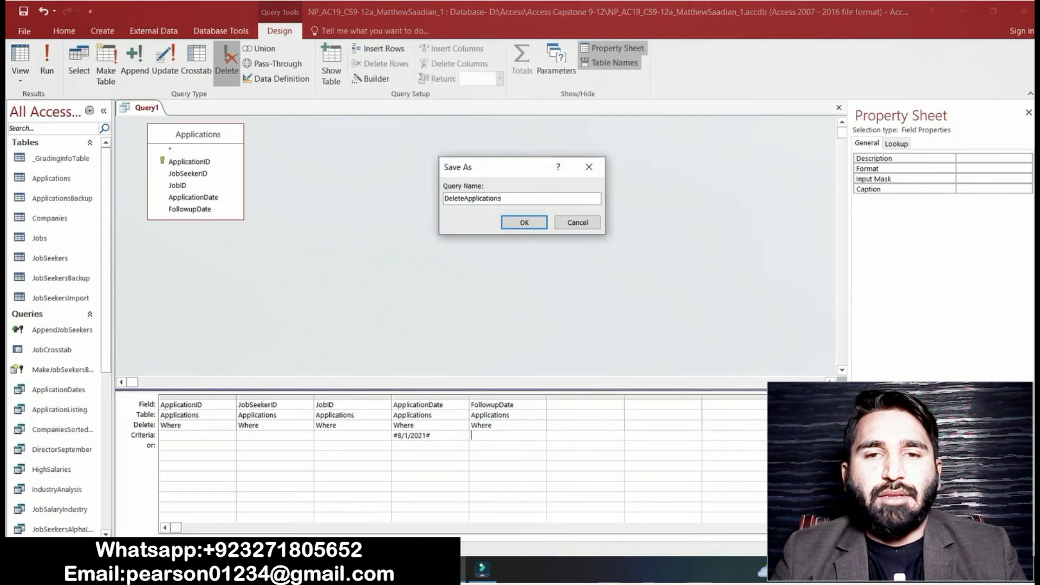
{"action": "key", "text": "Return"}
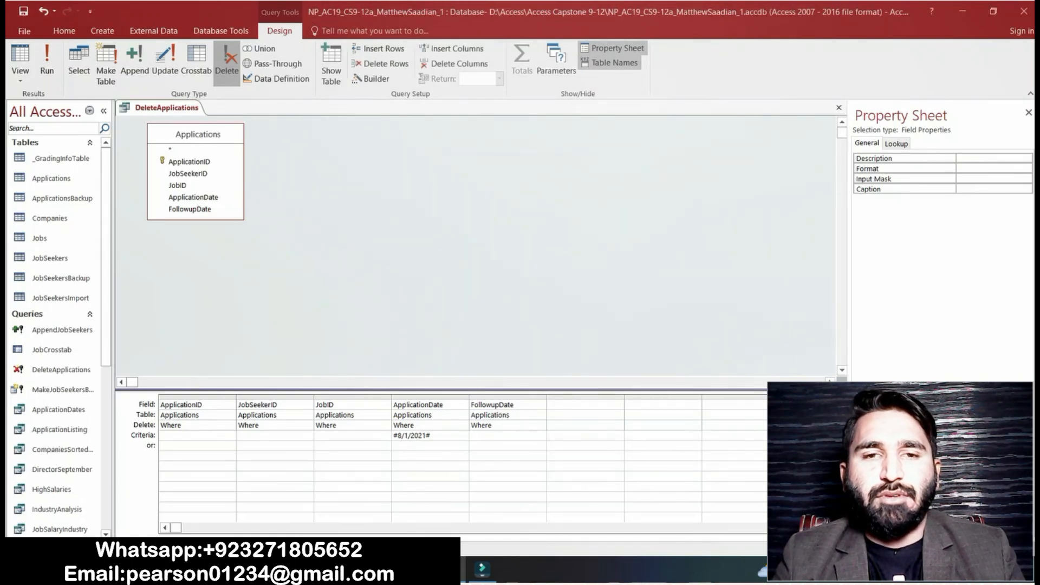
{"action": "right_click", "coordinate": [180, 107]}
{"action": "left_click", "coordinate": [202, 130]}
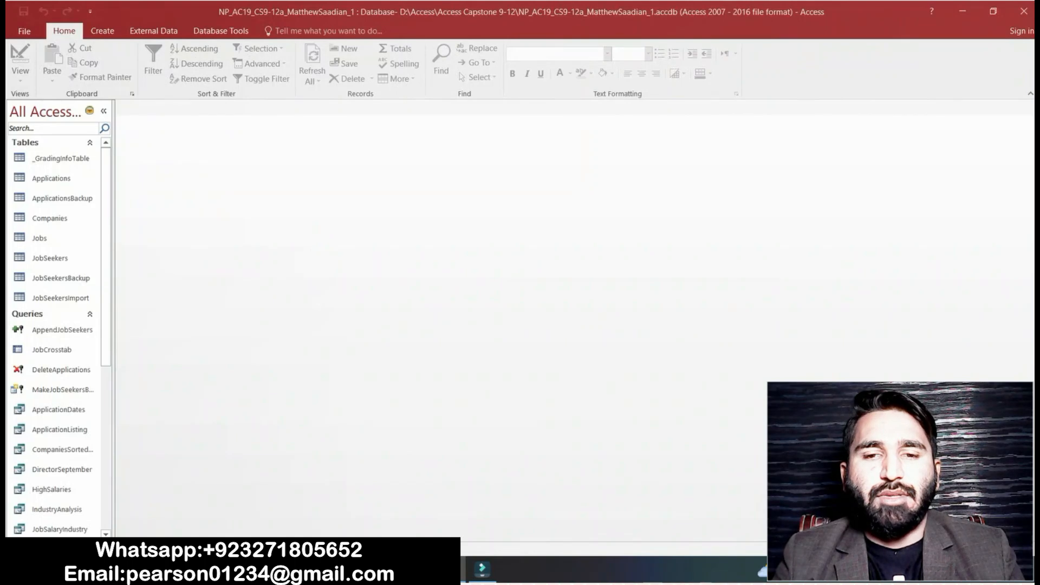
Switch to Word, highlight all of project step 4 in yellow and read its opening instruction
{"action": "key", "text": "alt+Tab"}
{"action": "left_click", "coordinate": [541, 409]}
{"action": "left_click_drag", "start_coordinate": [1025, 186], "coordinate": [1025, 210]}
{"action": "left_click_drag", "start_coordinate": [328, 167], "coordinate": [678, 289]}
{"action": "left_click_drag", "start_coordinate": [328, 167], "coordinate": [613, 166]}
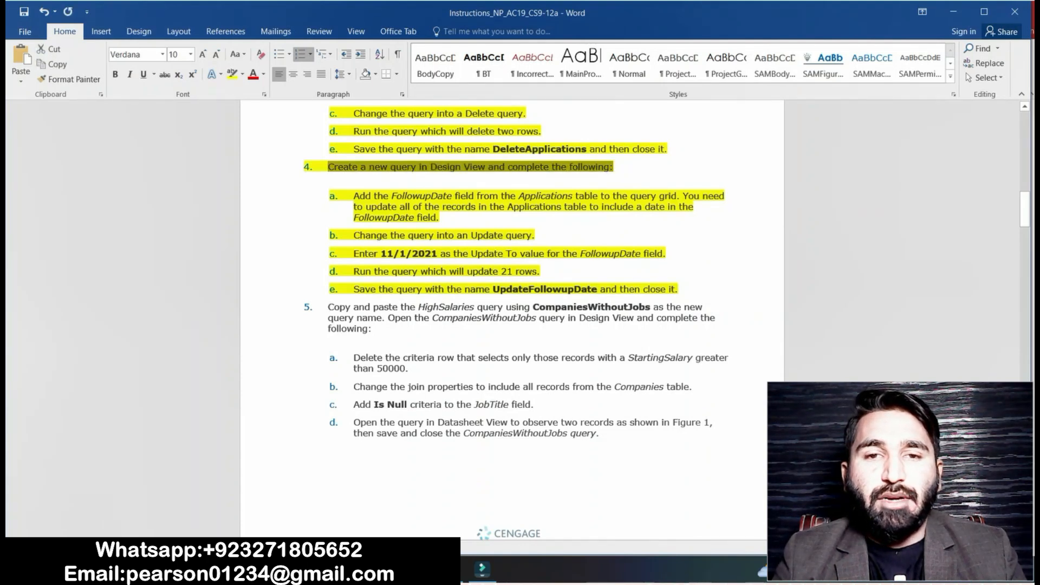
Switch to Access and start another new query in Design View for project step 4
{"action": "key", "text": "alt+Tab"}
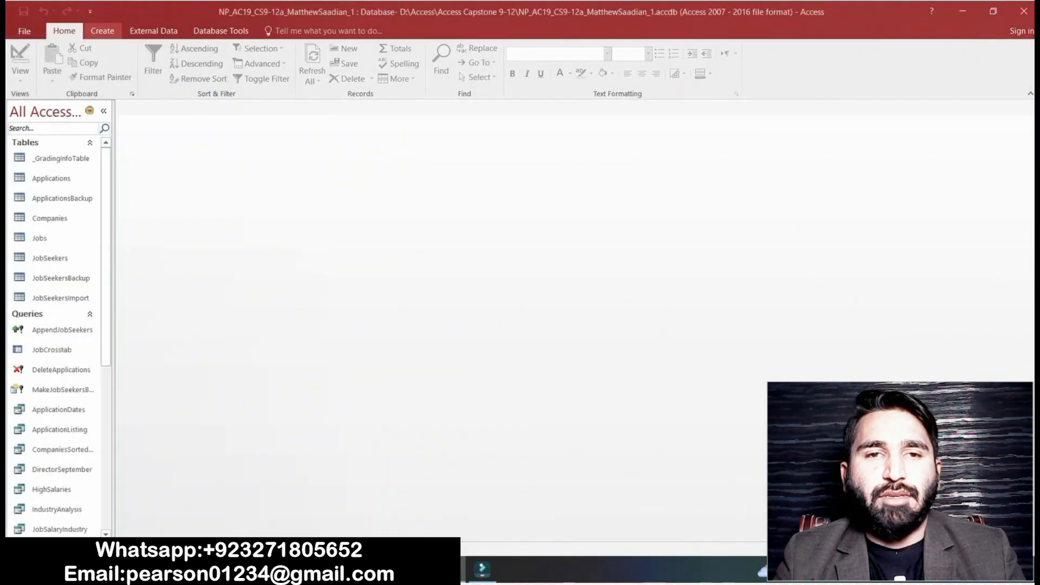
{"action": "left_click", "coordinate": [102, 31]}
{"action": "left_click", "coordinate": [174, 60]}
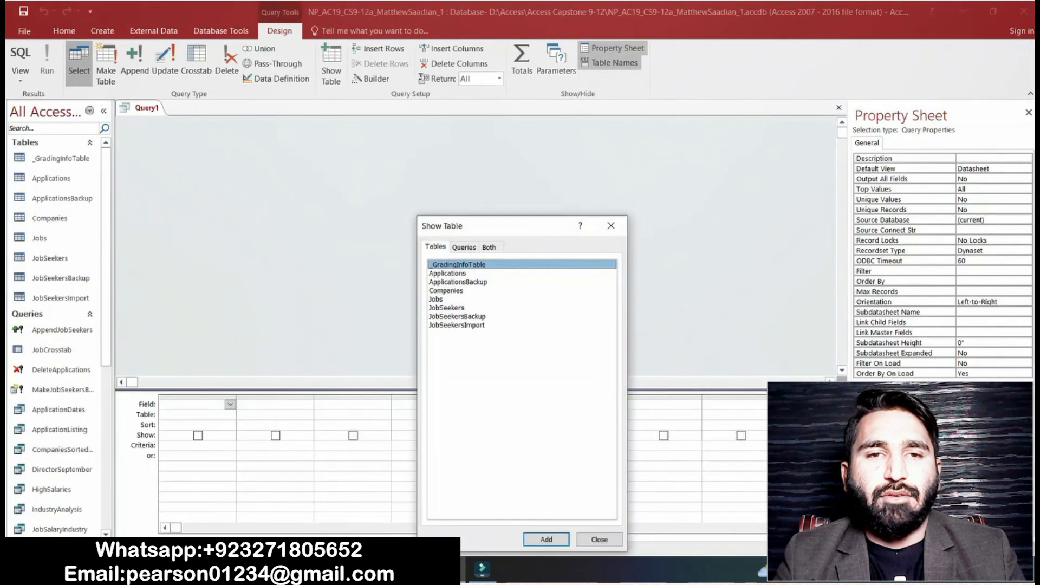
Read item a of project step 4 in Word, then add the Applications table to the query in Access
{"action": "key", "text": "alt+Tab"}
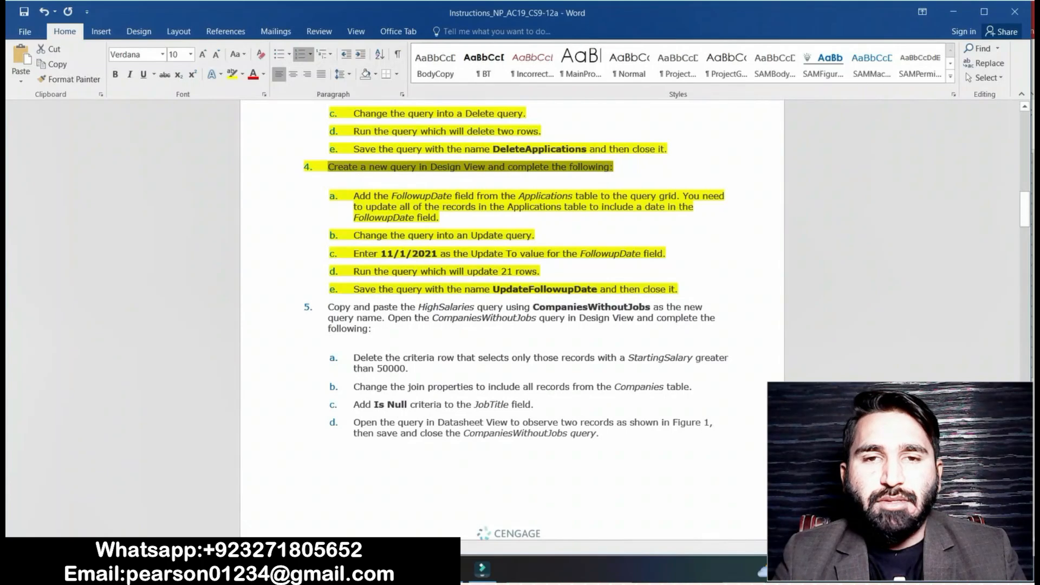
{"action": "left_click_drag", "start_coordinate": [354, 196], "coordinate": [446, 219]}
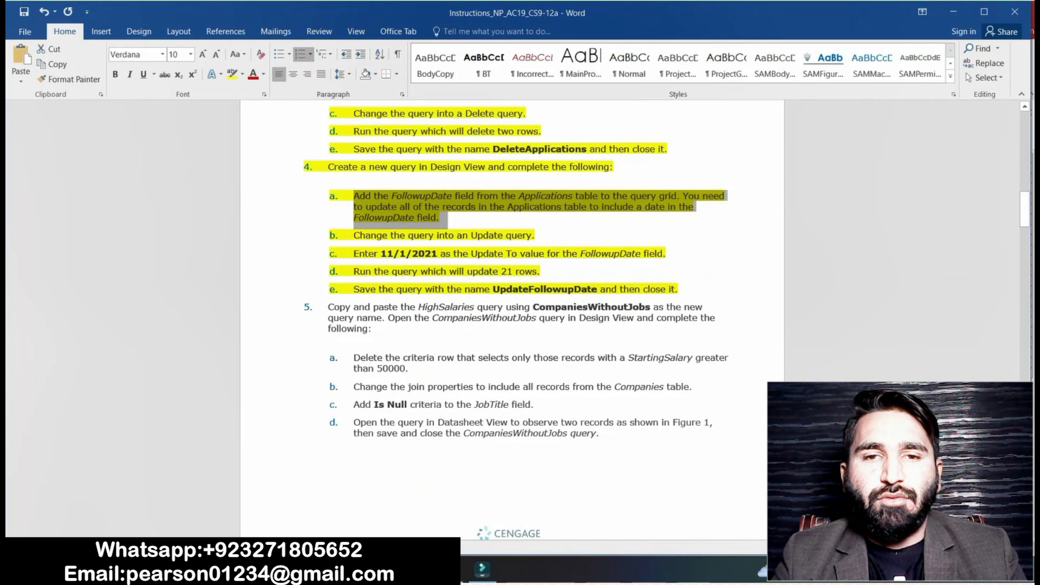
{"action": "key", "text": "alt+Tab"}
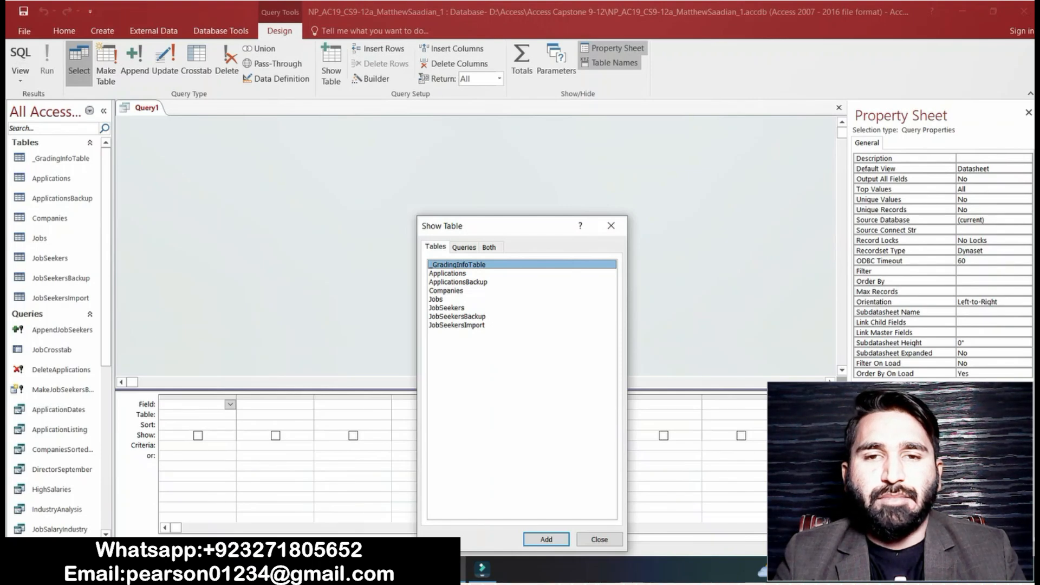
{"action": "left_click", "coordinate": [447, 273]}
{"action": "left_click", "coordinate": [546, 539]}
Recheck item a in Word, then add the Applications table a second time in Access and close the table selection dialog
{"action": "key", "text": "alt+Tab"}
{"action": "triple_click", "coordinate": [488, 206]}
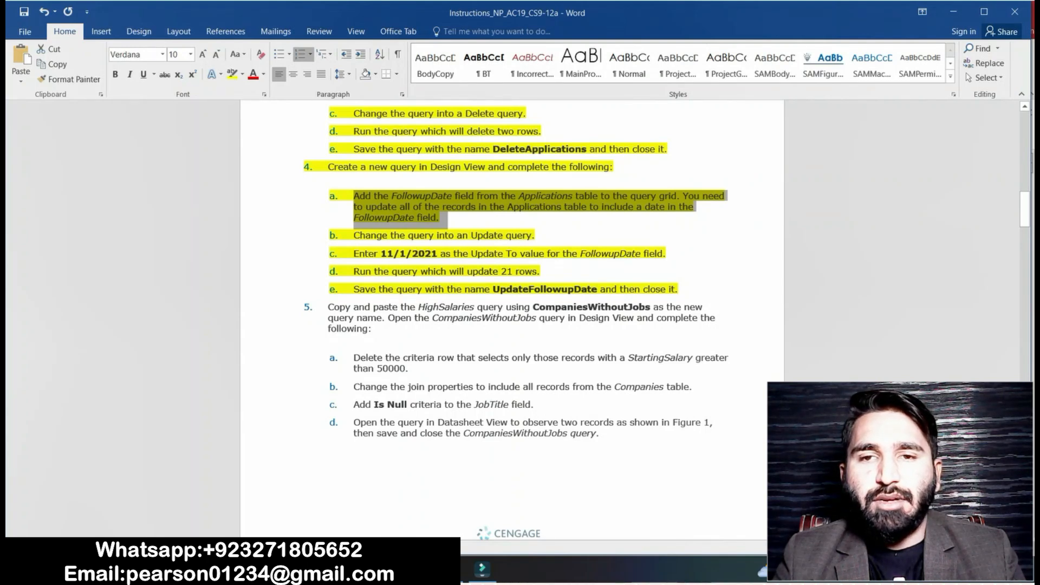
{"action": "mouse_move", "coordinate": [450, 569]}
{"action": "left_click", "coordinate": [450, 504]}
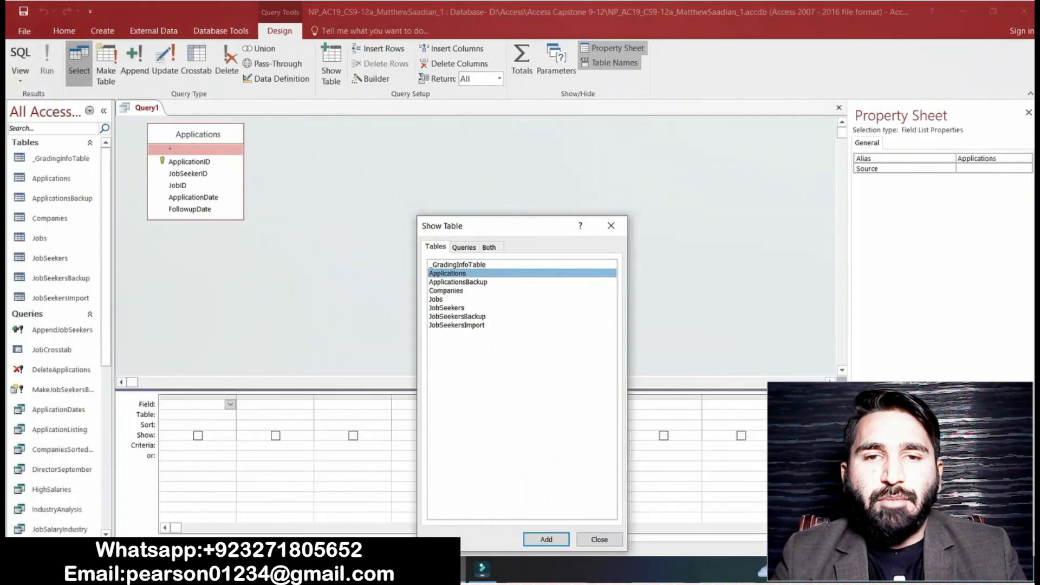
{"action": "left_click", "coordinate": [546, 539]}
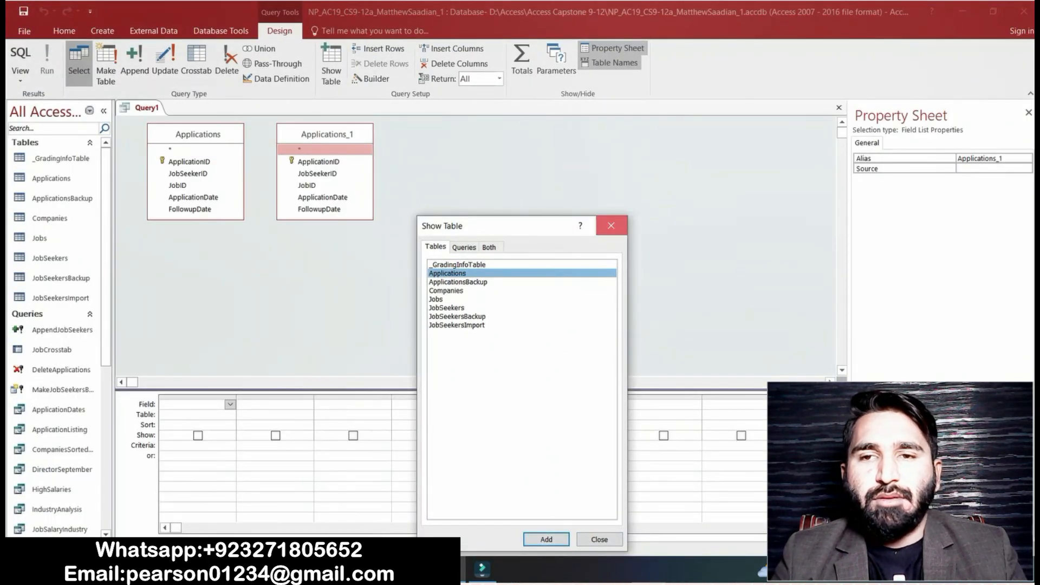
{"action": "left_click", "coordinate": [611, 225]}
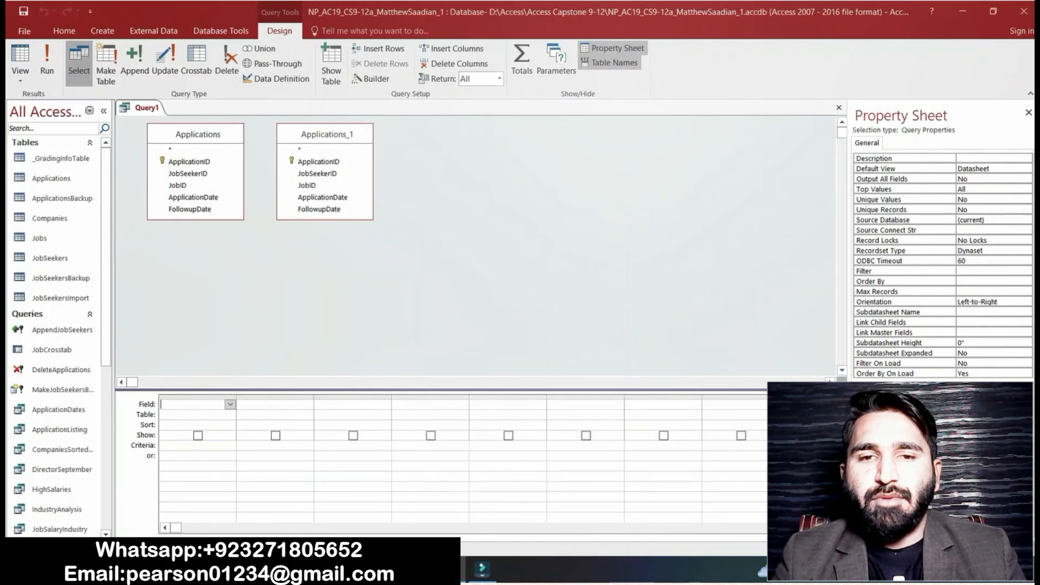
Remove the duplicate Applications_1 table from the query and add the FollowupDate field of the Applications table to the grid
{"action": "left_click", "coordinate": [299, 149]}
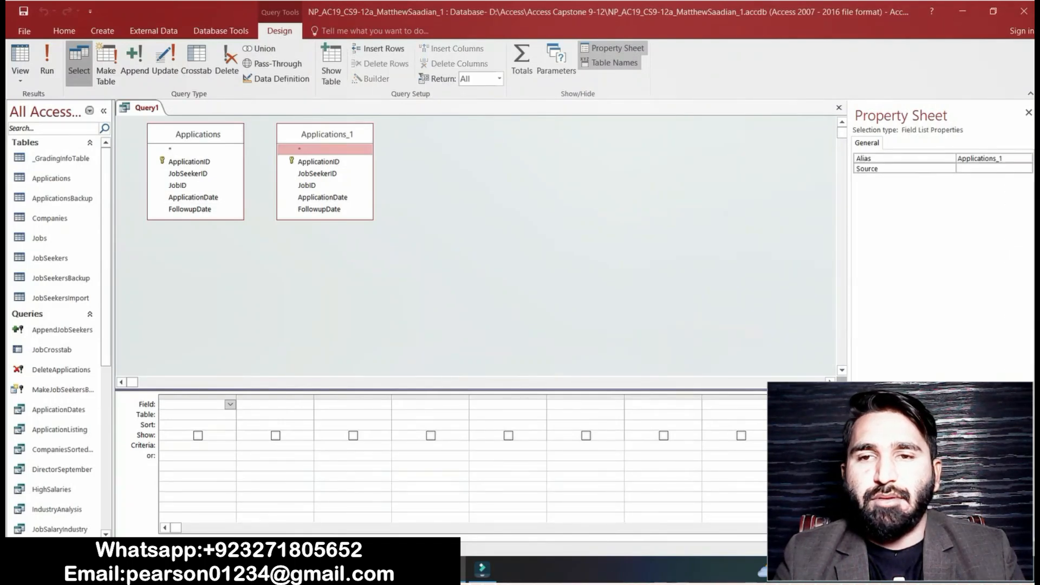
{"action": "key", "text": "Delete"}
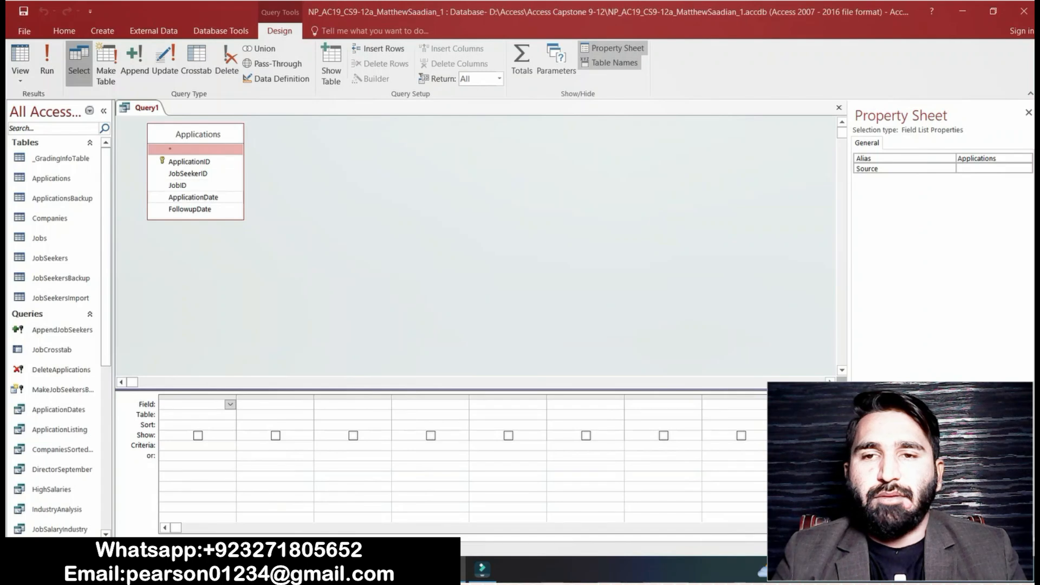
{"action": "double_click", "coordinate": [190, 209]}
Read item b of project step 4 in Word, then change the query in Access into an Update query
{"action": "key", "text": "alt+Tab"}
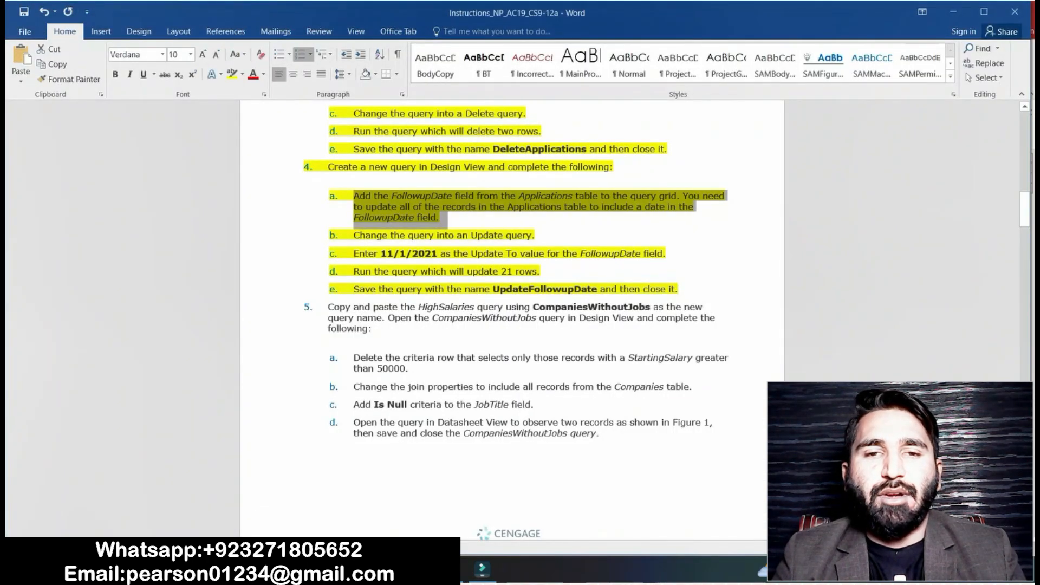
{"action": "left_click", "coordinate": [447, 271]}
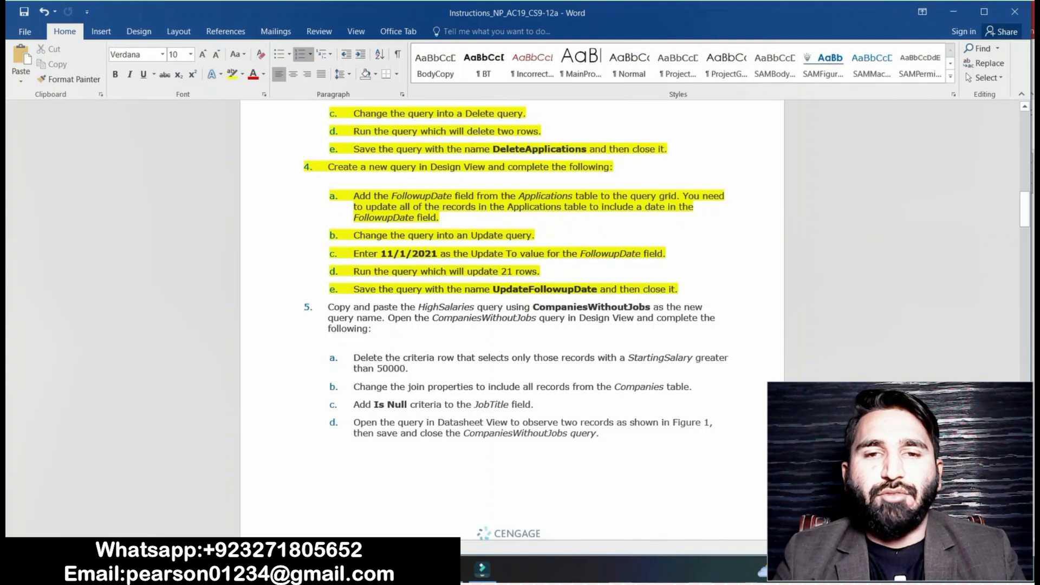
{"action": "left_click_drag", "start_coordinate": [353, 235], "coordinate": [540, 235]}
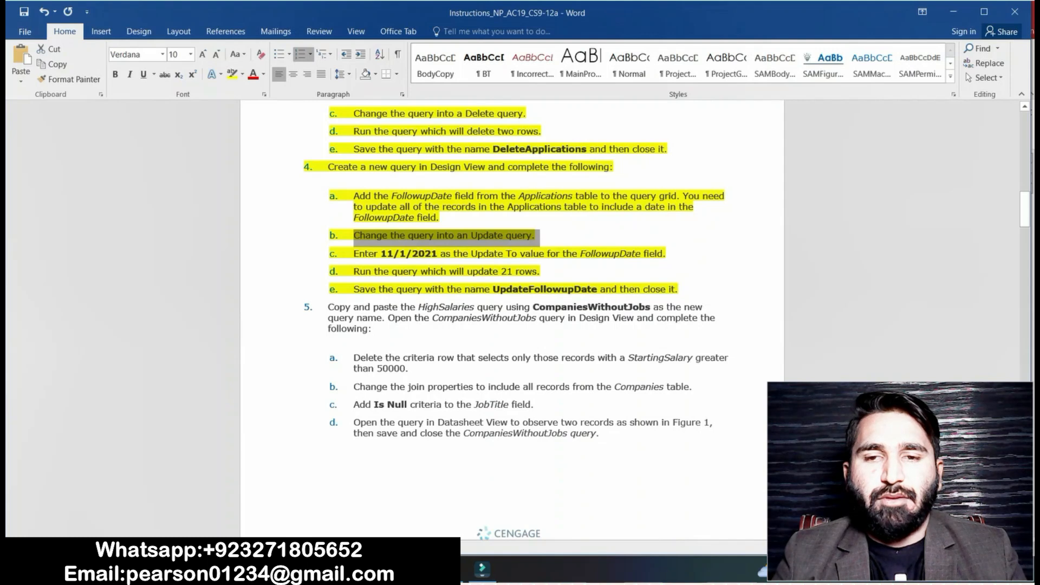
{"action": "key", "text": "alt+Tab"}
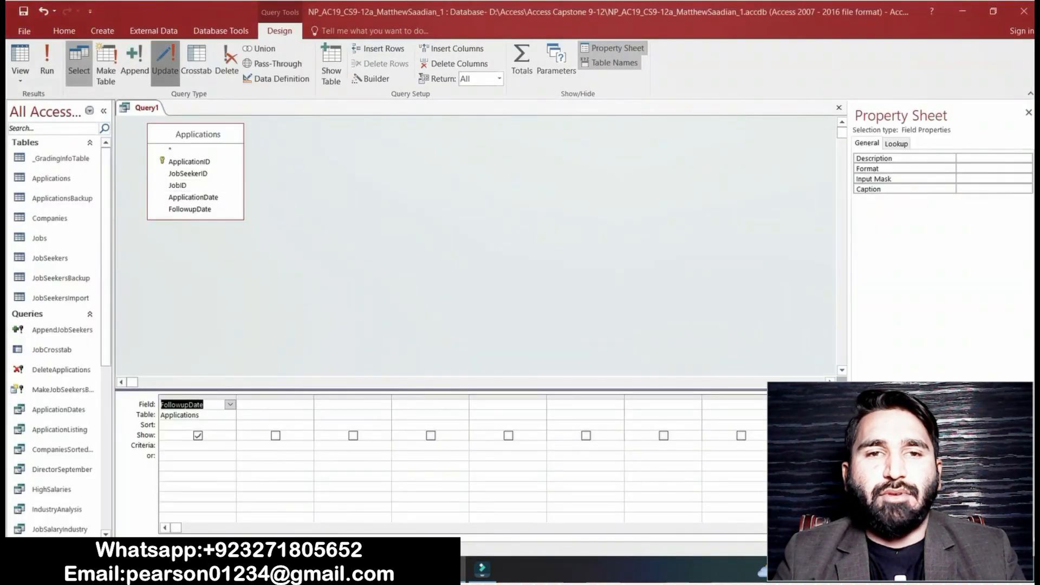
{"action": "left_click", "coordinate": [165, 62]}
Copy the date 11/1/2021 from item c in Word and enter it in Access as the Update To value for FollowupDate
{"action": "key", "text": "alt+Tab"}
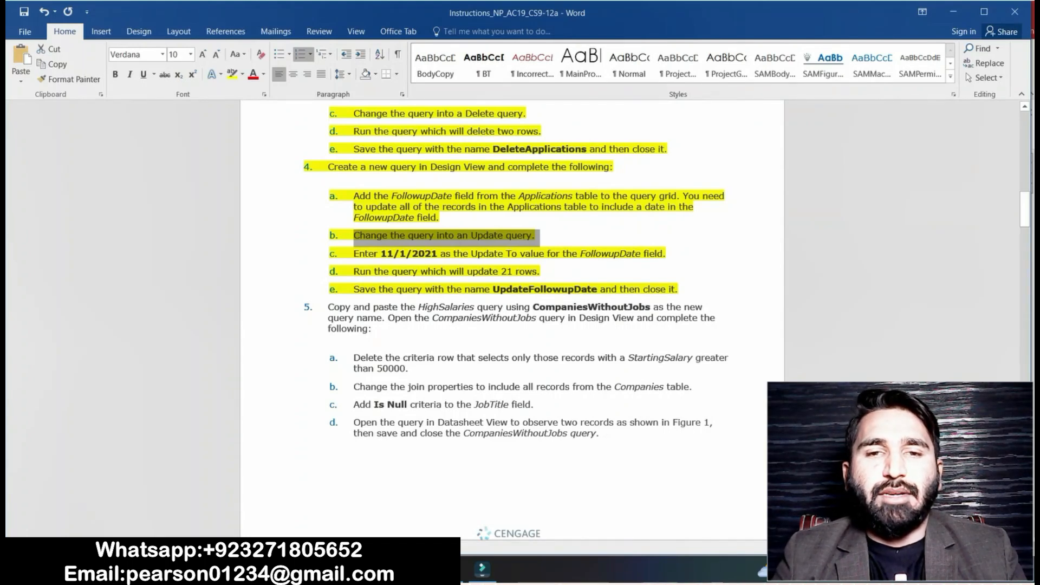
{"action": "left_click_drag", "start_coordinate": [354, 254], "coordinate": [671, 255]}
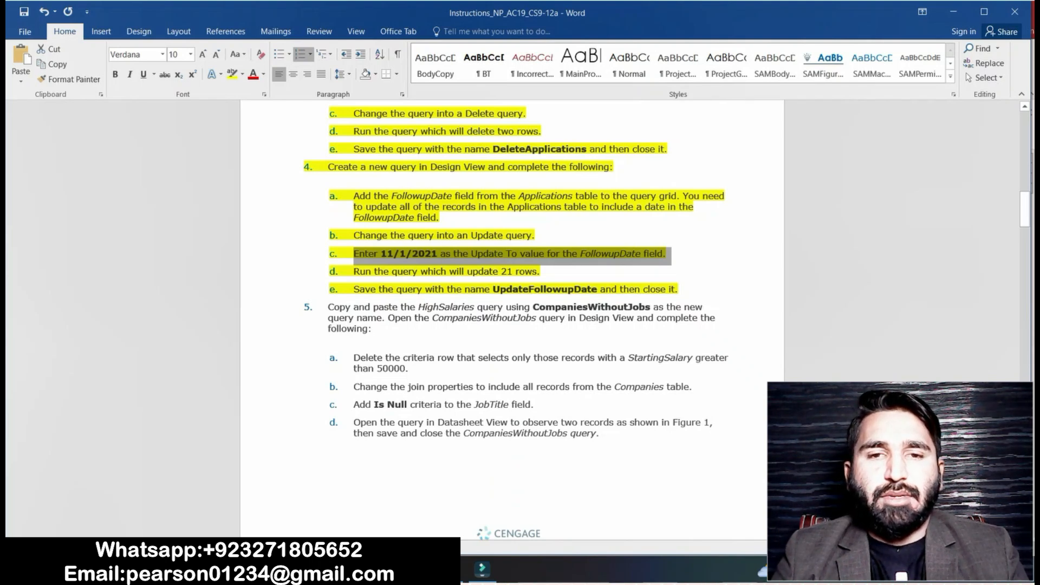
{"action": "left_click", "coordinate": [560, 253]}
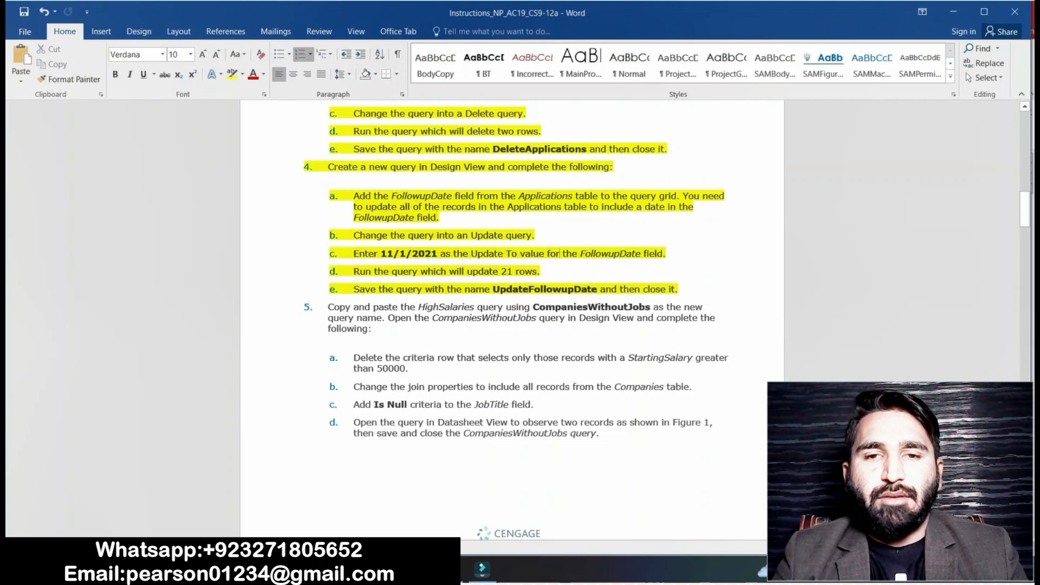
{"action": "left_click_drag", "start_coordinate": [381, 253], "coordinate": [440, 254]}
{"action": "key", "text": "ctrl+c"}
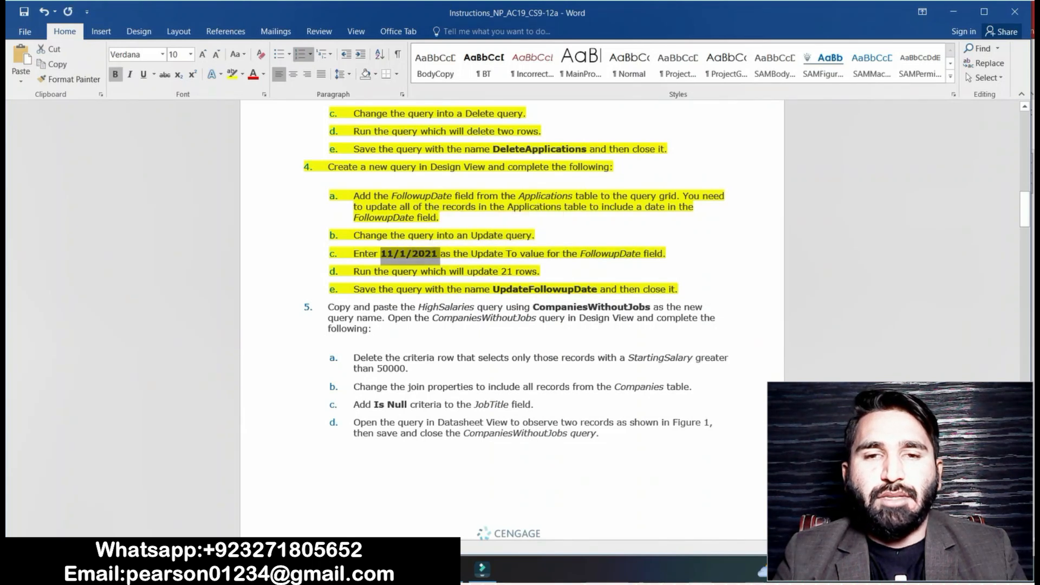
{"action": "key", "text": "alt+Tab"}
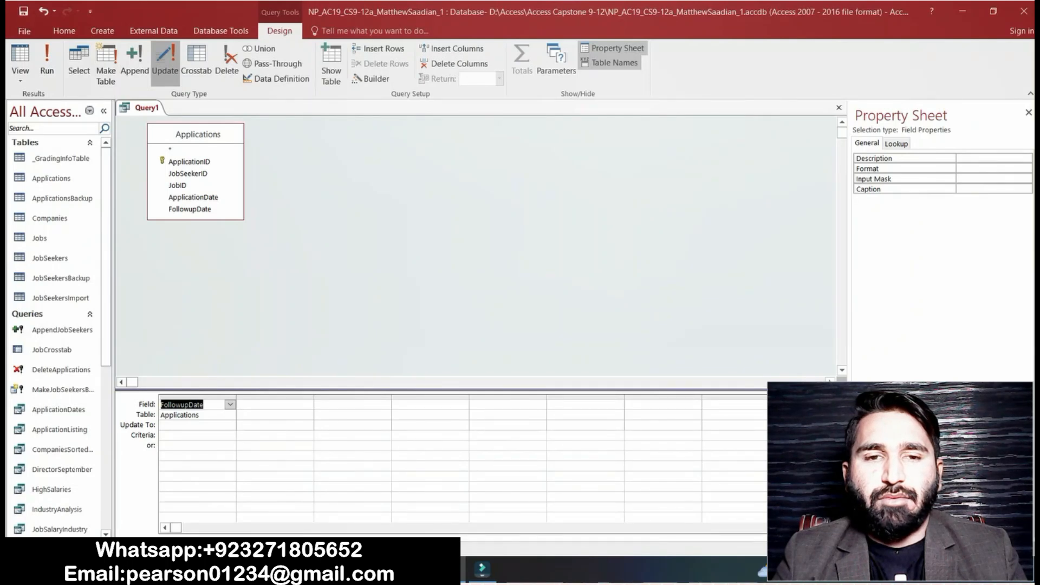
{"action": "left_click", "coordinate": [197, 425]}
{"action": "key", "text": "ctrl+v"}
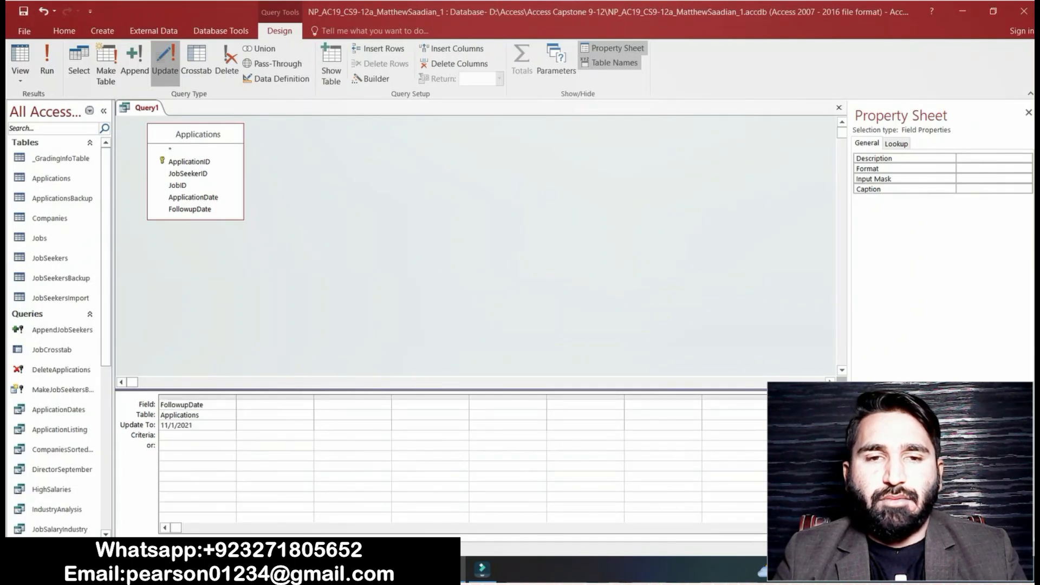
Read item d of project step 4 in Word, then run the Update query in Access and accept the row update
{"action": "key", "text": "alt+Tab"}
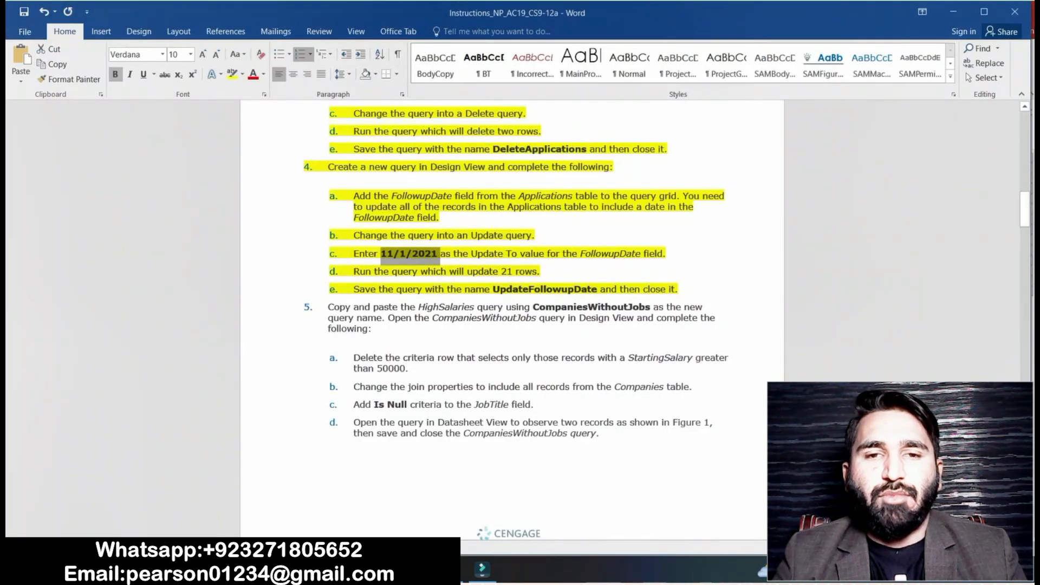
{"action": "left_click_drag", "start_coordinate": [353, 271], "coordinate": [545, 271]}
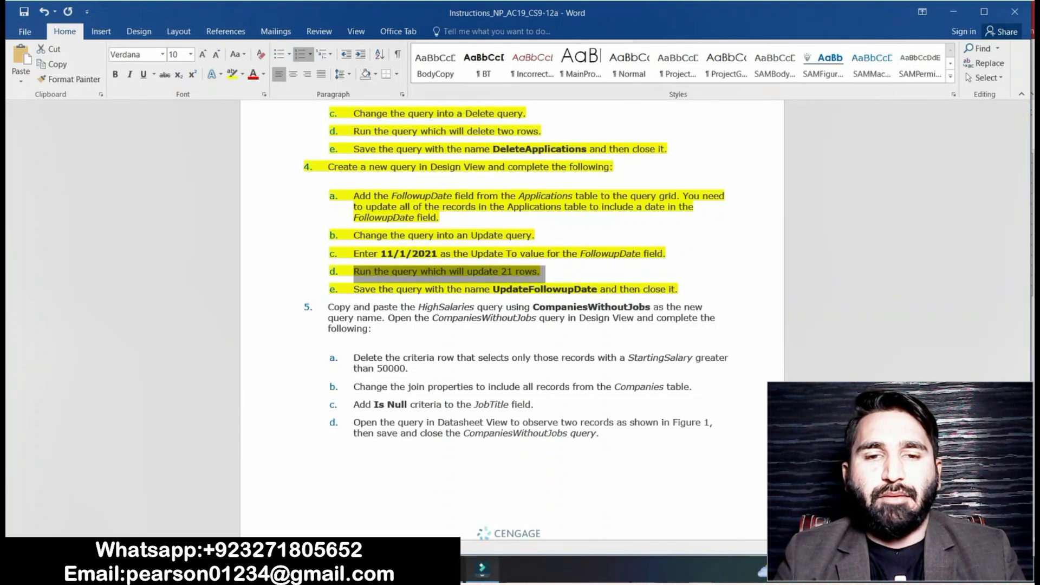
{"action": "key", "text": "alt+Tab"}
{"action": "left_click", "coordinate": [47, 62]}
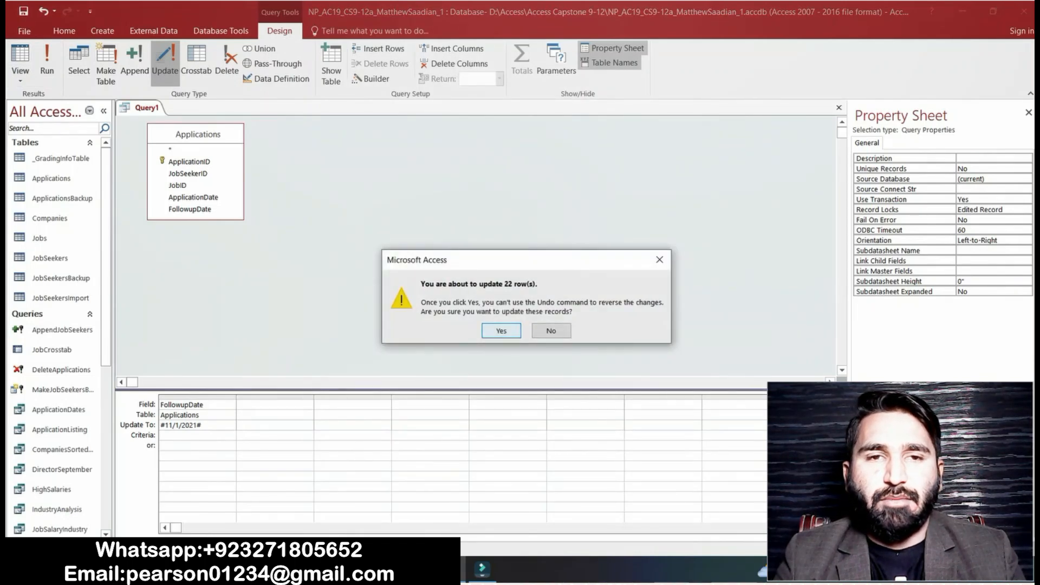
{"action": "key", "text": "Return"}
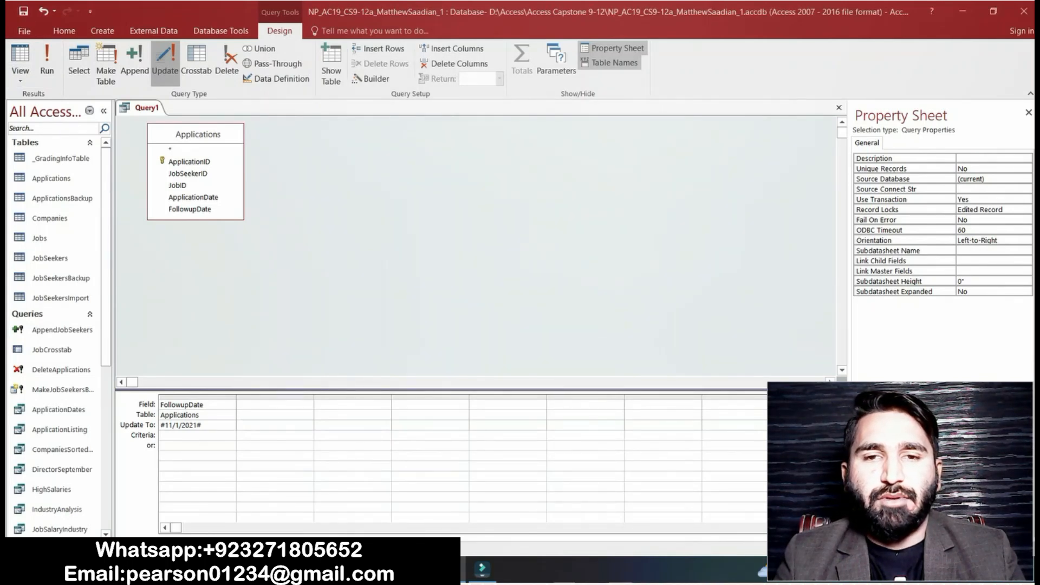
Copy the query name from item e in Word and save the query in Access as UpdateFollowupDate
{"action": "key", "text": "alt+Tab"}
{"action": "left_click_drag", "start_coordinate": [353, 289], "coordinate": [680, 289]}
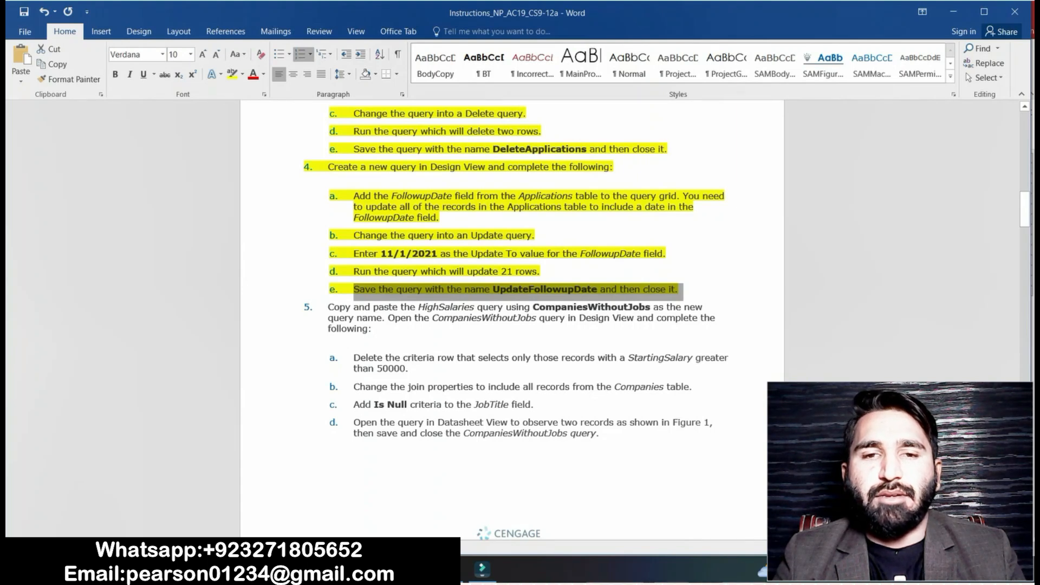
{"action": "left_click", "coordinate": [493, 289]}
{"action": "left_click_drag", "start_coordinate": [492, 289], "coordinate": [597, 290]}
{"action": "key", "text": "ctrl+c"}
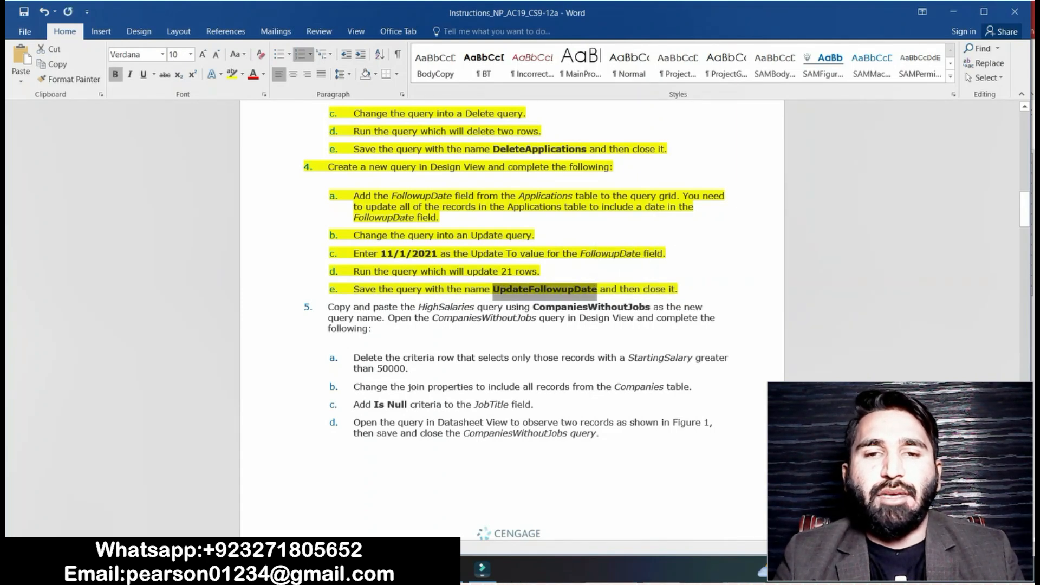
{"action": "key", "text": "alt+Tab"}
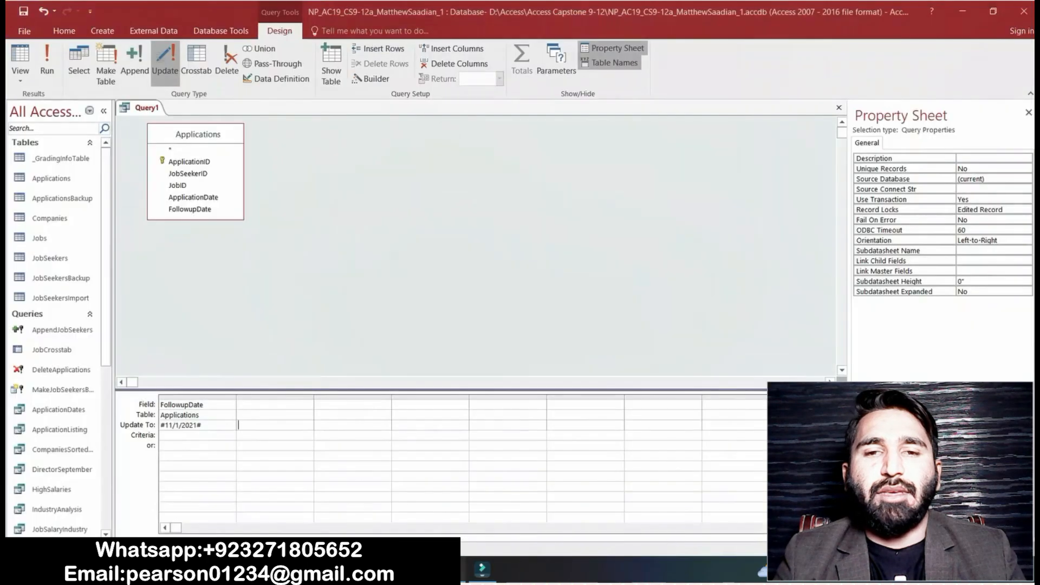
{"action": "right_click", "coordinate": [152, 108]}
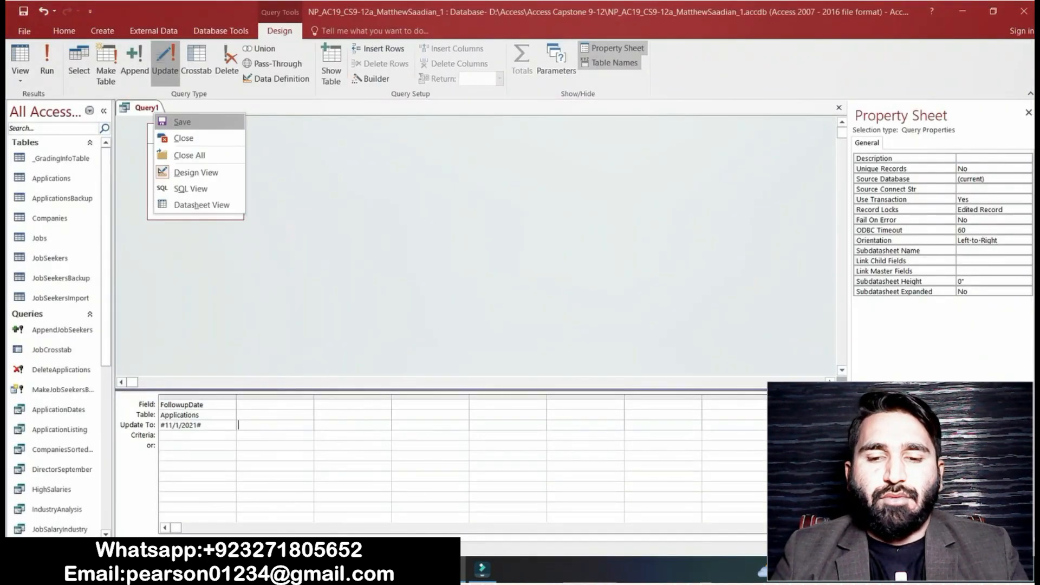
{"action": "left_click", "coordinate": [182, 120]}
{"action": "key", "text": "ctrl+v"}
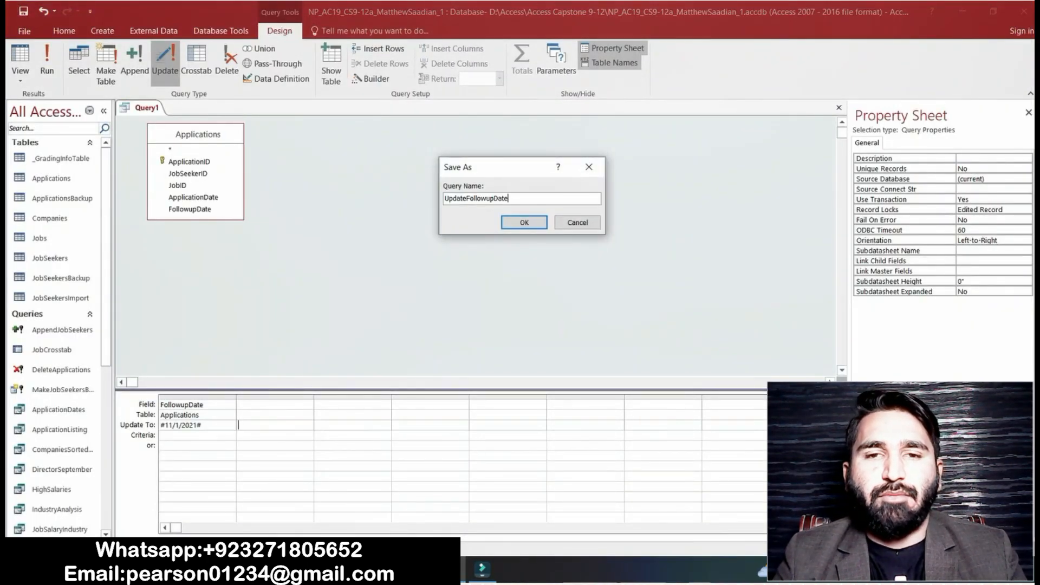
{"action": "key", "text": "Return"}
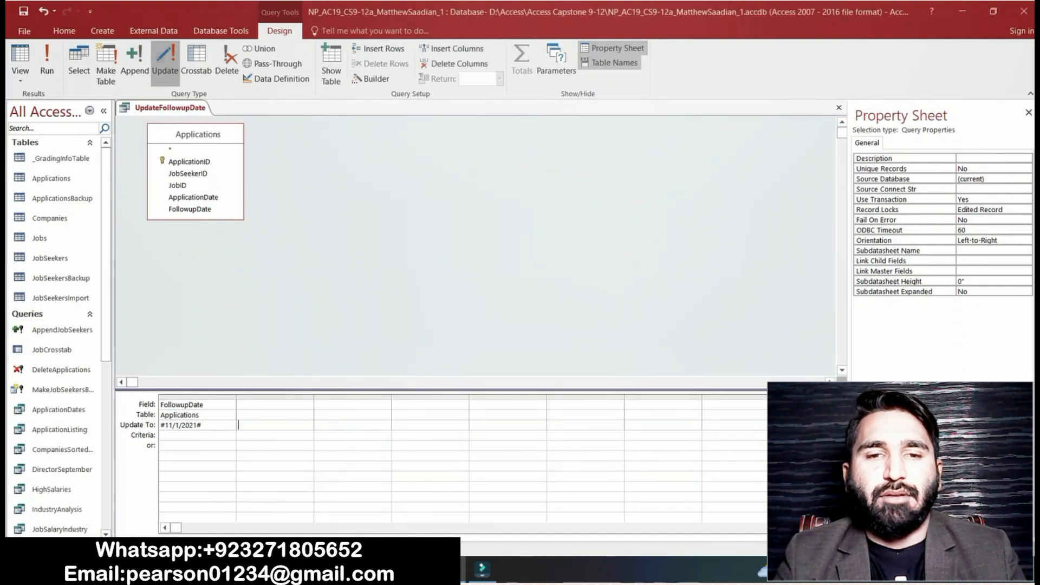
Recheck item e of project step 4 in Word, then close the UpdateFollowupDate query in Access
{"action": "key", "text": "alt+Tab"}
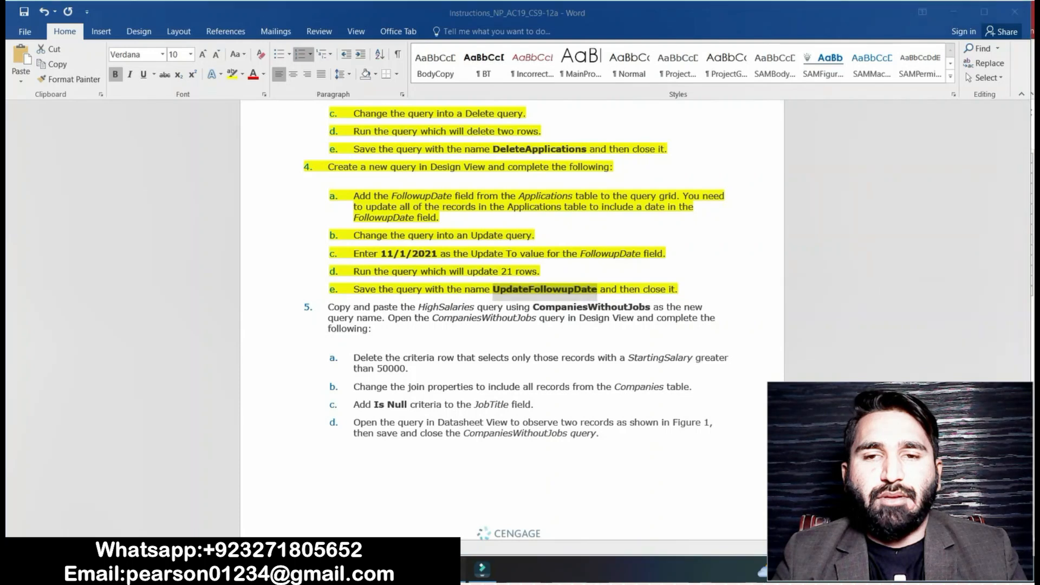
{"action": "key", "text": "alt+Tab"}
{"action": "right_click", "coordinate": [182, 108]}
{"action": "key", "text": "Escape"}
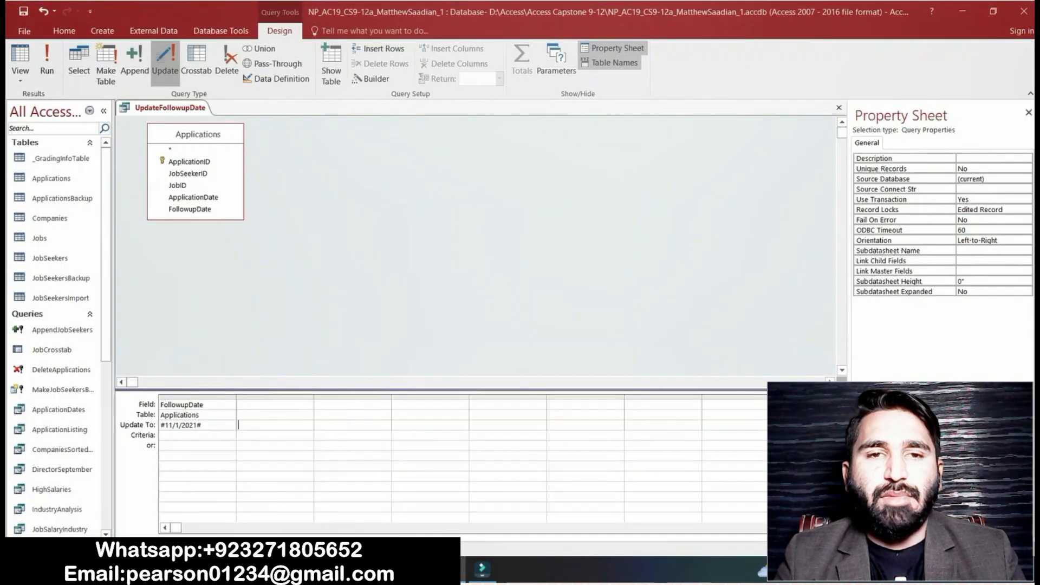
{"action": "right_click", "coordinate": [194, 108]}
{"action": "left_click", "coordinate": [224, 135]}
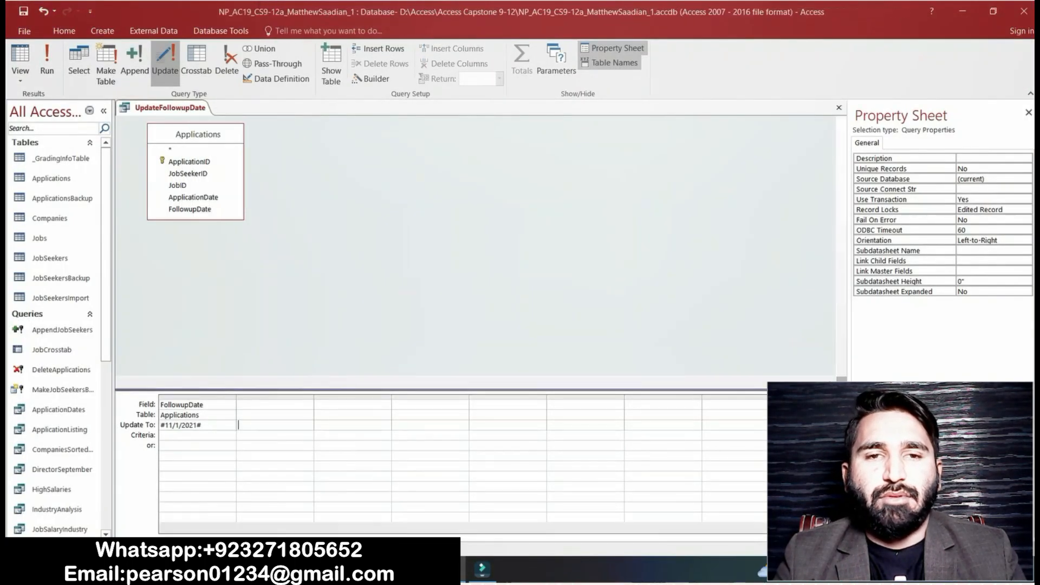
Highlight all of project step 5, including items a to d, in yellow in Word and select its opening instruction
{"action": "key", "text": "alt+Tab"}
{"action": "left_click", "coordinate": [718, 317]}
{"action": "left_click_drag", "start_coordinate": [1024, 210], "coordinate": [1024, 213]}
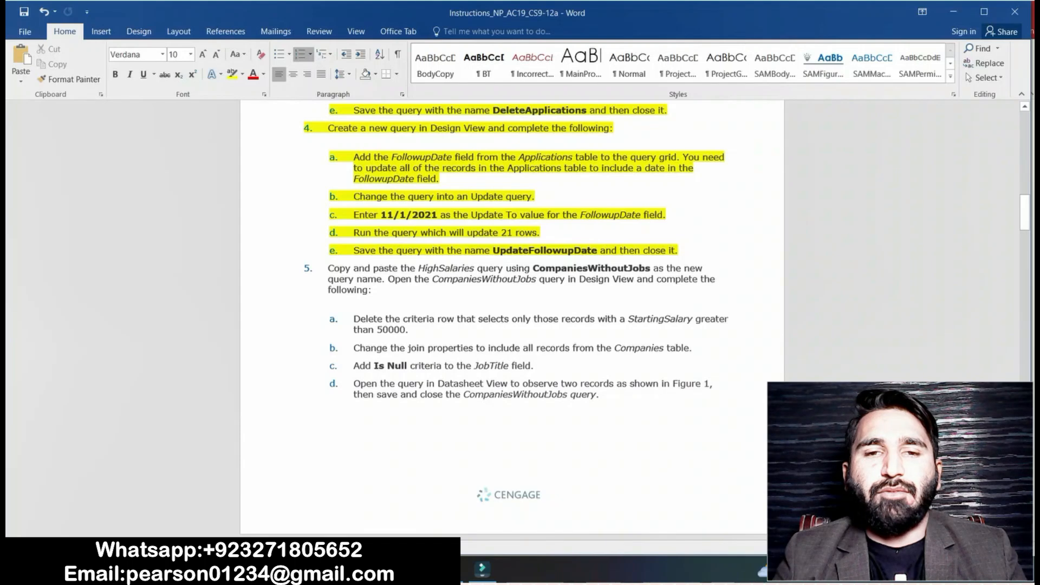
{"action": "left_click_drag", "start_coordinate": [328, 268], "coordinate": [604, 396]}
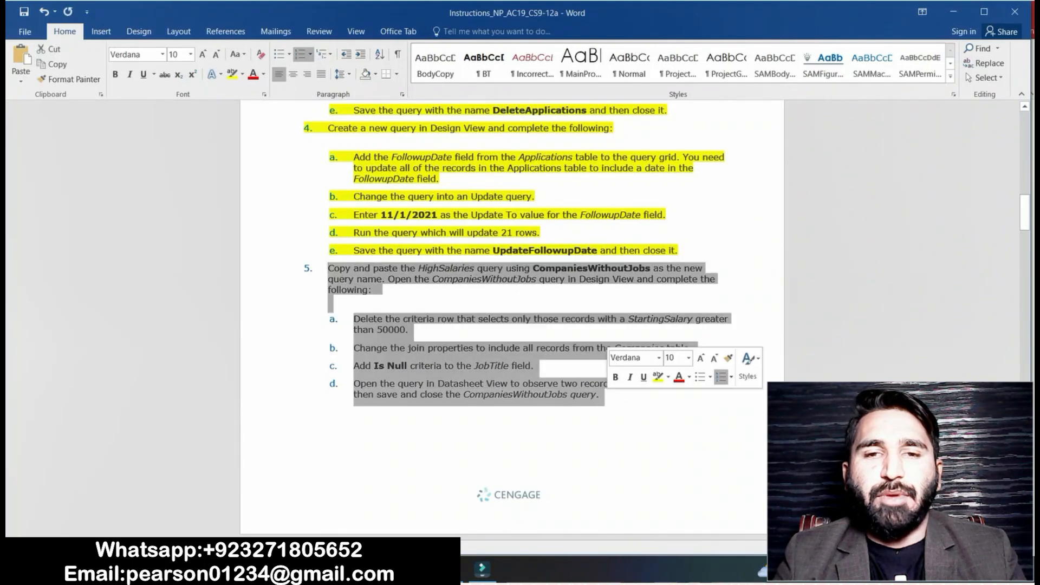
{"action": "left_click", "coordinate": [658, 377]}
{"action": "key", "text": "Right"}
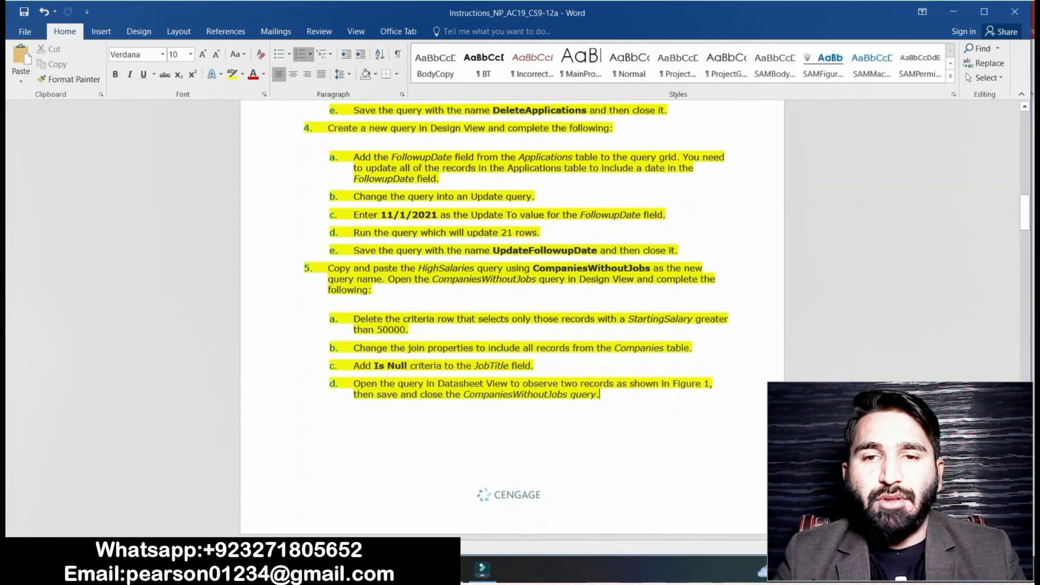
{"action": "key", "text": "ctrl+z"}
{"action": "key", "text": "ctrl+z"}
{"action": "key", "text": "ctrl+z"}
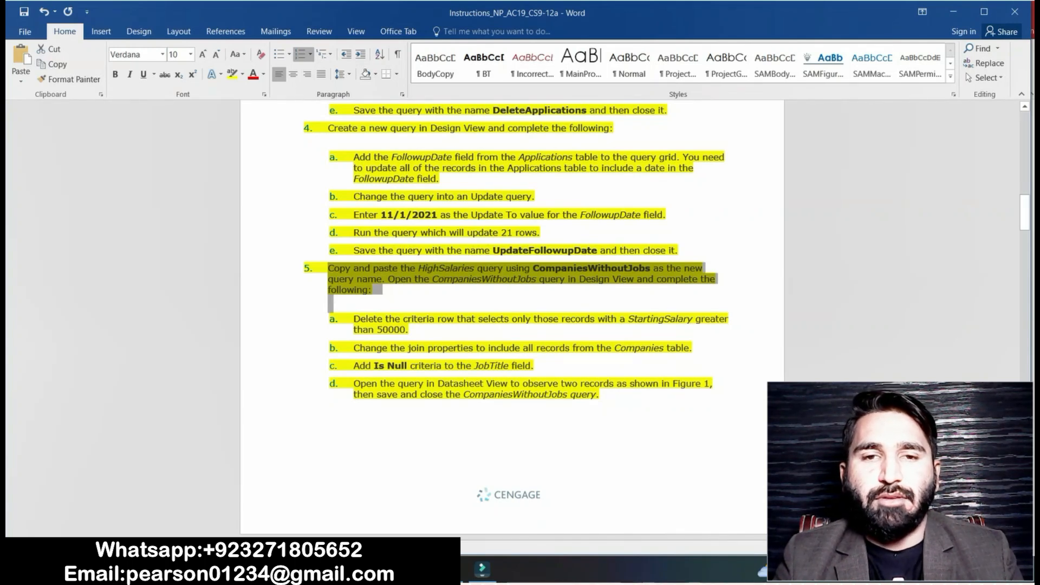
Switch to Access, copy the HighSalaries query and start pasting it among the database objects
{"action": "key", "text": "alt+Tab"}
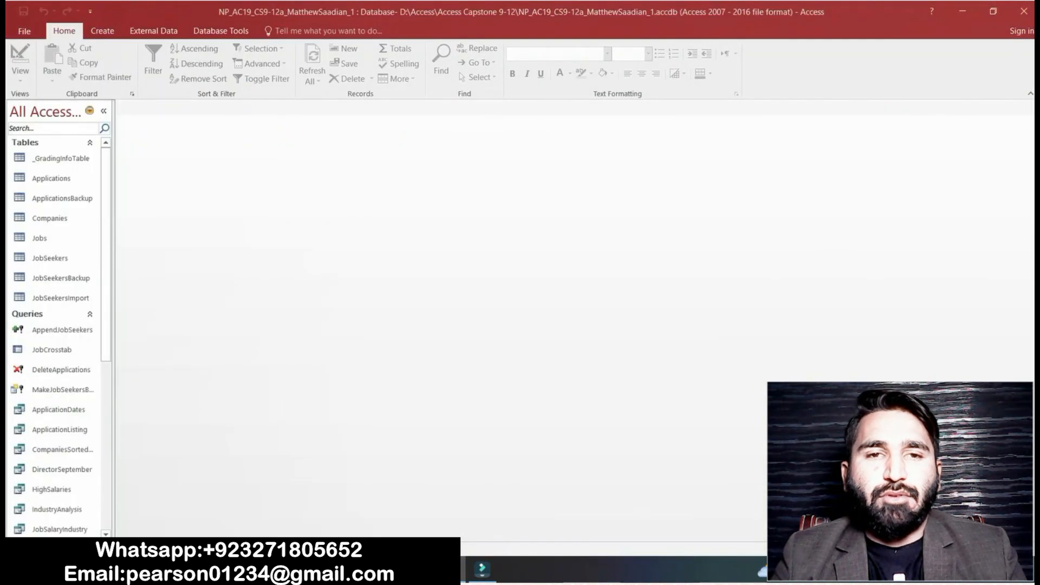
{"action": "scroll", "coordinate": [54, 335], "scroll_direction": "down", "scroll_amount": 3}
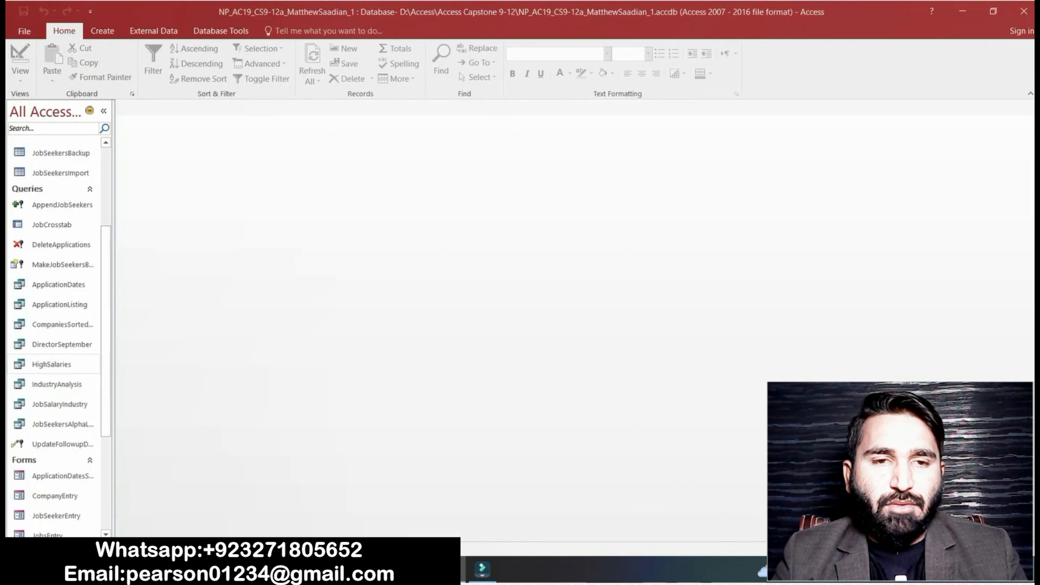
{"action": "left_click", "coordinate": [60, 364]}
{"action": "right_click", "coordinate": [68, 368]}
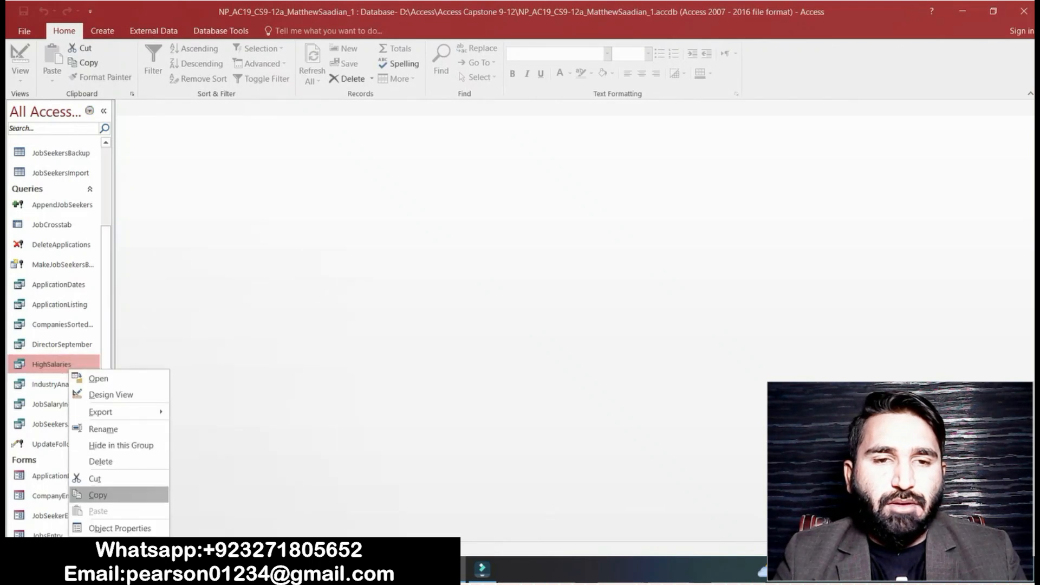
{"action": "left_click", "coordinate": [97, 495]}
{"action": "scroll", "coordinate": [54, 335], "scroll_direction": "down", "scroll_amount": 3}
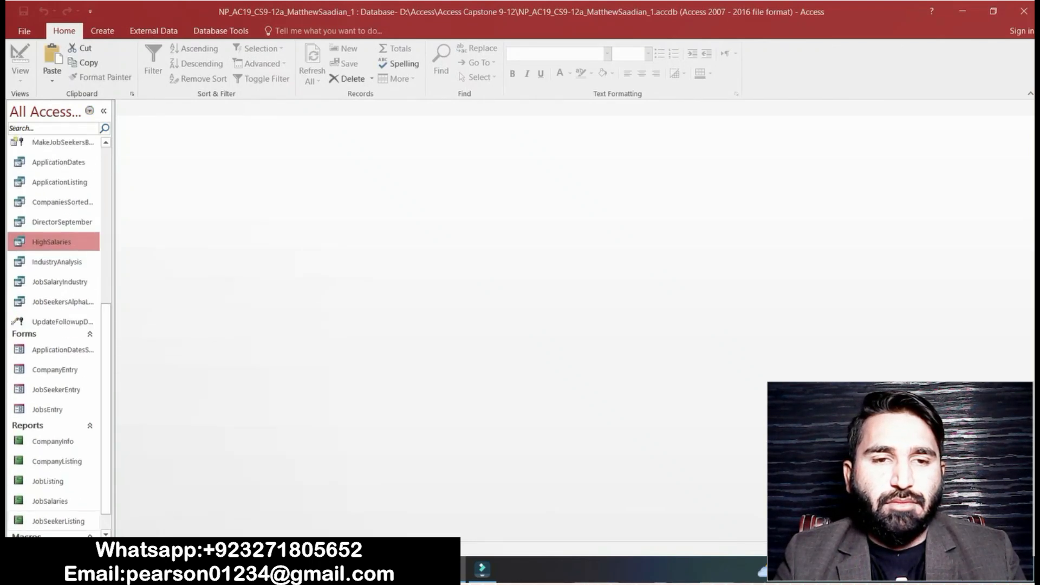
{"action": "scroll", "coordinate": [54, 336], "scroll_direction": "up", "scroll_amount": 1}
{"action": "left_click", "coordinate": [53, 416]}
{"action": "right_click", "coordinate": [81, 422]}
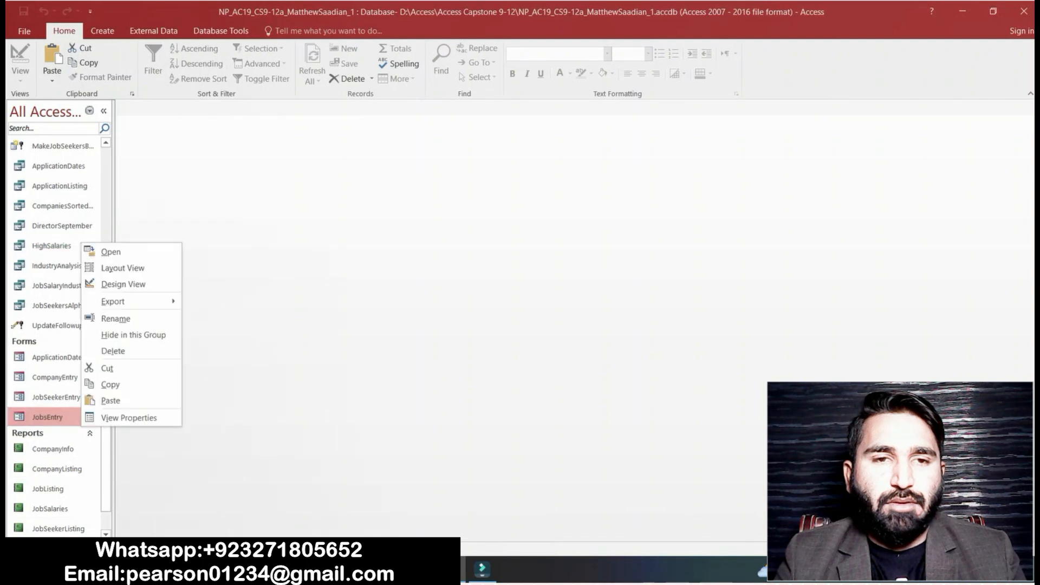
{"action": "left_click", "coordinate": [111, 400]}
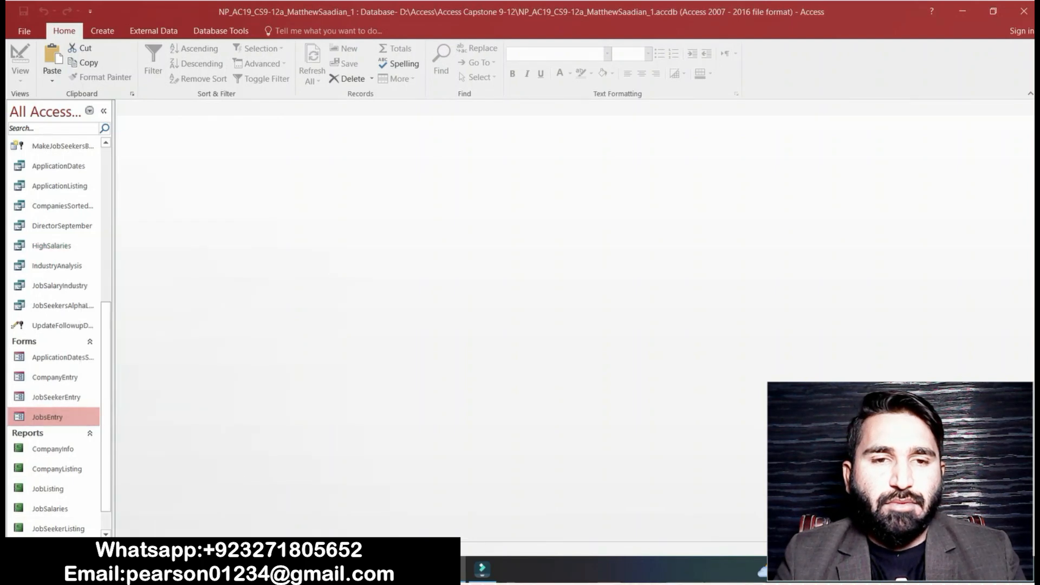
Copy the name CompaniesWithoutJobs from project step 5 in Word and paste the HighSalaries query copy under that name in Access
{"action": "key", "text": "alt+Tab"}
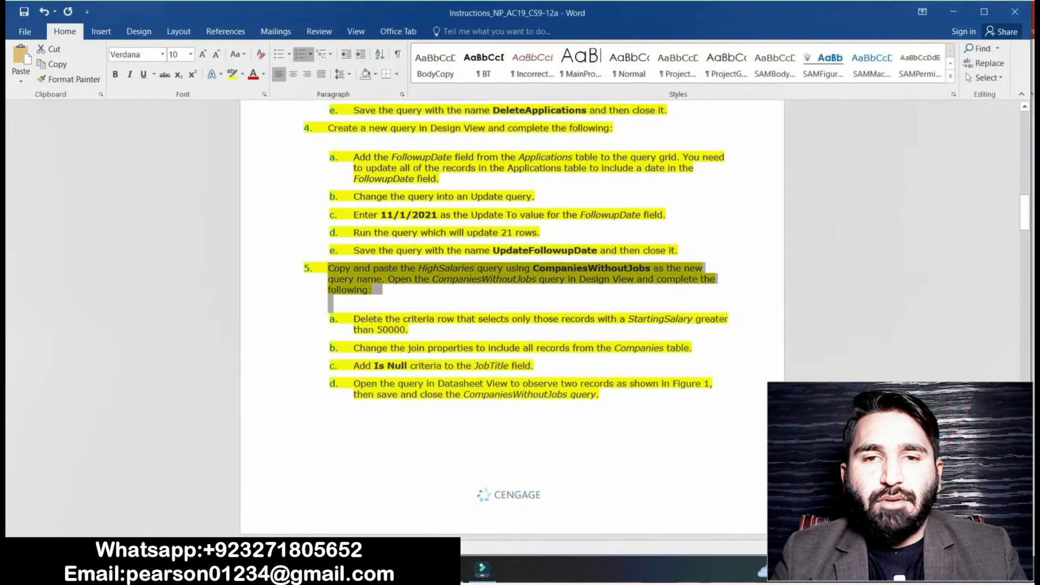
{"action": "left_click", "coordinate": [541, 279]}
{"action": "left_click_drag", "start_coordinate": [533, 268], "coordinate": [649, 268]}
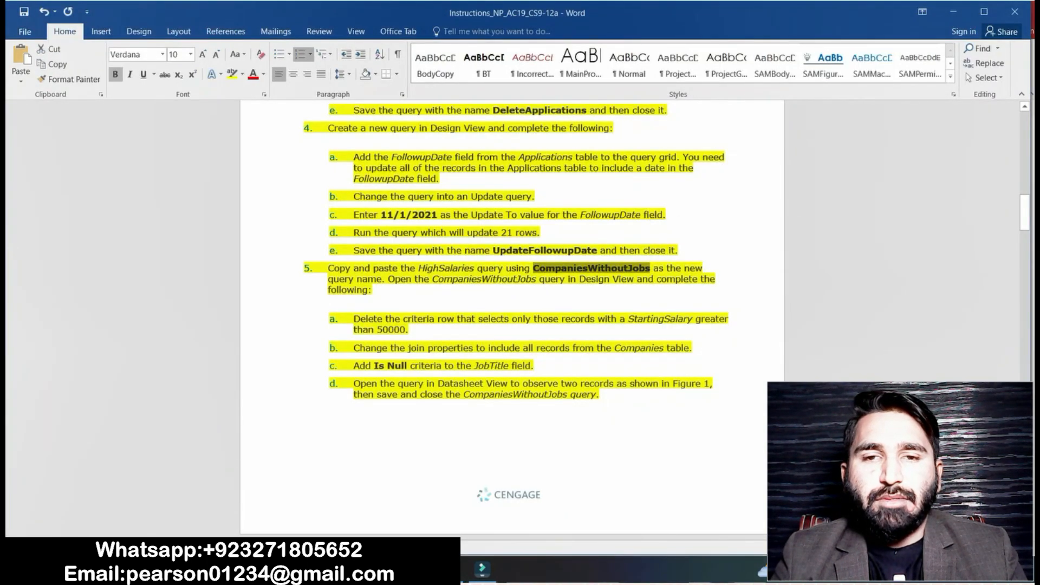
{"action": "key", "text": "ctrl+c"}
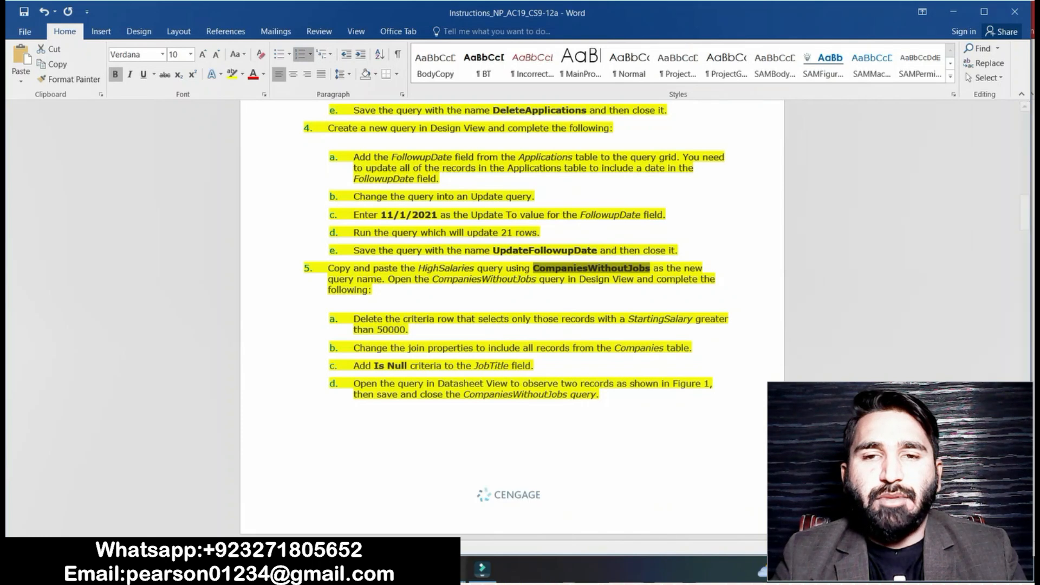
{"action": "key", "text": "alt+Tab"}
{"action": "key", "text": "ctrl+v"}
{"action": "key", "text": "Return"}
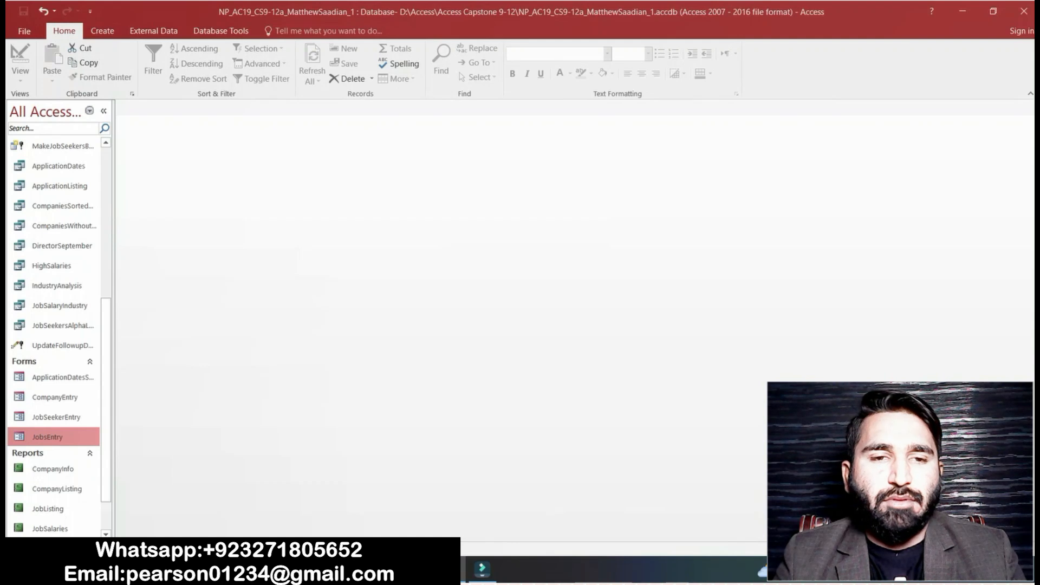
Open the CompaniesWithoutJobs query in Design View in Access, checking it against the opening instruction of step 5 in Word
{"action": "key", "text": "alt+Tab"}
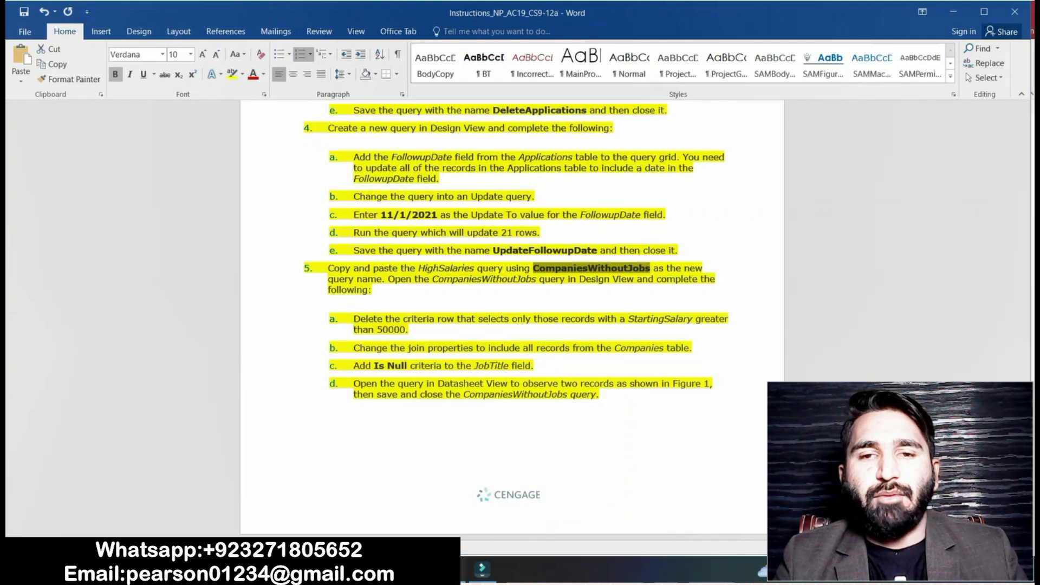
{"action": "key", "text": "alt+Tab"}
{"action": "scroll", "coordinate": [54, 325], "scroll_direction": "down", "scroll_amount": 1}
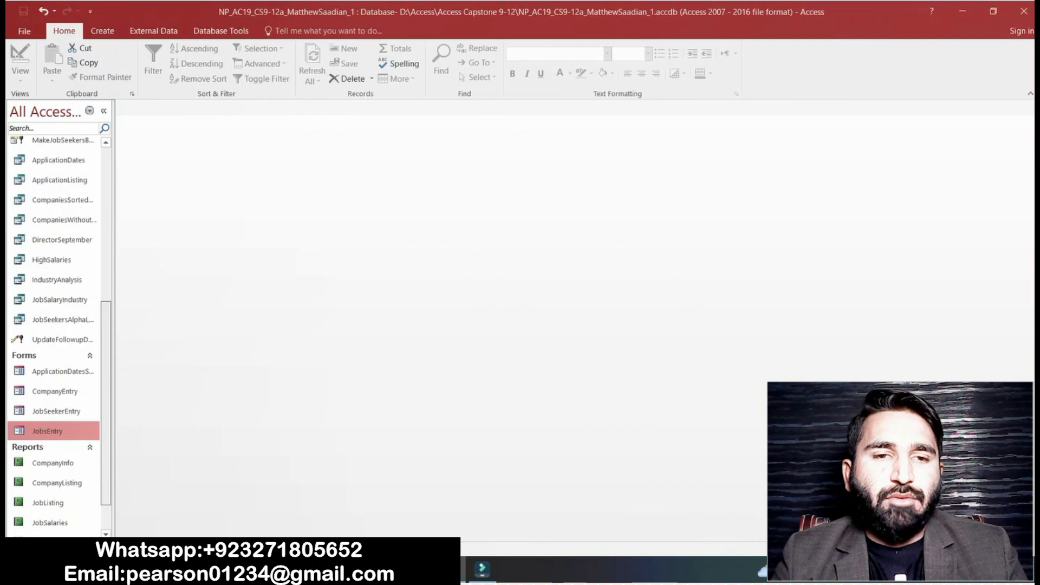
{"action": "scroll", "coordinate": [54, 325], "scroll_direction": "down", "scroll_amount": 2}
{"action": "scroll", "coordinate": [54, 325], "scroll_direction": "up", "scroll_amount": 2}
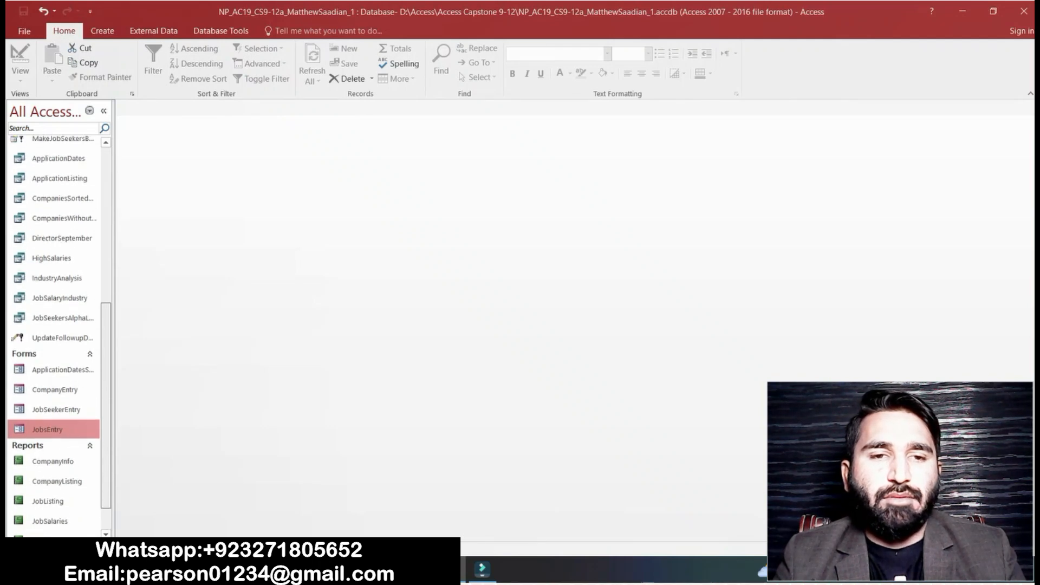
{"action": "scroll", "coordinate": [55, 336], "scroll_direction": "up", "scroll_amount": 5}
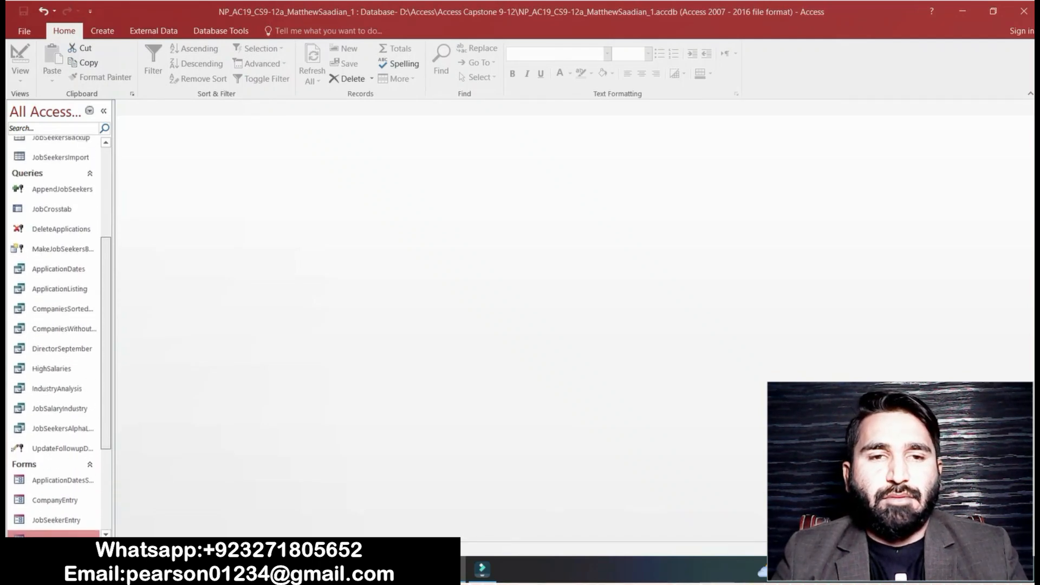
{"action": "key", "text": "alt+Tab"}
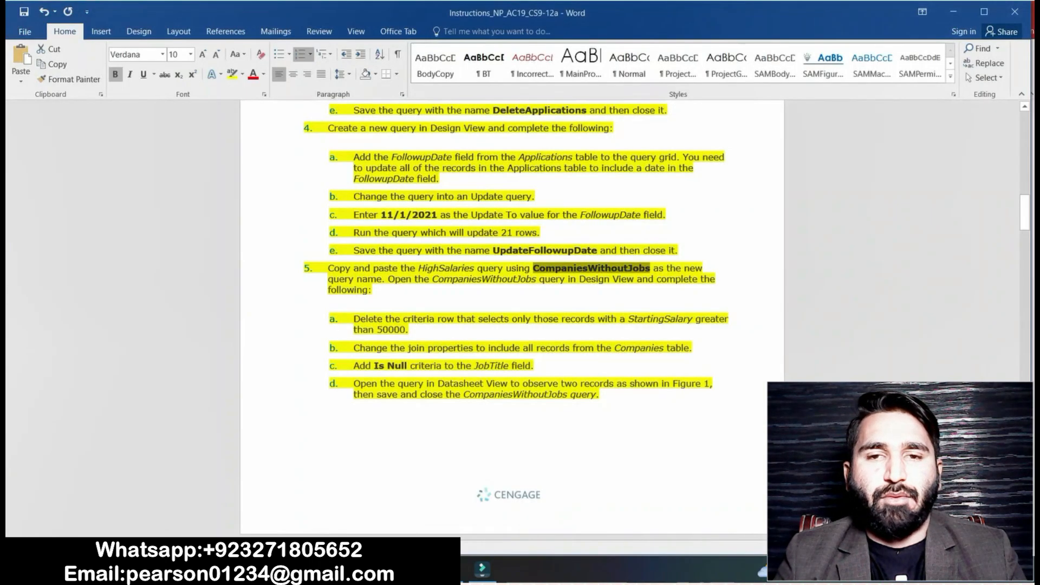
{"action": "key", "text": "alt+Tab"}
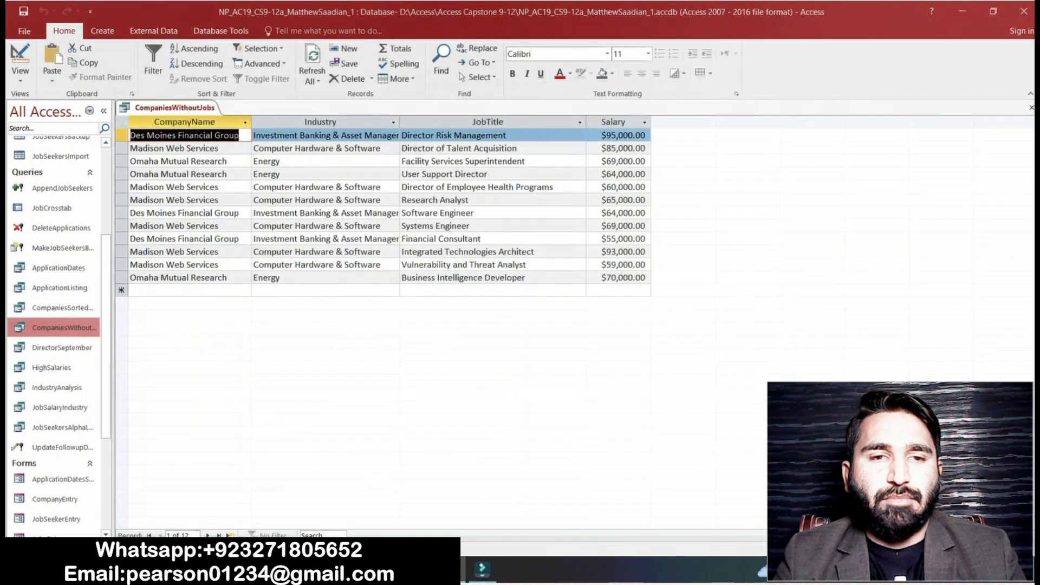
{"action": "key", "text": "alt+Tab"}
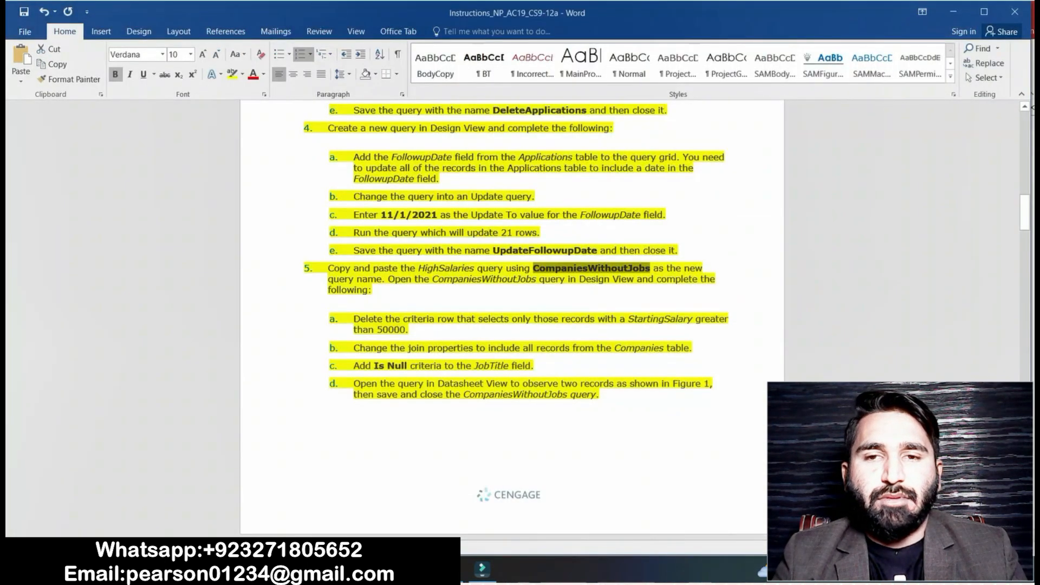
{"action": "left_click", "coordinate": [454, 570]}
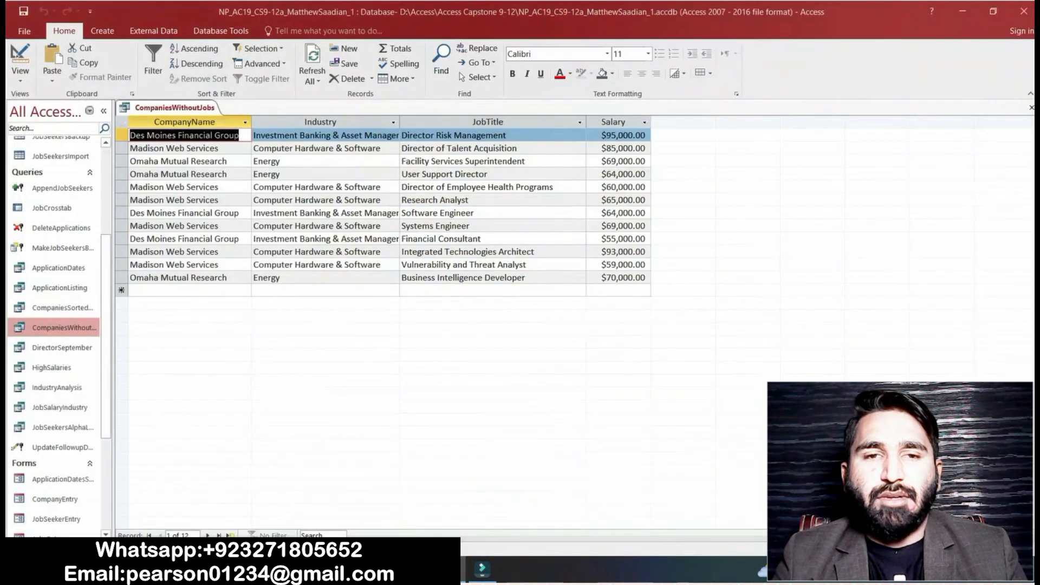
{"action": "left_click", "coordinate": [20, 76]}
{"action": "left_click", "coordinate": [60, 159]}
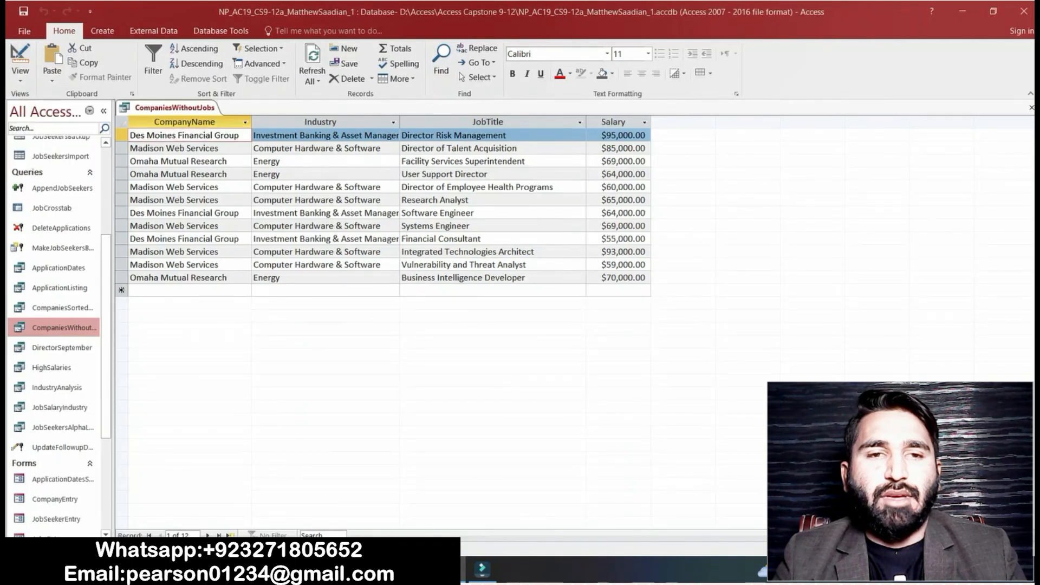
{"action": "key", "text": "alt+Tab"}
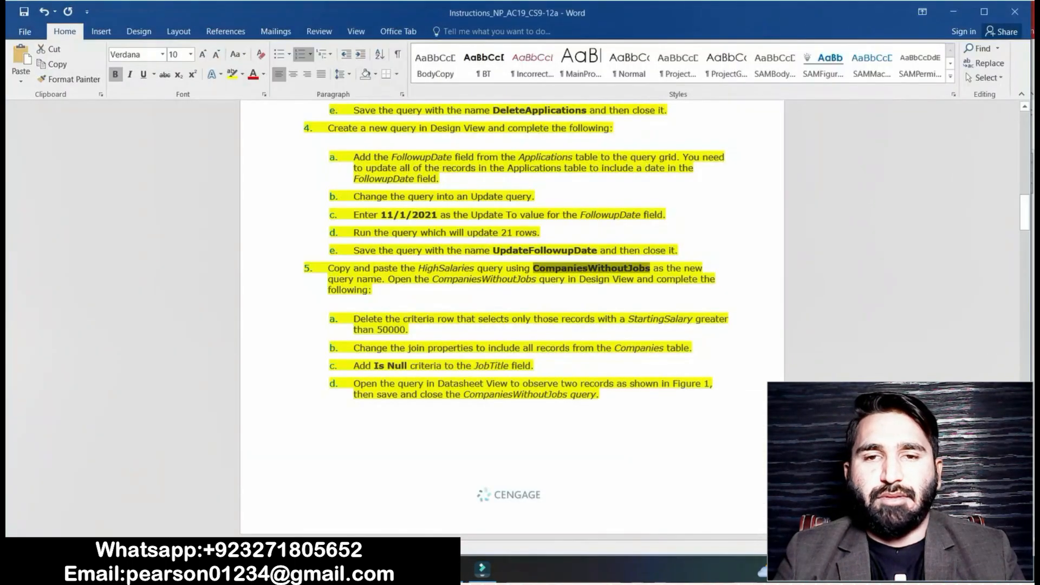
{"action": "key", "text": "alt+Tab"}
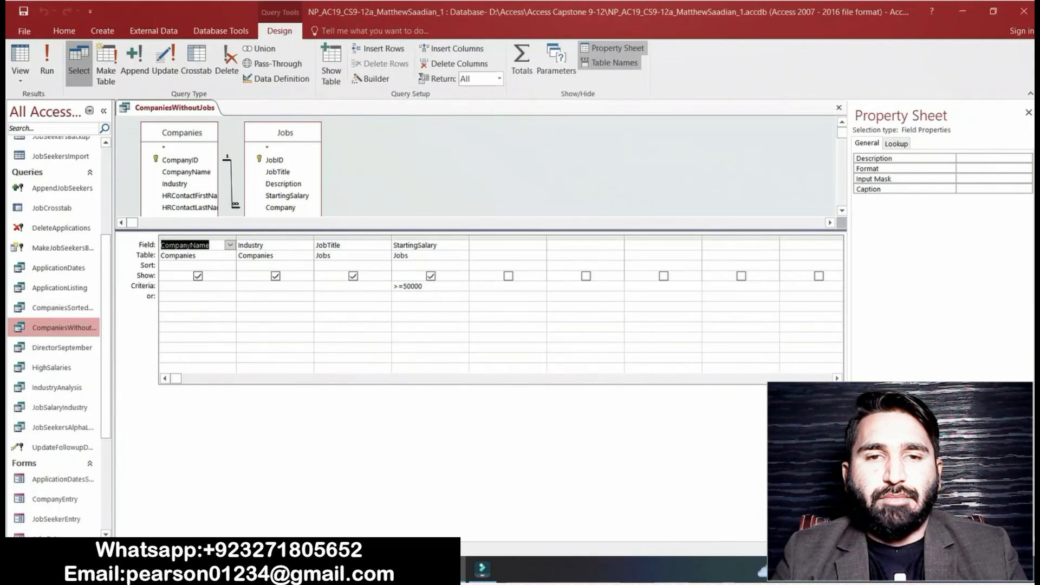
Mark item a of project step 5 in Word, then set the StartingSalary criterion to >50000 in Access
{"action": "key", "text": "alt+Tab"}
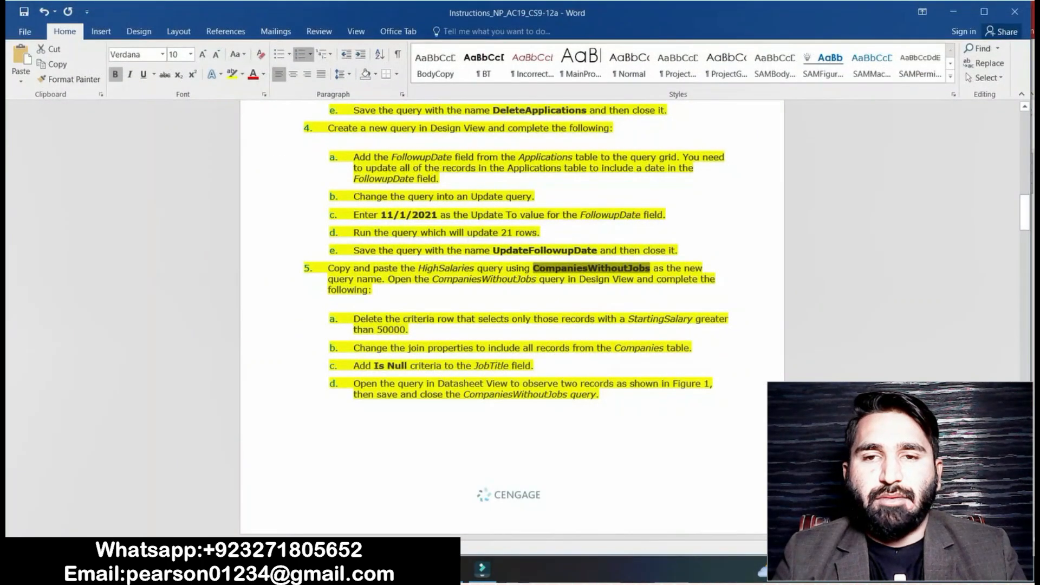
{"action": "left_click_drag", "start_coordinate": [353, 319], "coordinate": [410, 329]}
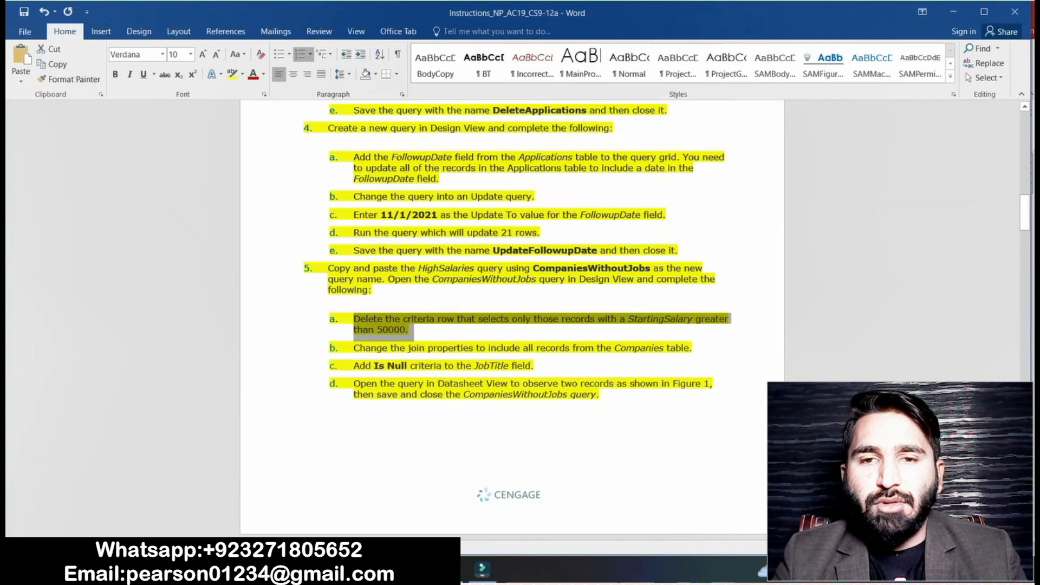
{"action": "left_click", "coordinate": [401, 330]}
{"action": "left_click_drag", "start_coordinate": [376, 329], "coordinate": [408, 330]}
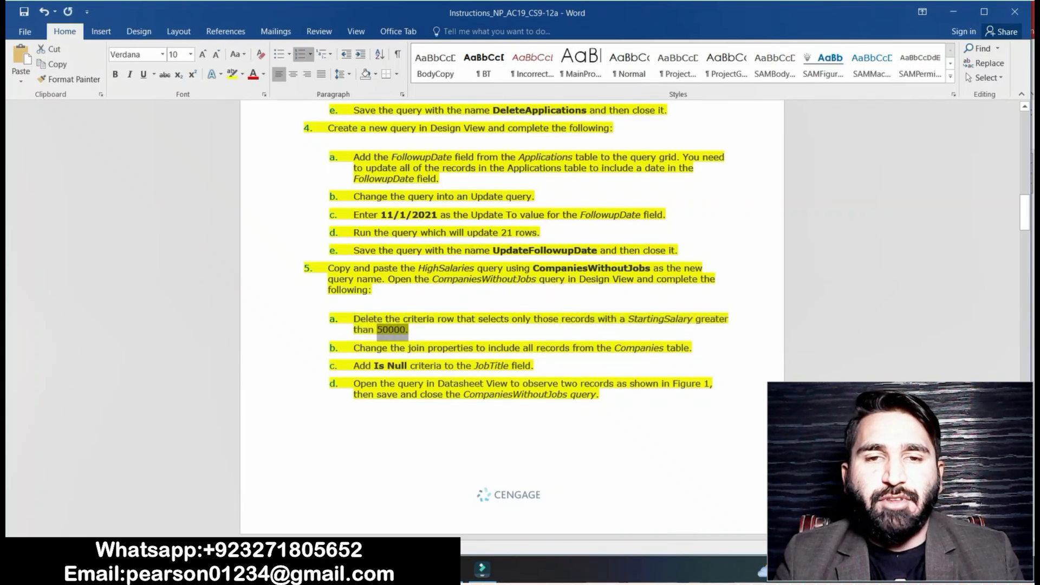
{"action": "key", "text": "alt+Tab"}
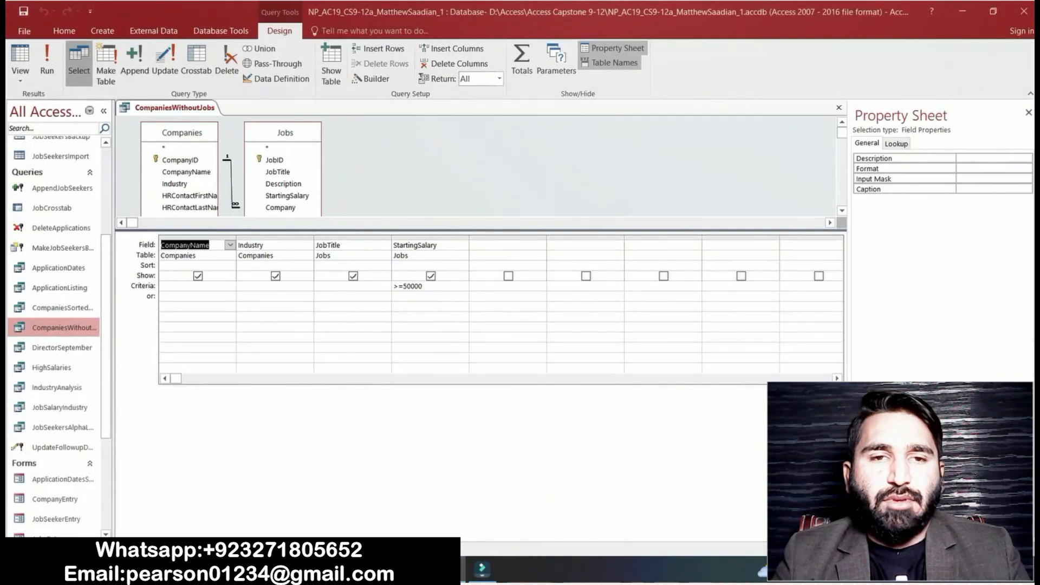
{"action": "key", "text": "alt+Tab"}
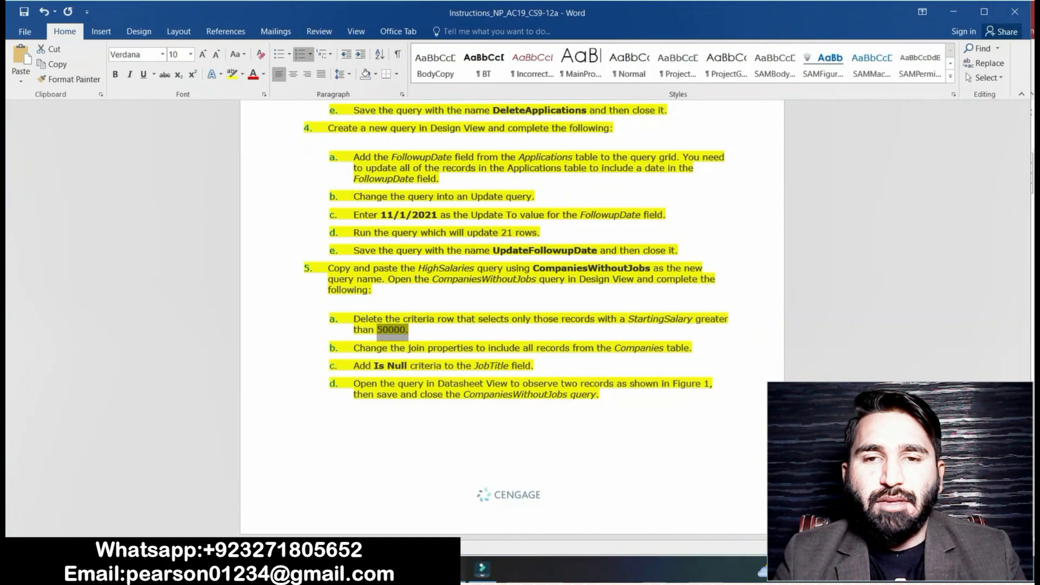
{"action": "key", "text": "alt+Tab"}
{"action": "key", "text": "BackSpace"}
Mark item b about the join properties in Word and compare it with the CompaniesWithoutJobs query design in Access
{"action": "key", "text": "alt+Tab"}
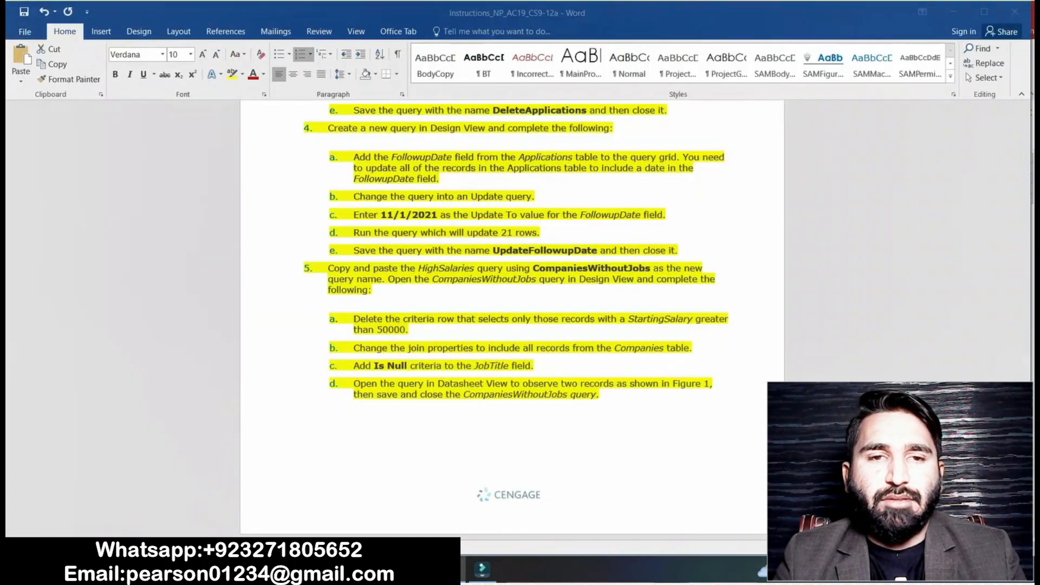
{"action": "left_click_drag", "start_coordinate": [353, 348], "coordinate": [689, 348]}
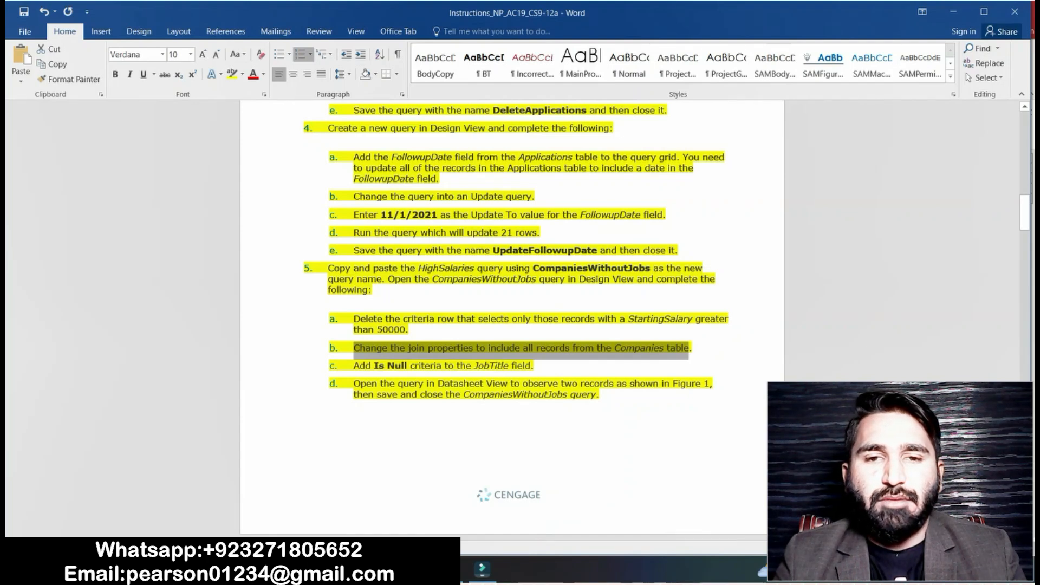
{"action": "key", "text": "alt+Tab"}
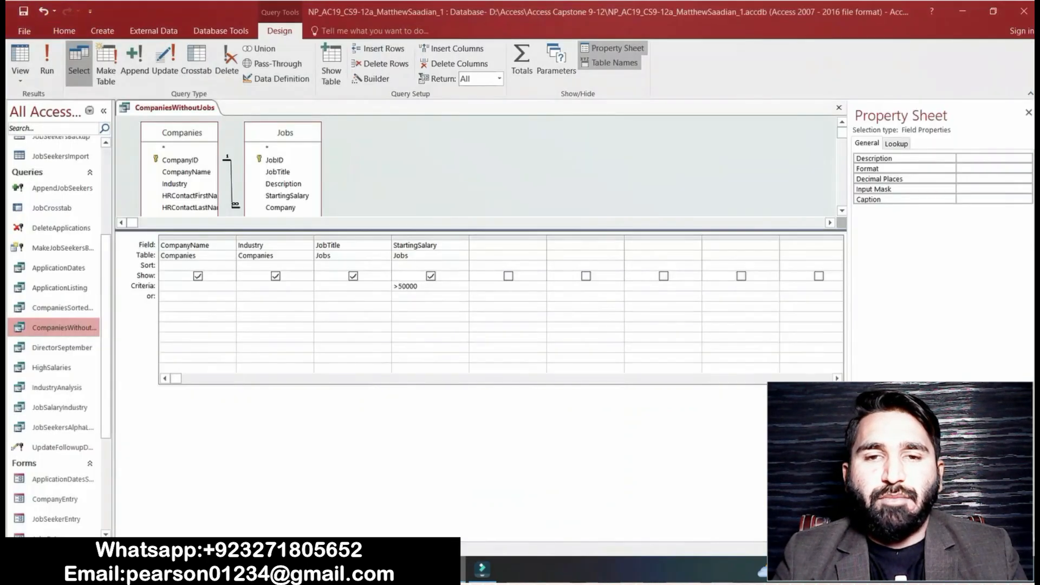
{"action": "left_click", "coordinate": [398, 286]}
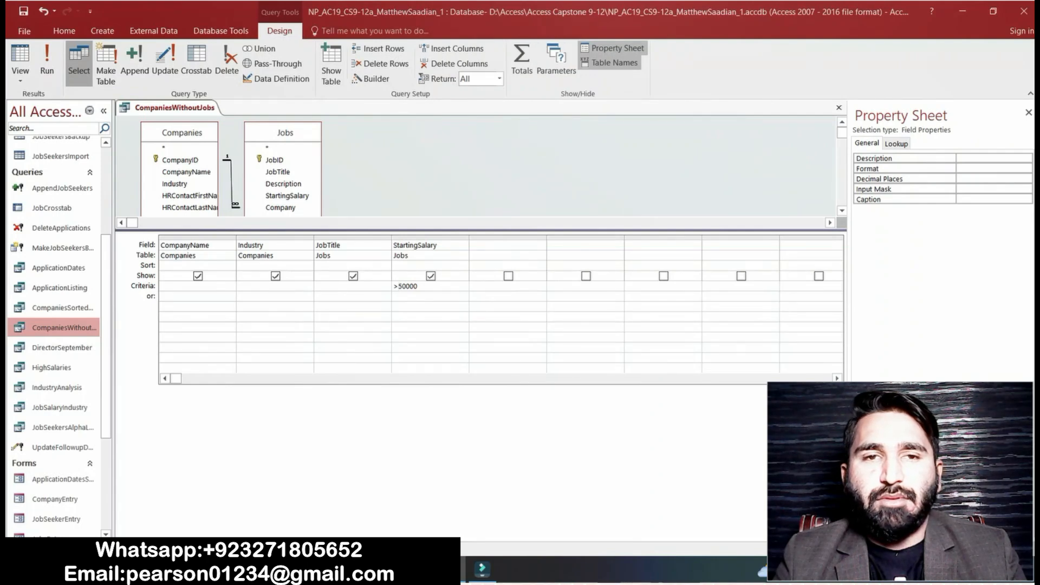
{"action": "left_click", "coordinate": [413, 570]}
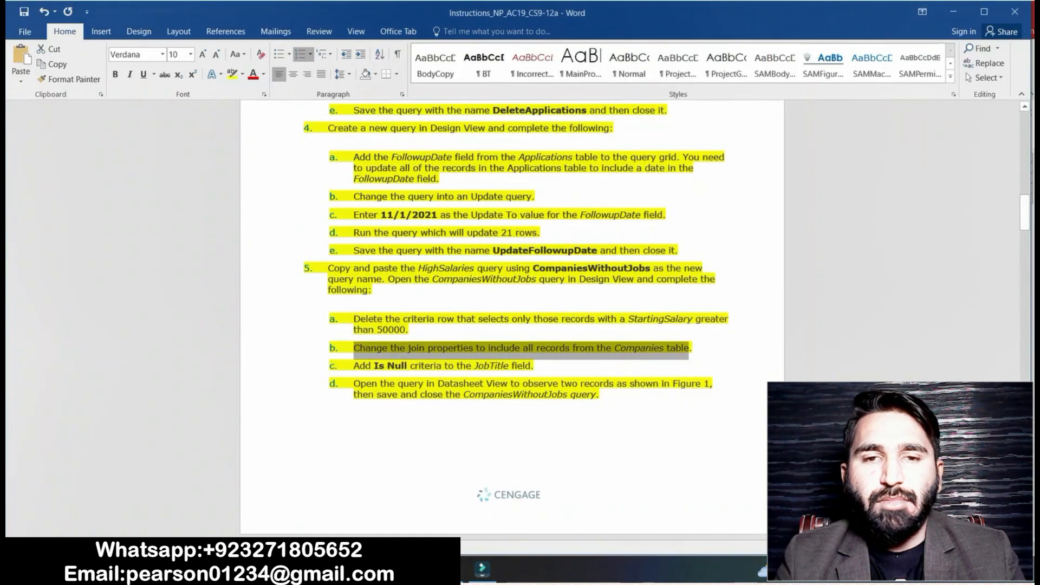
{"action": "left_click", "coordinate": [455, 570]}
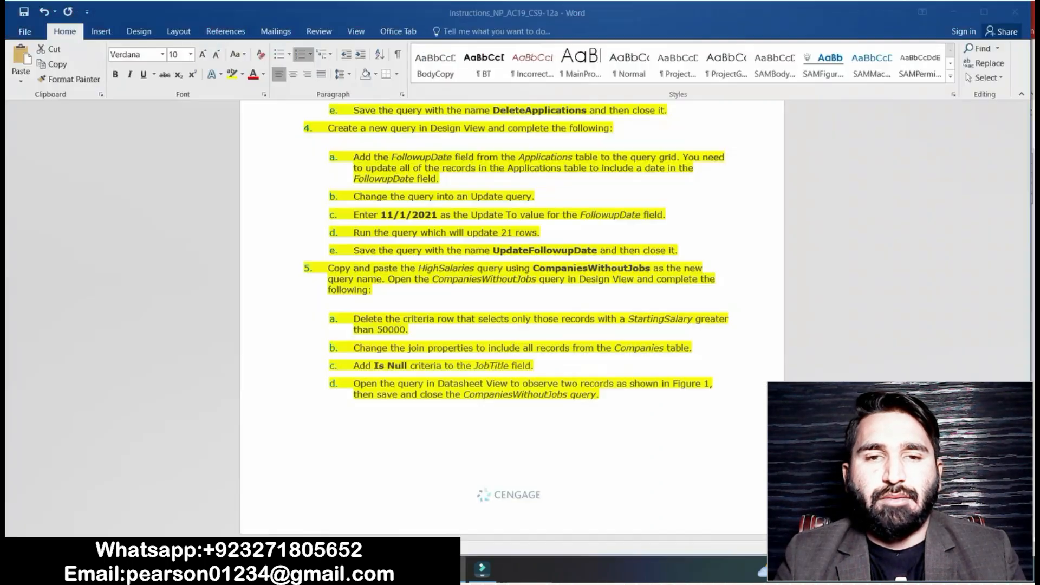
{"action": "key", "text": "alt+Tab"}
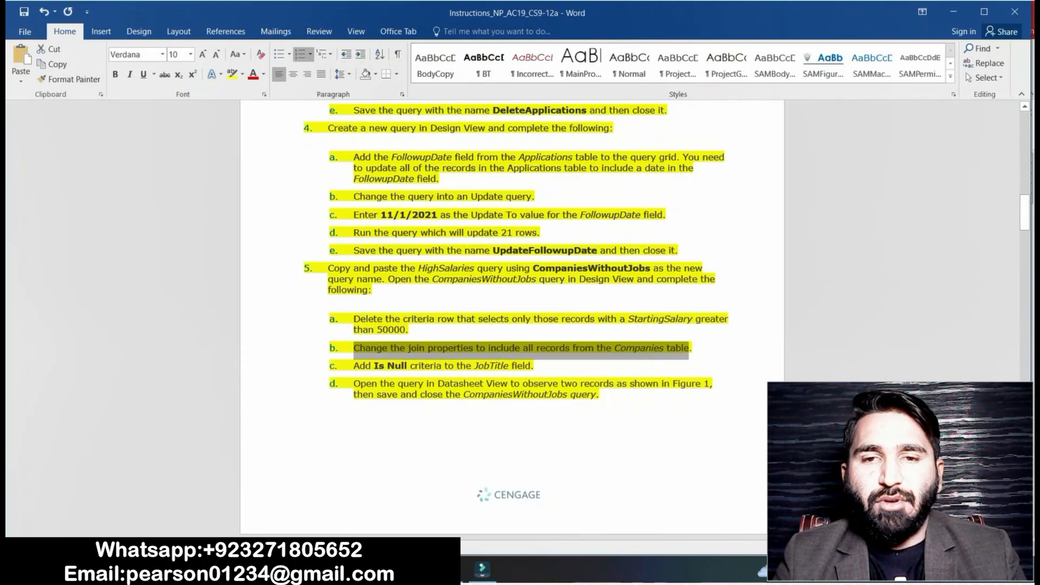
Select the whole text of item c of project step 5, about the JobTitle criteria, in Word
{"action": "left_click", "coordinate": [355, 365]}
{"action": "key", "text": "shift+Right"}
{"action": "key", "text": "shift+Right"}
{"action": "key", "text": "shift+Right"}
{"action": "key", "text": "shift+Right"}
{"action": "key", "text": "shift+Right"}
{"action": "key", "text": "shift+Right"}
{"action": "key", "text": "shift+Right"}
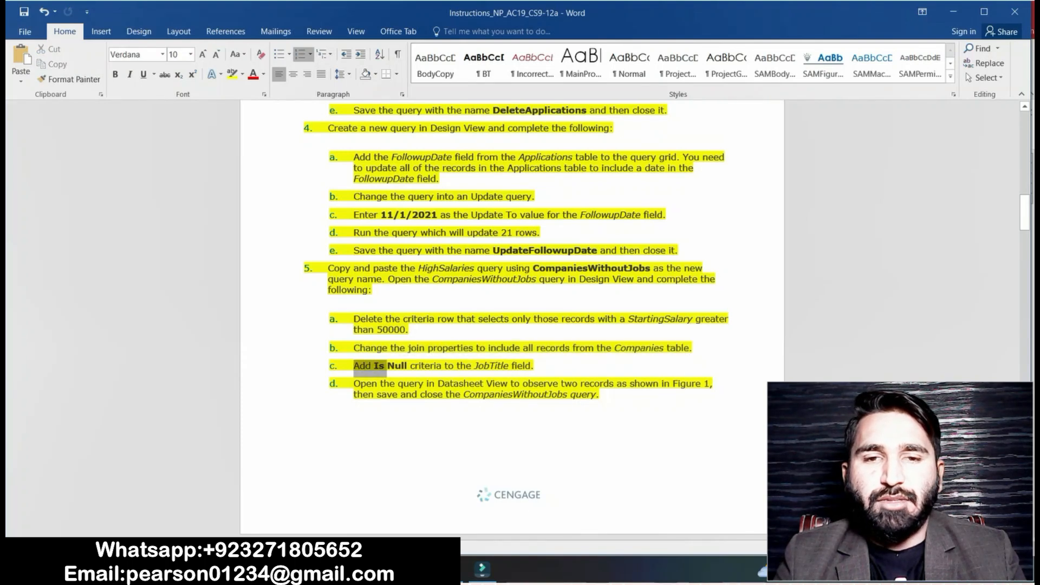
{"action": "key", "text": "shift+Right"}
{"action": "key", "text": "shift+Right"}
{"action": "key", "text": "shift+Right"}
{"action": "key", "text": "shift+Right"}
{"action": "key", "text": "shift+Right"}
{"action": "key", "text": "shift+Right"}
{"action": "key", "text": "shift+Right"}
{"action": "key", "text": "shift+Right"}
{"action": "key", "text": "shift+Right"}
{"action": "key", "text": "shift+Right"}
{"action": "key", "text": "shift+Right"}
{"action": "key", "text": "shift+Right"}
{"action": "key", "text": "shift+Right"}
{"action": "key", "text": "shift+Right"}
{"action": "key", "text": "shift+Right"}
{"action": "key", "text": "shift+Right"}
{"action": "key", "text": "shift+Right"}
{"action": "key", "text": "shift+Right"}
{"action": "key", "text": "shift+Right"}
{"action": "key", "text": "shift+Right"}
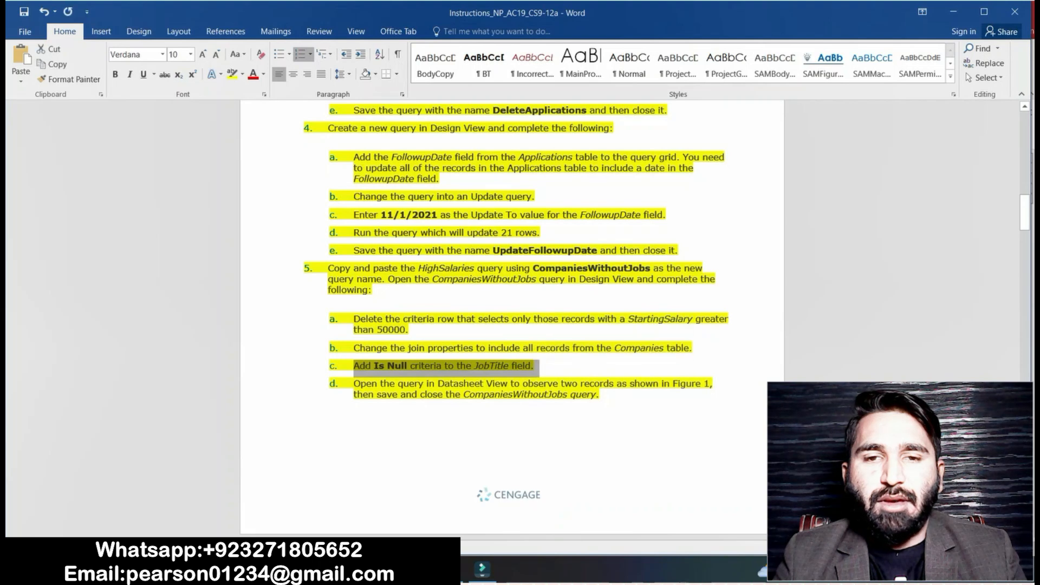
Switch to Access and enter IsNull as the criterion for the JobTitle field in the CompaniesWithoutJobs query
{"action": "key", "text": "alt+Tab"}
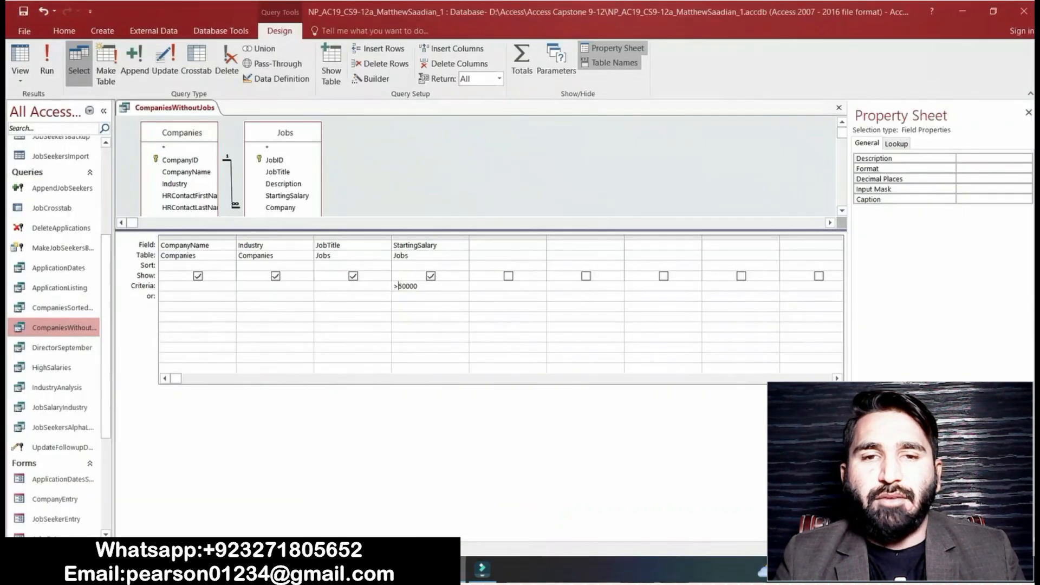
{"action": "left_click", "coordinate": [317, 286]}
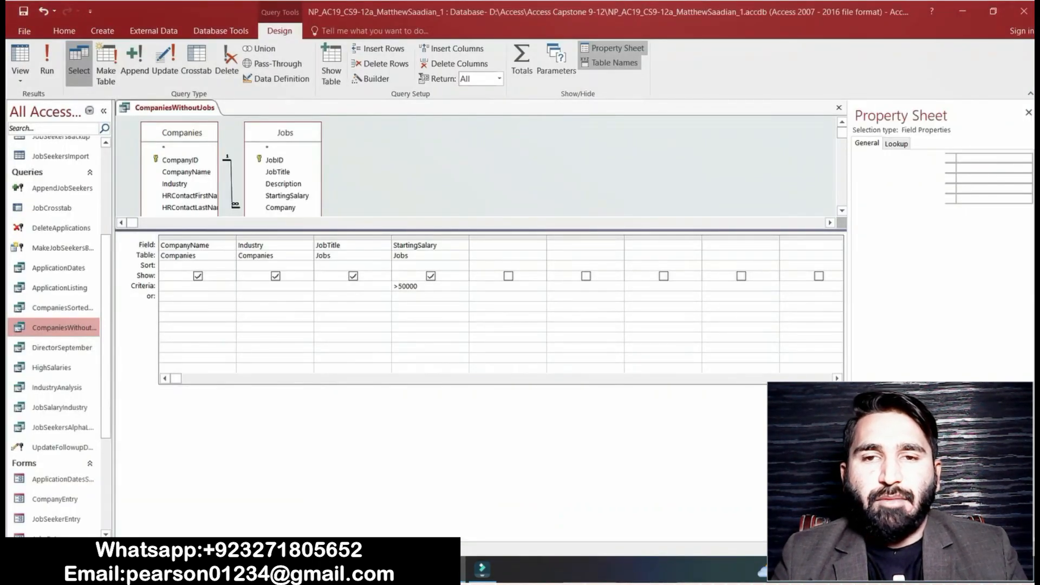
{"action": "type", "text": "IsNull"}
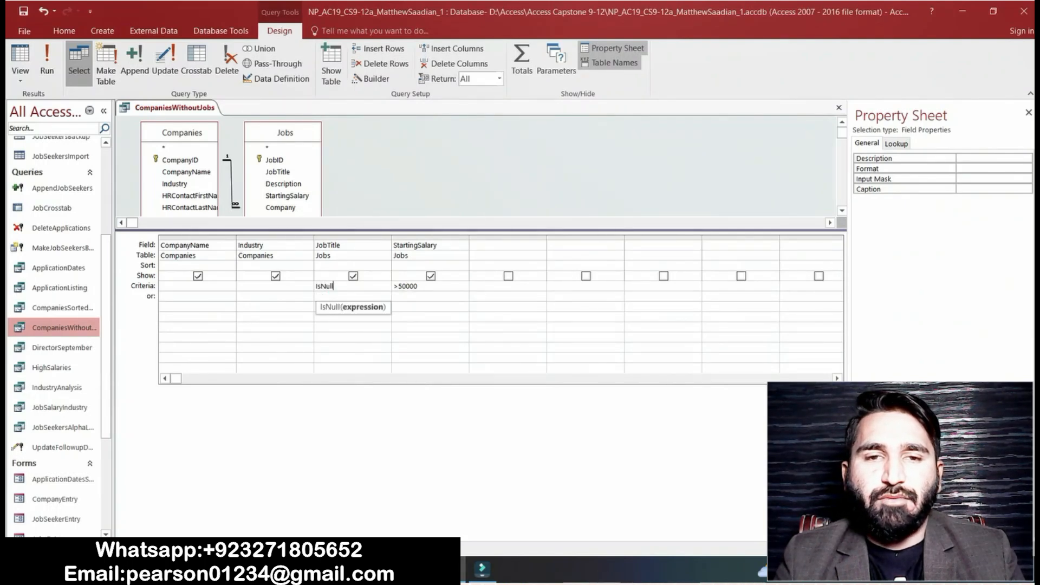
{"action": "left_click", "coordinate": [487, 174]}
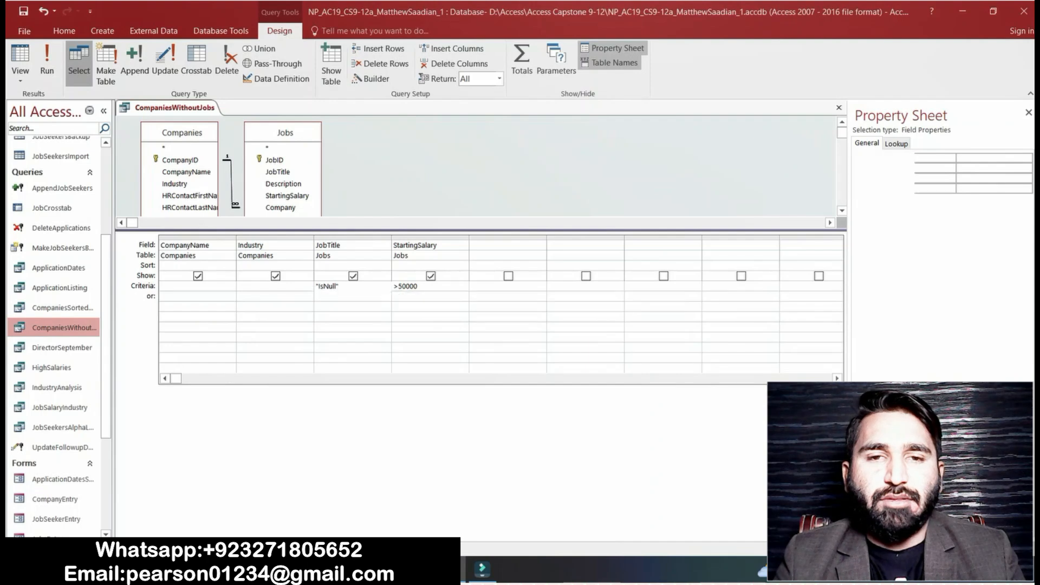
Return to Word and select item d of project step 5, about opening the query in Datasheet View
{"action": "key", "text": "alt+Tab"}
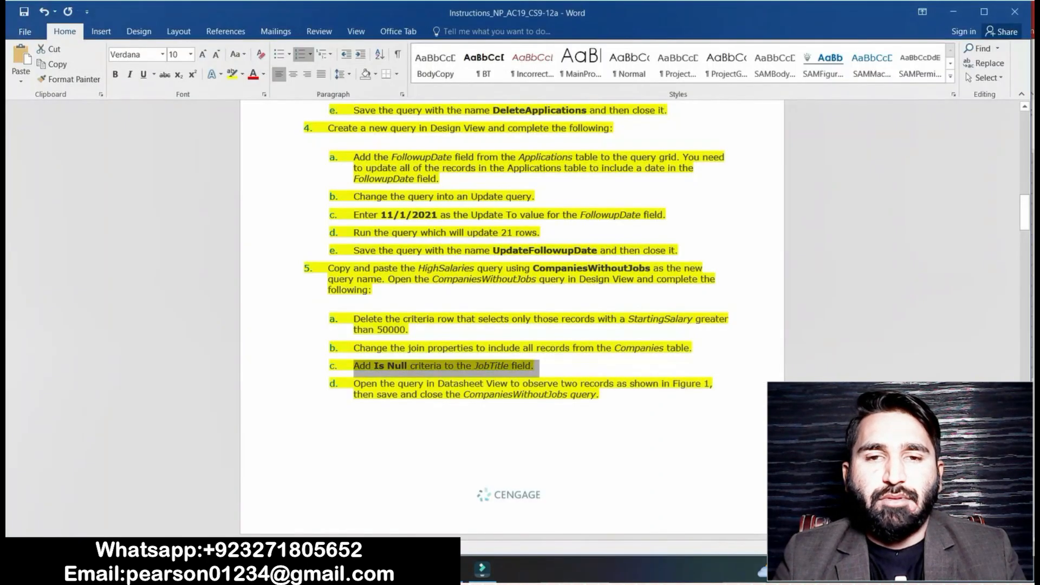
{"action": "left_click_drag", "start_coordinate": [354, 384], "coordinate": [596, 394]}
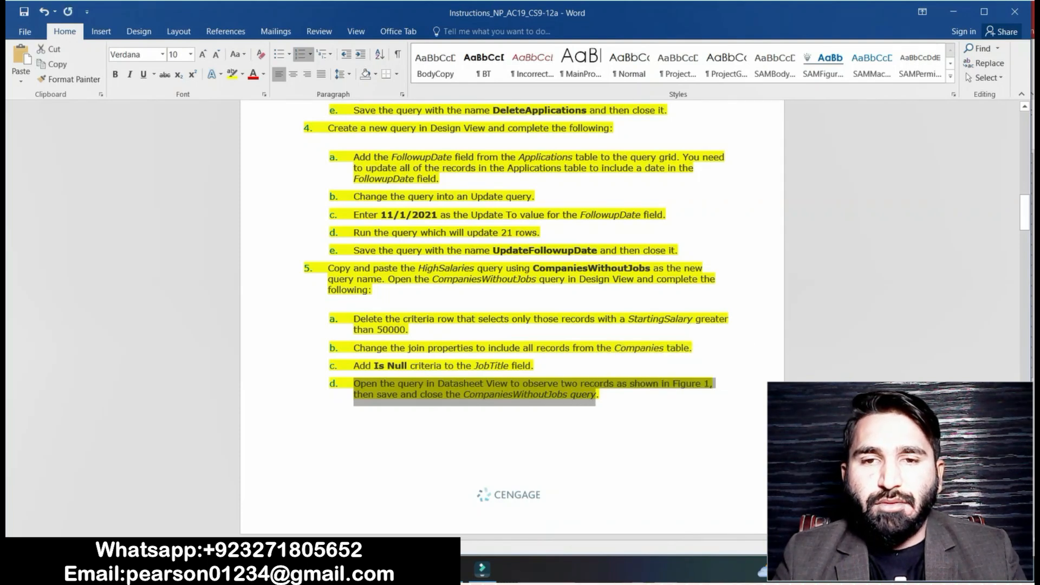
Switch to Access, view the CompaniesWithoutJobs query in Datasheet View and compare it with item d of step 5 in Word
{"action": "key", "text": "alt+Tab"}
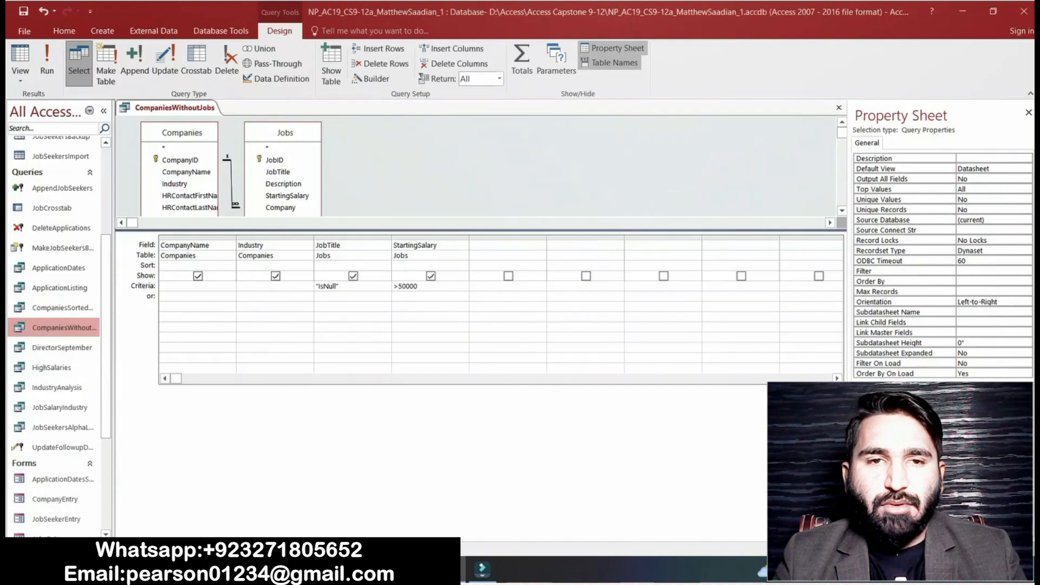
{"action": "left_click", "coordinate": [20, 80]}
{"action": "left_click", "coordinate": [37, 103]}
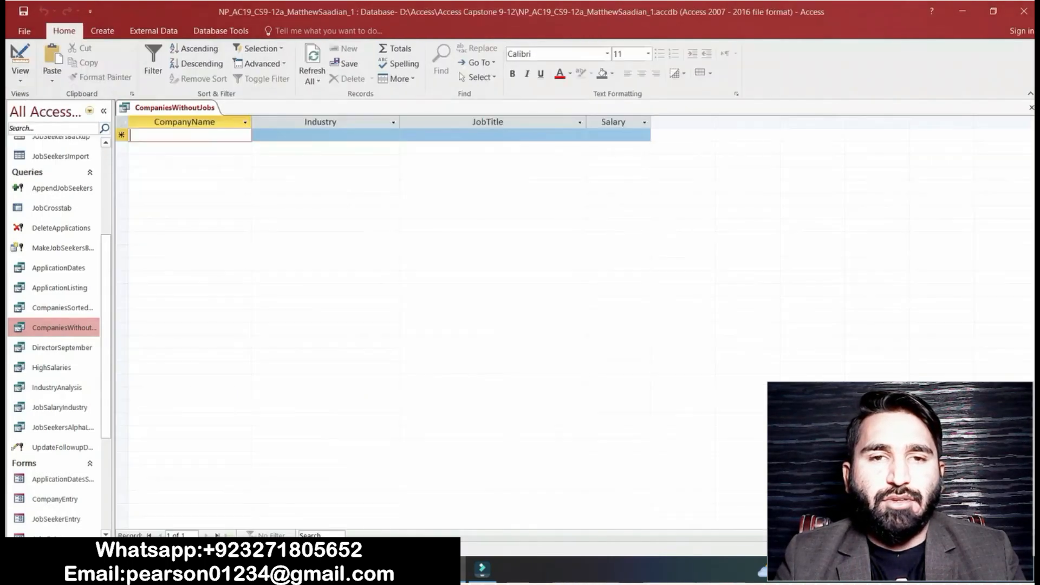
{"action": "key", "text": "alt+Tab"}
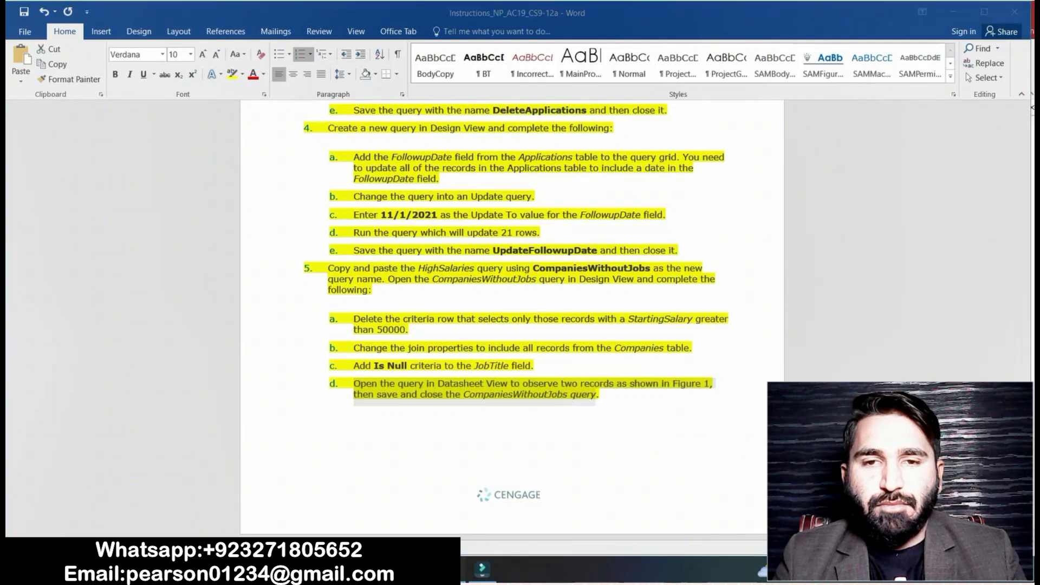
{"action": "key", "text": "alt+Tab"}
Run the CompaniesWithoutJobs query from Design View to check its records, then return it to Design View
{"action": "left_click", "coordinate": [20, 76]}
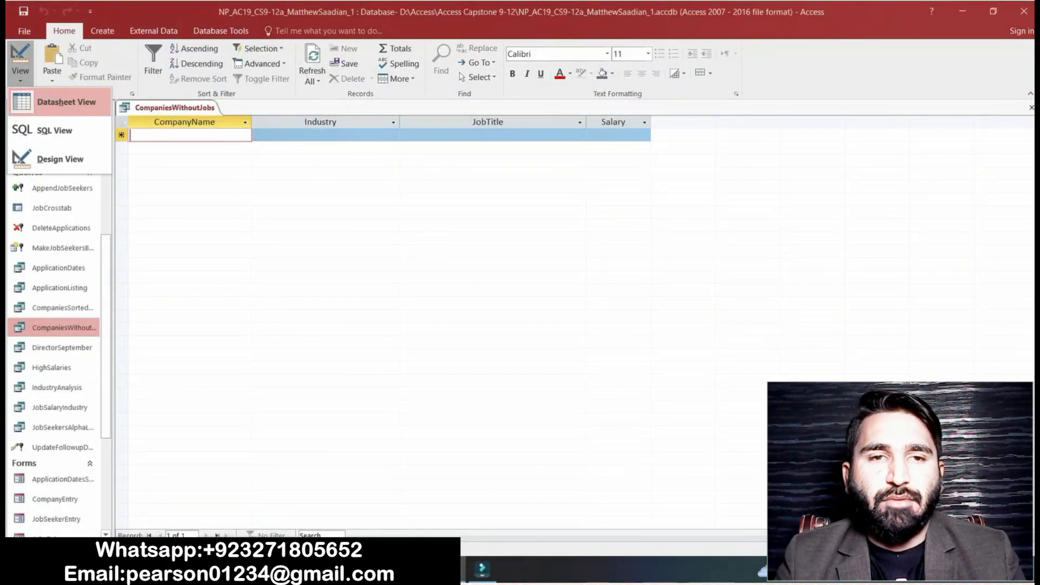
{"action": "left_click", "coordinate": [49, 158]}
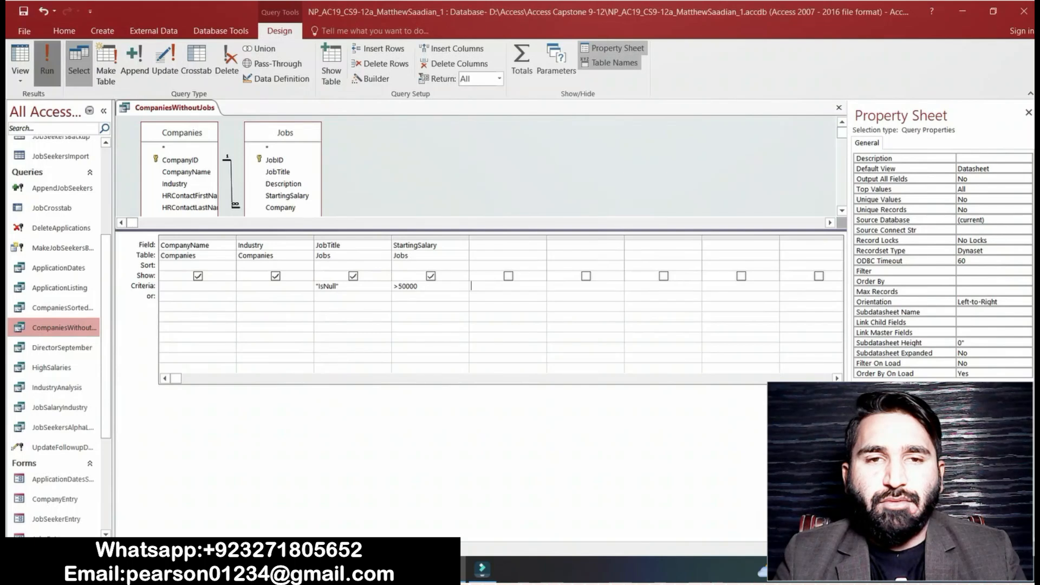
{"action": "left_click", "coordinate": [47, 60]}
{"action": "left_click", "coordinate": [20, 76]}
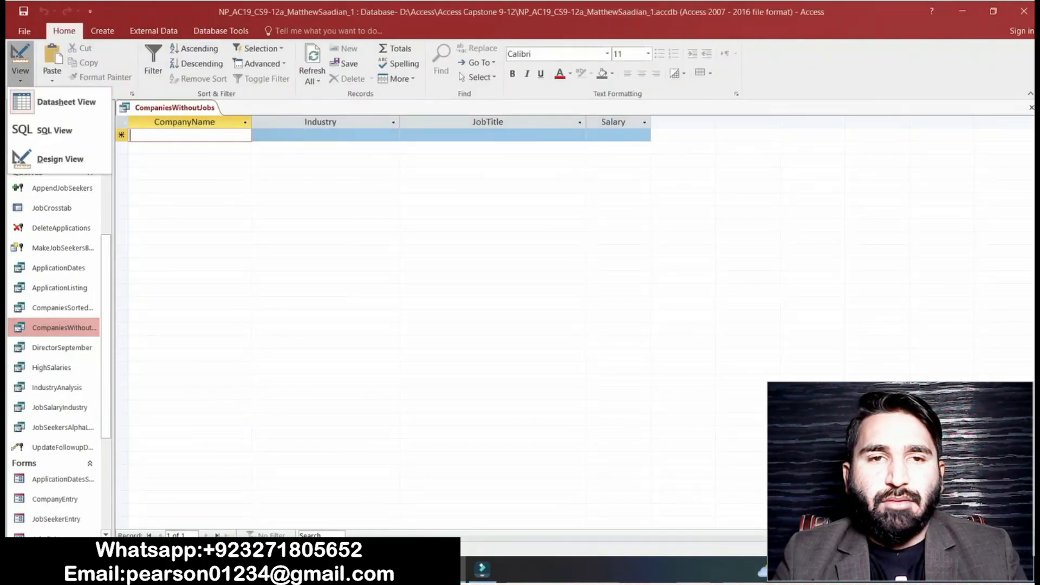
{"action": "left_click", "coordinate": [49, 156]}
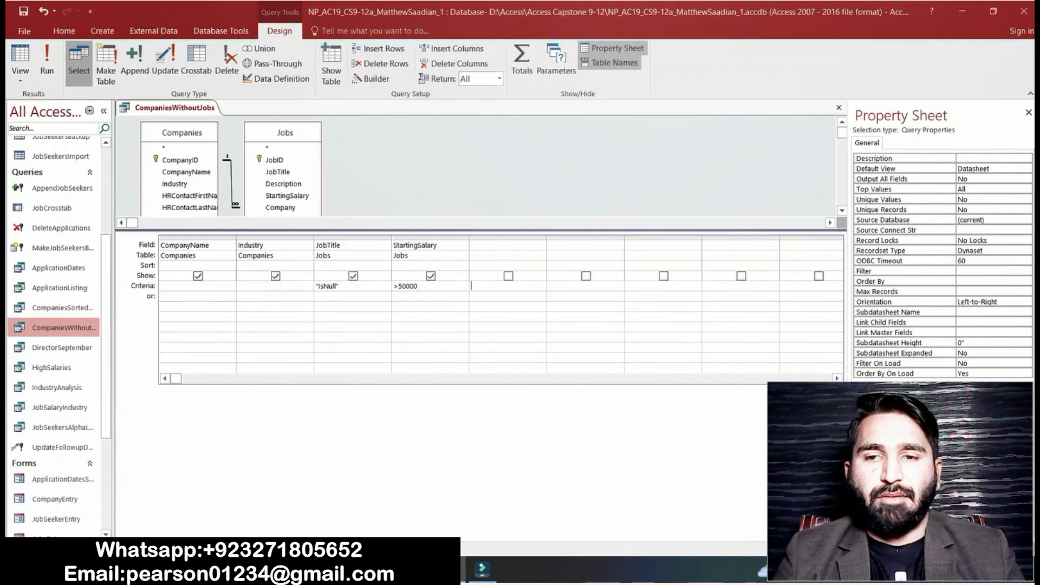
Save the CompaniesWithoutJobs query and close it
{"action": "right_click", "coordinate": [149, 106]}
{"action": "left_click", "coordinate": [162, 115]}
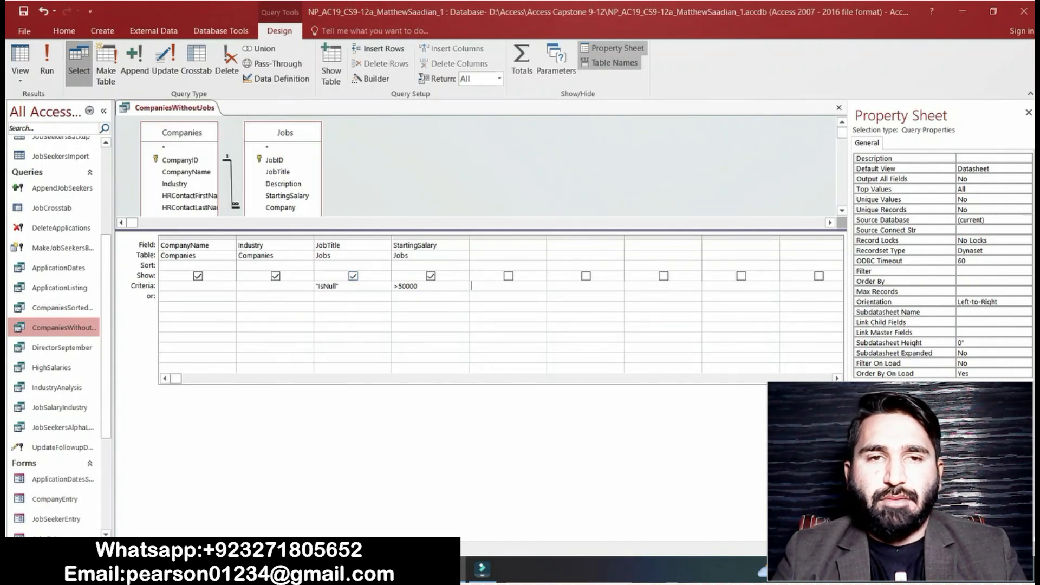
{"action": "right_click", "coordinate": [167, 106]}
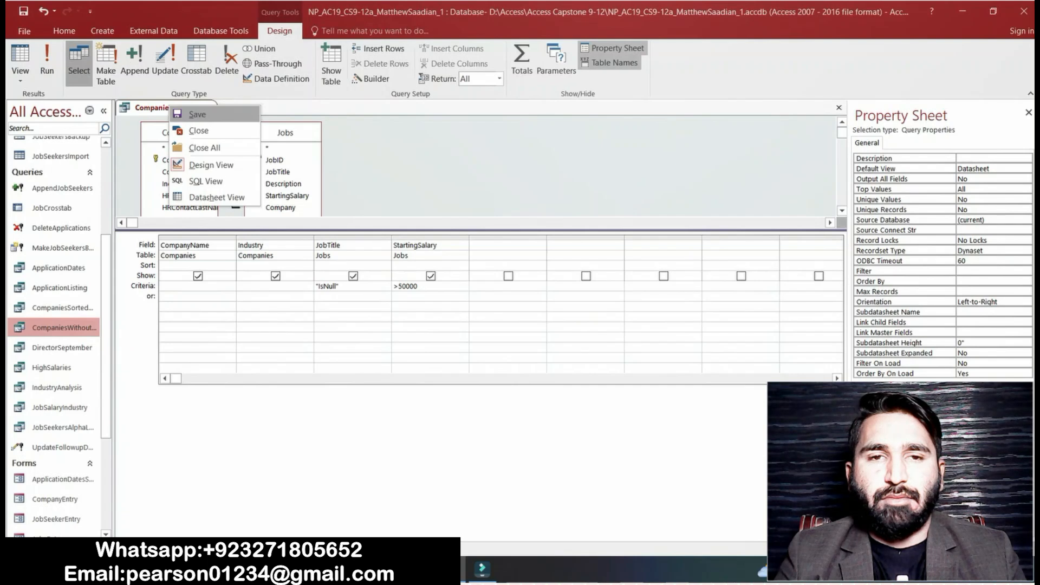
{"action": "left_click", "coordinate": [192, 132]}
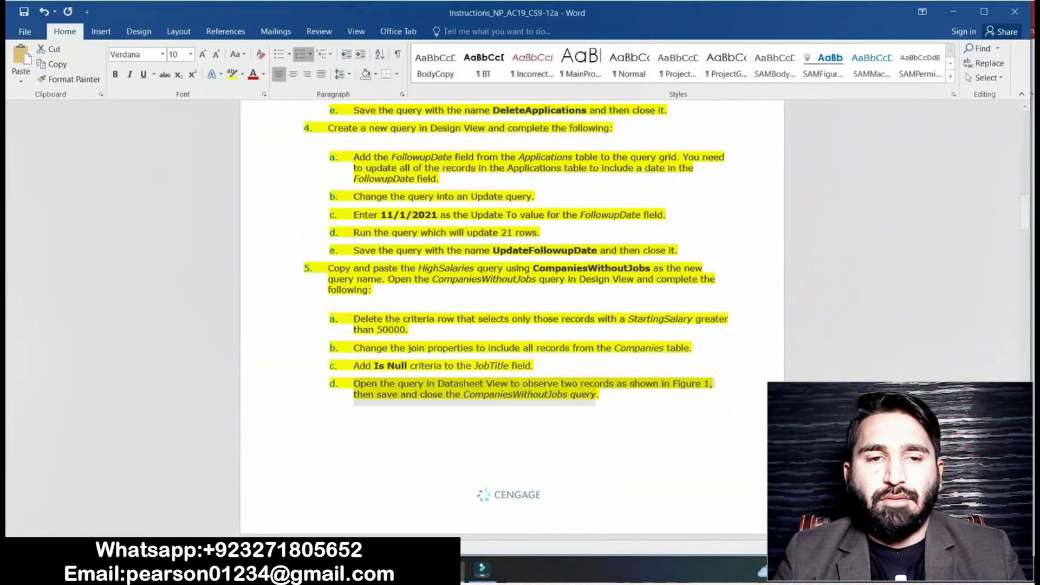
Switch to Word and look through the figures and instructions that follow project step 5
{"action": "key", "text": "alt+Tab"}
{"action": "left_click_drag", "start_coordinate": [1025, 213], "coordinate": [1024, 322]}
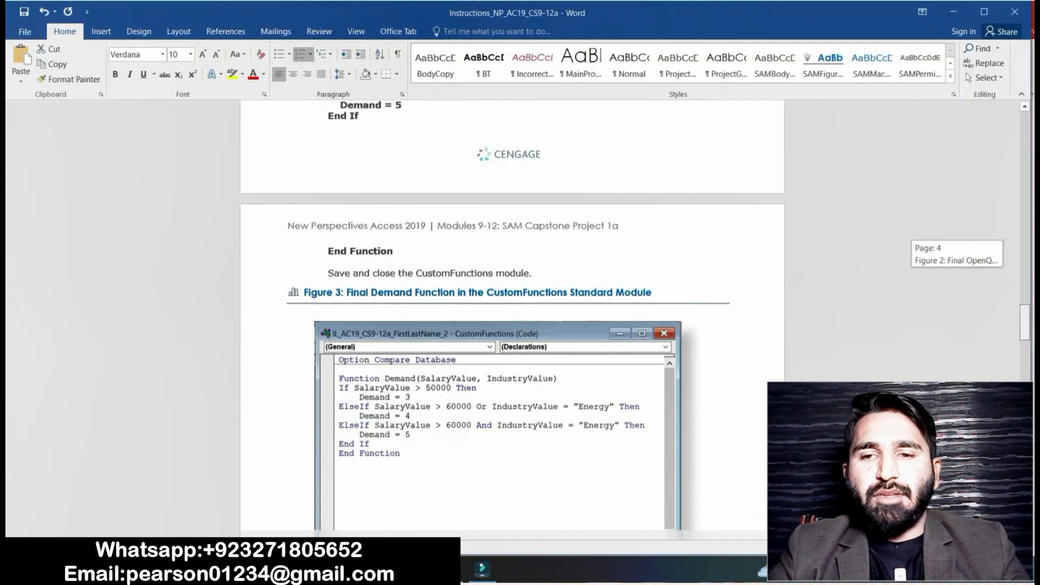